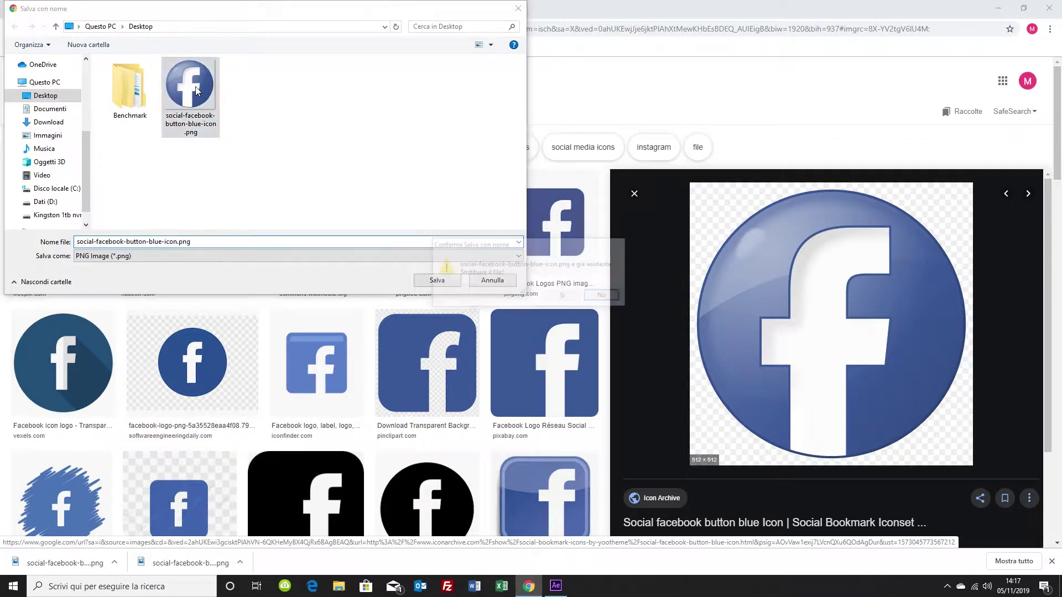
- Save the Facebook icon to the desktop as social-facebook-button-blue-icon.png, overwriting the existing file, and dismiss the browser's downloads bar
click(562, 299)
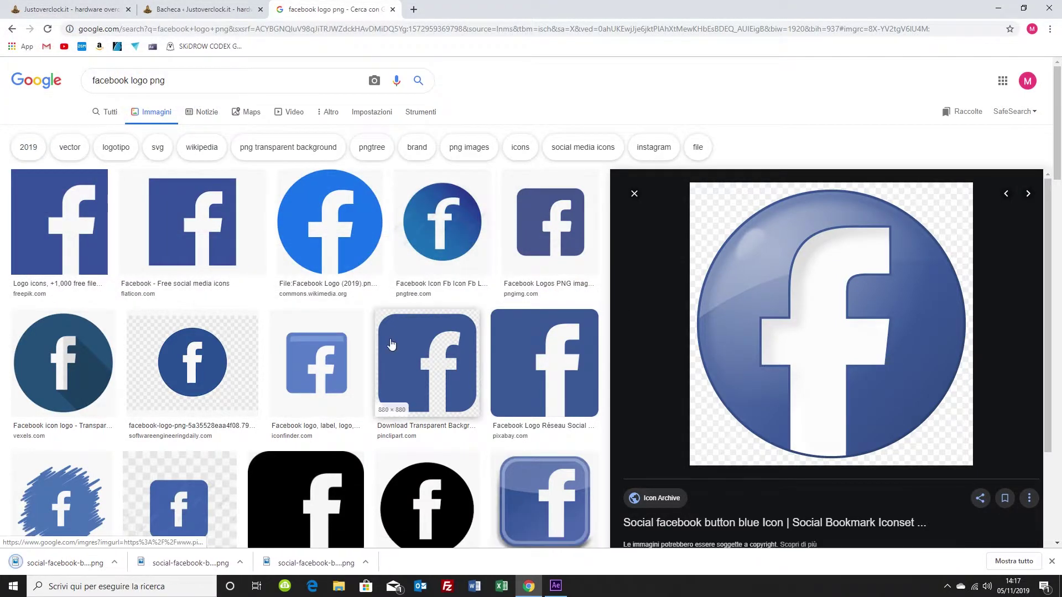
click(1052, 561)
scroll(1029, 566, down, 5)
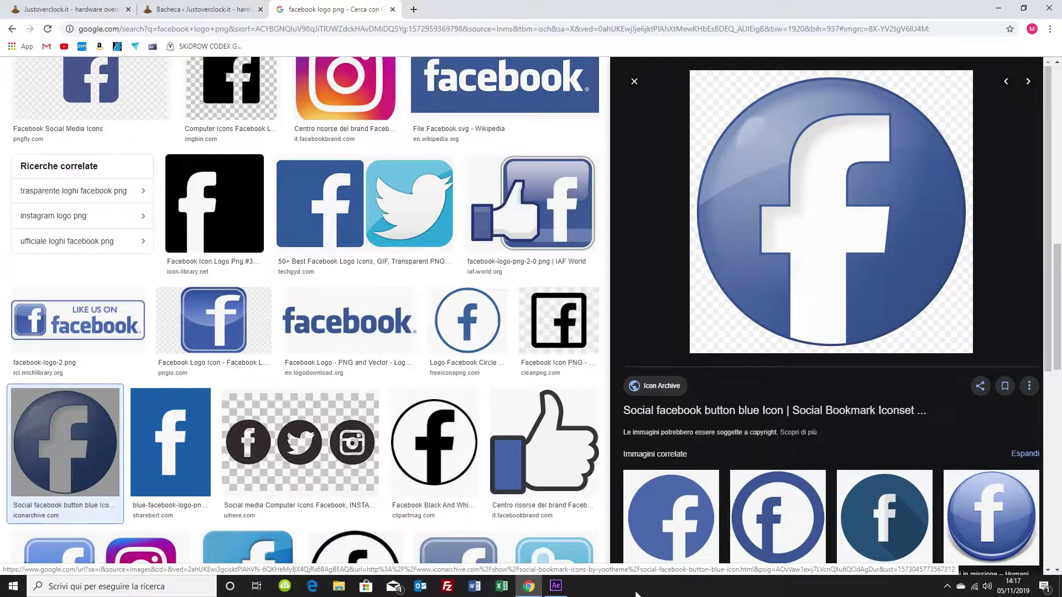
- Switch to After Effects, import social-facebook-button-blue-icon.png from the desktop and add it as a layer in the lower third facebook composition
click(556, 586)
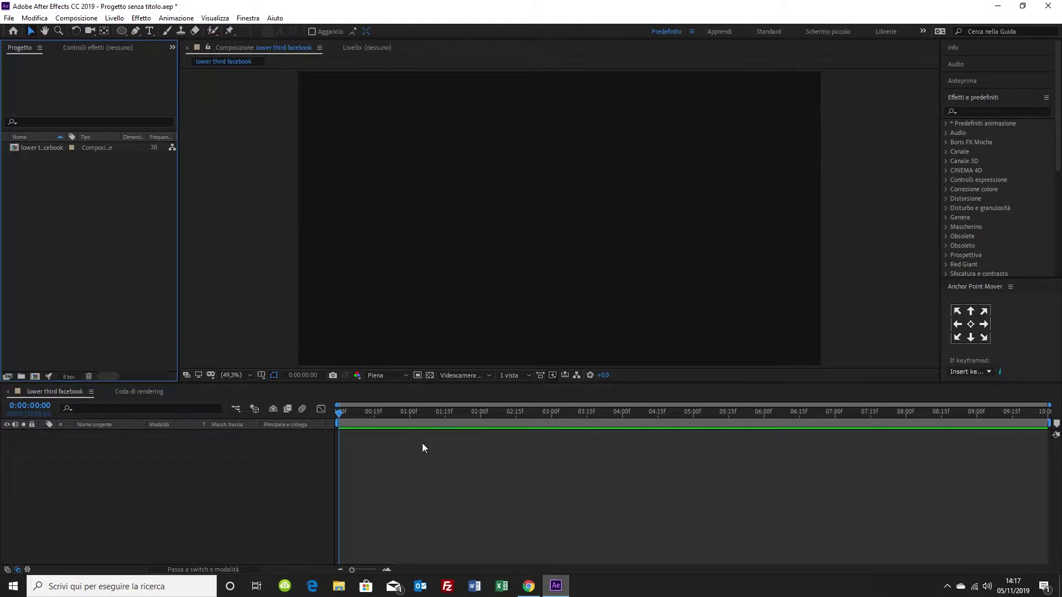
right_click(66, 220)
mouse_move(163, 275)
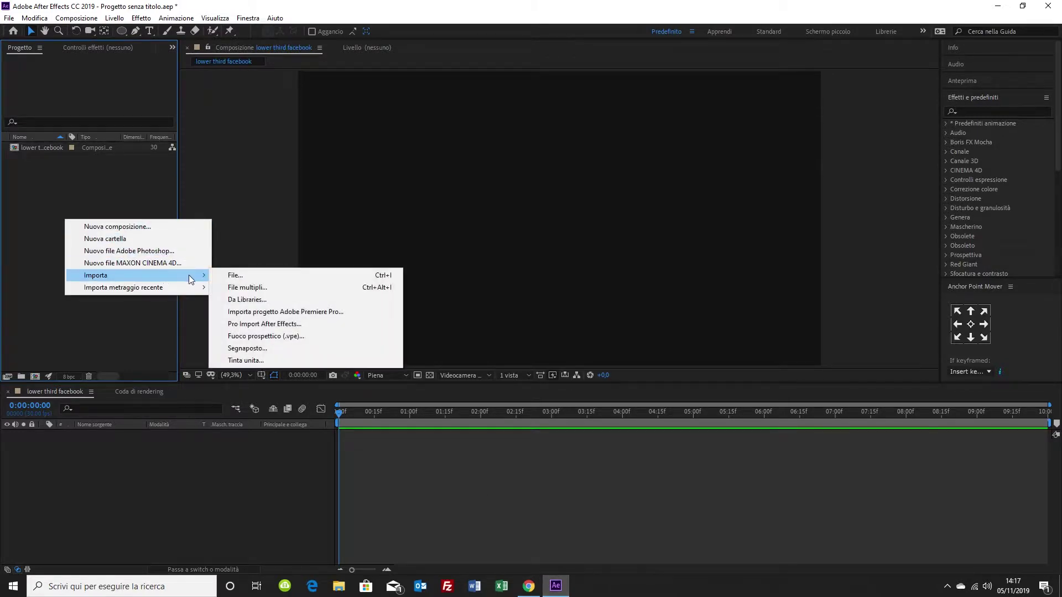
click(228, 276)
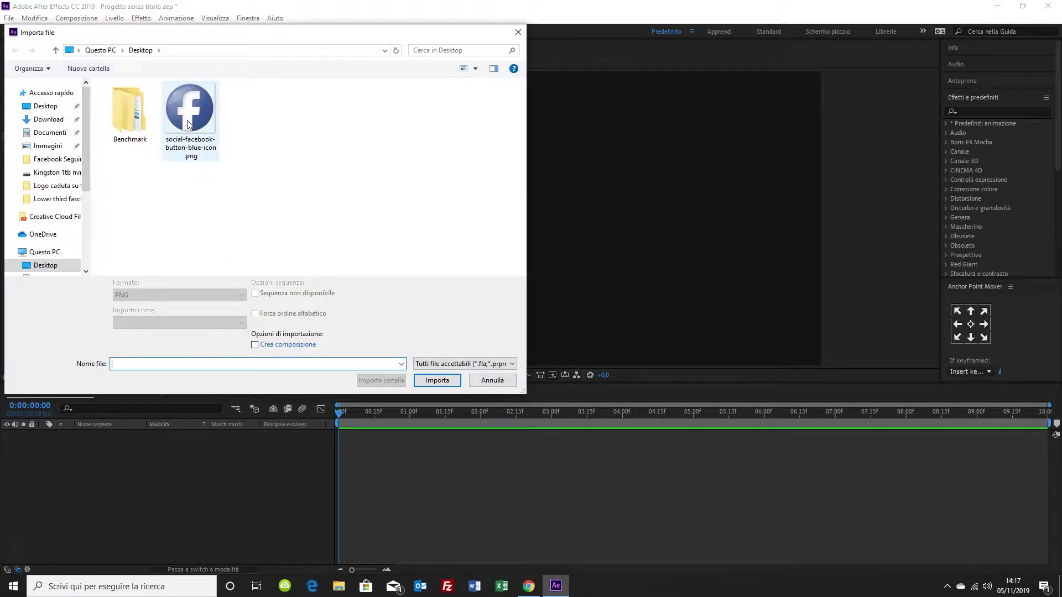
double_click(187, 123)
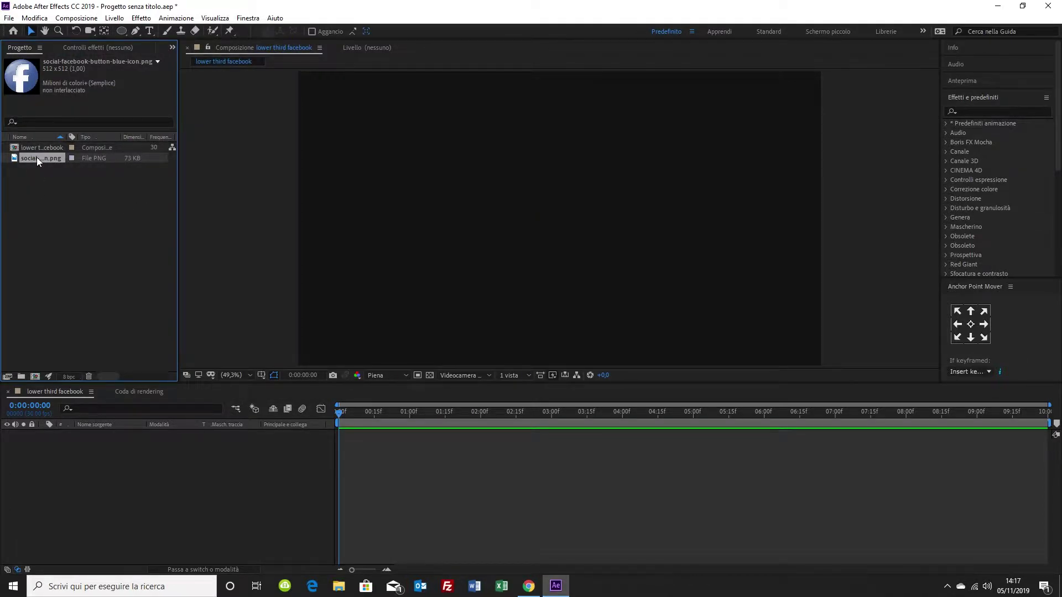
drag(68, 348, 87, 440)
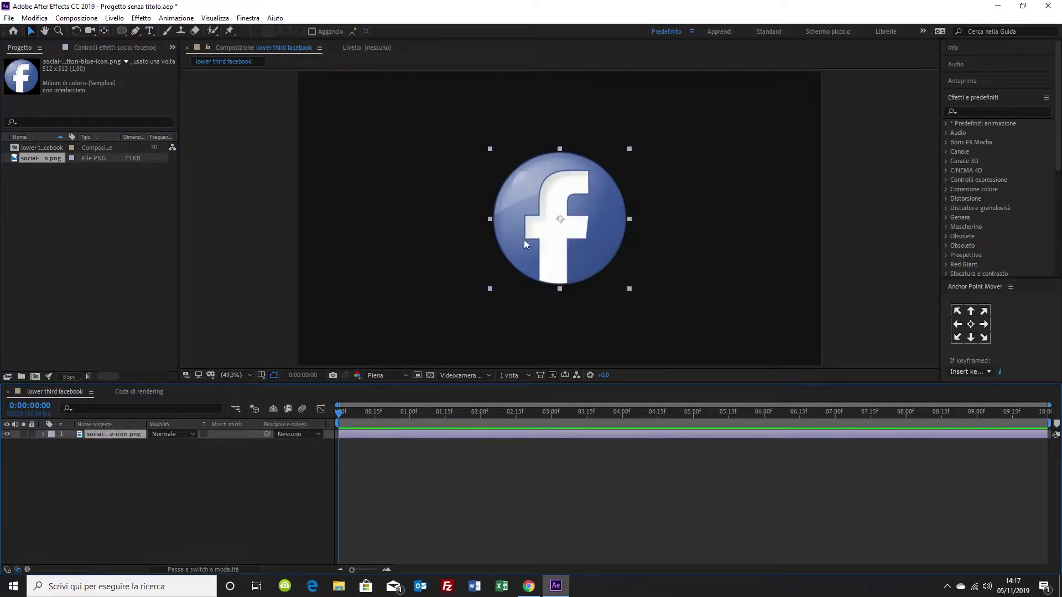
- Show the title/action safe guides and move the logo to the upper-left area of the composition
click(261, 375)
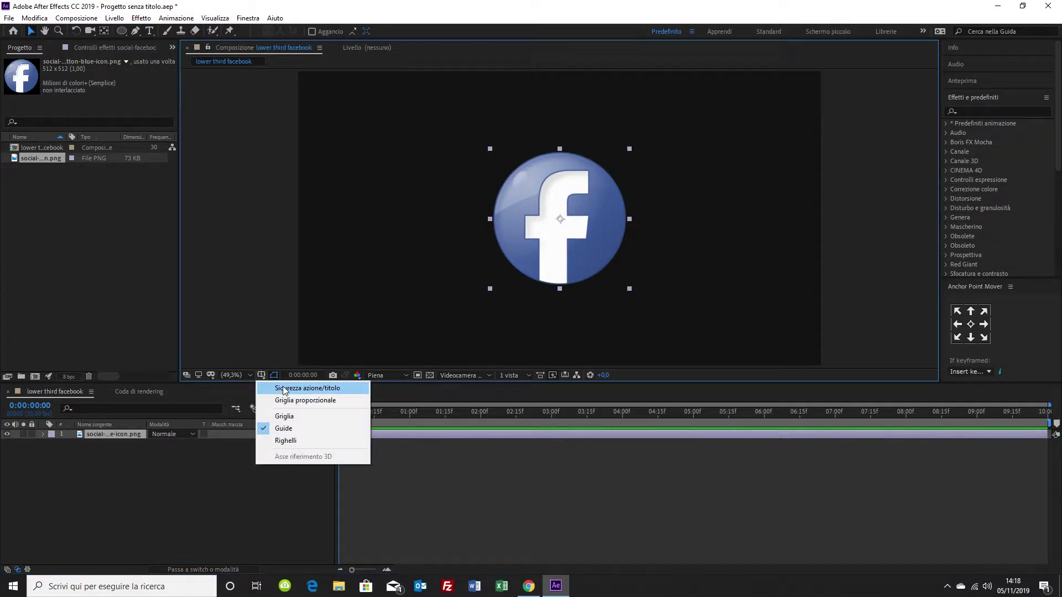
click(284, 389)
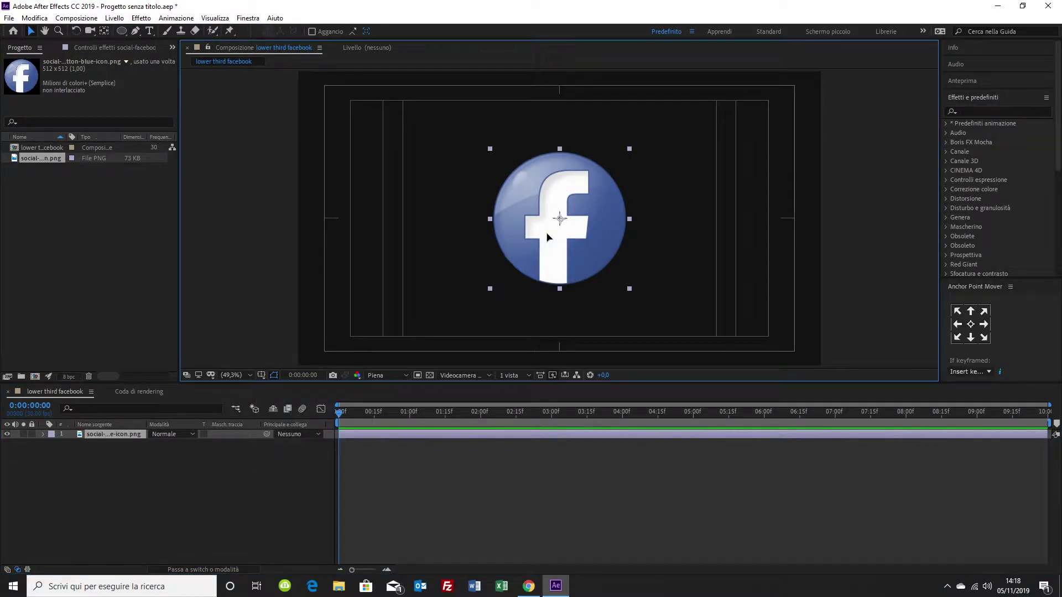
drag(546, 237, 407, 187)
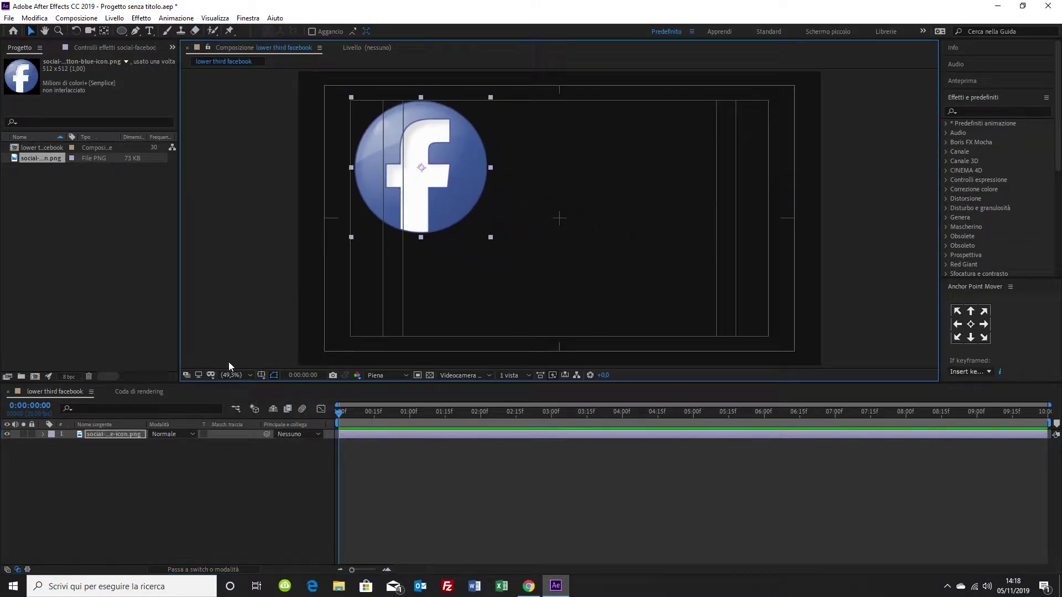
- Scale the logo to 28% and fit it into the title-safe area's upper-left corner, hiding the safe guides when done
key(s)
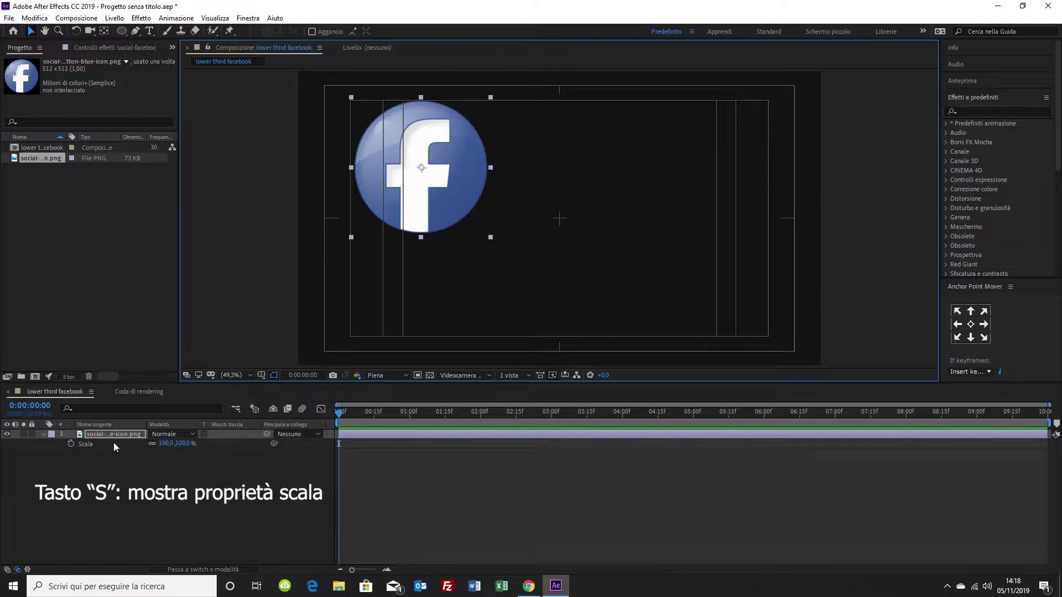
drag(162, 443, 121, 441)
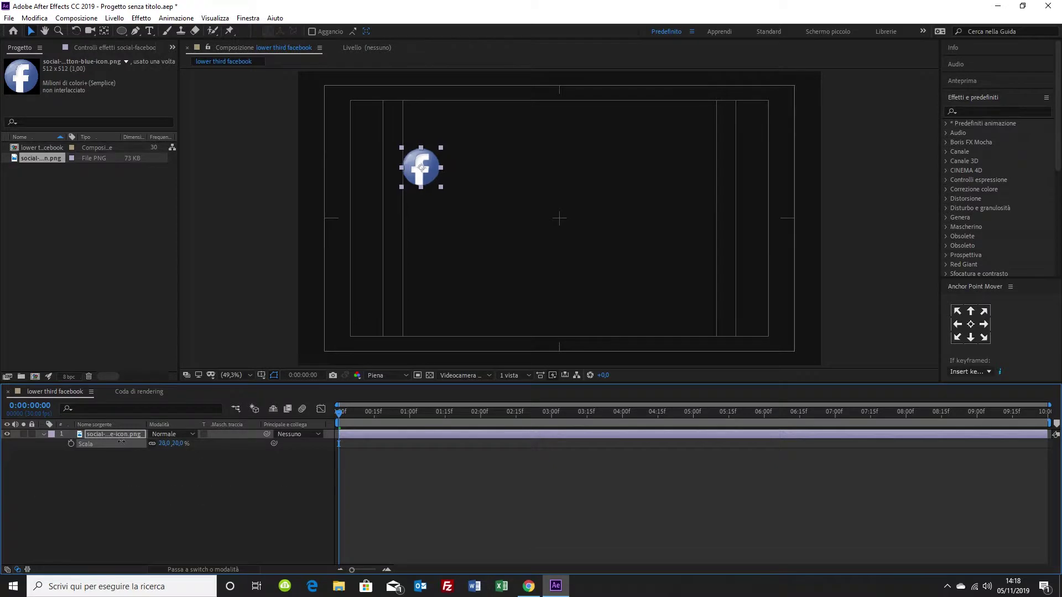
drag(427, 177, 376, 131)
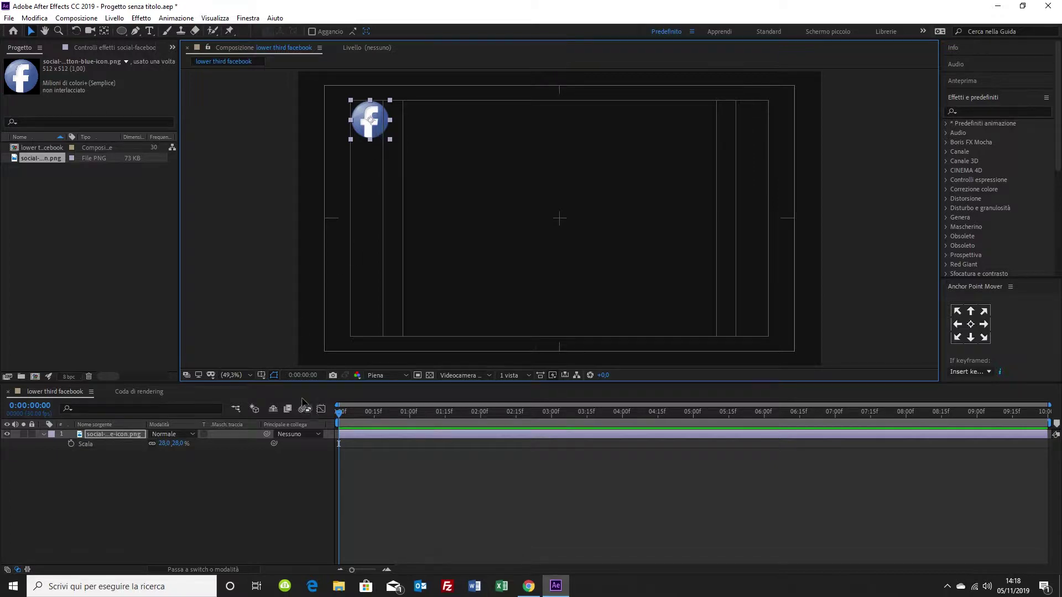
click(262, 375)
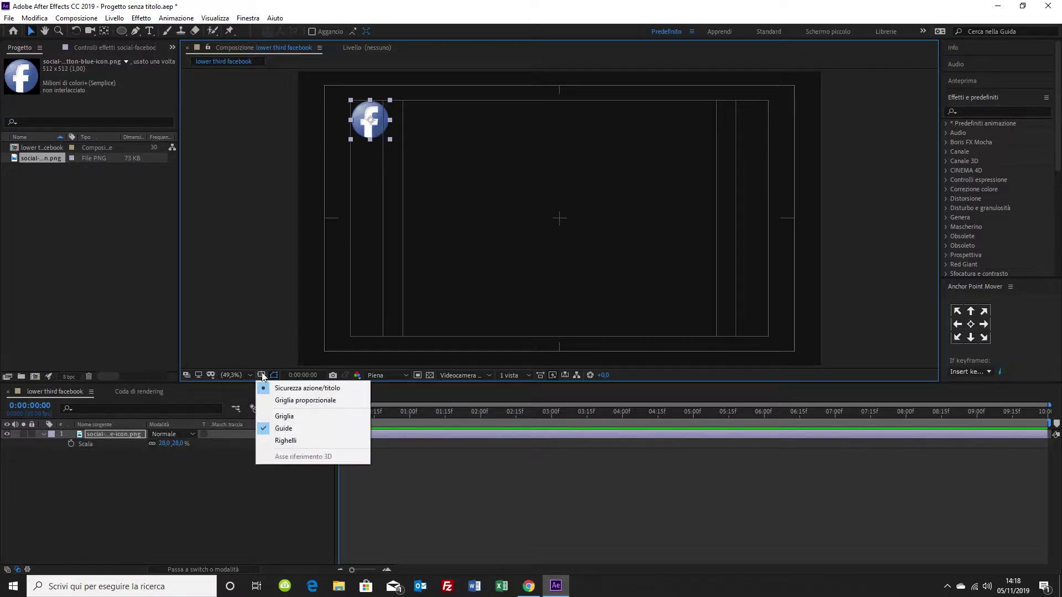
click(288, 388)
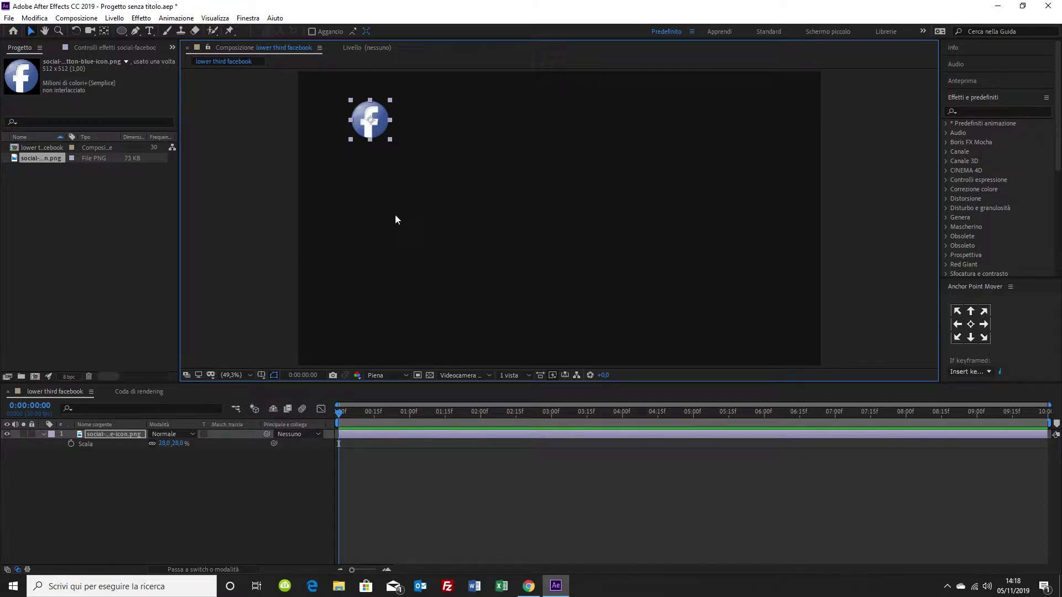
- Animate the logo's Scale with a 28% keyframe at 1 second and a 0% keyframe at 0 seconds
click(409, 416)
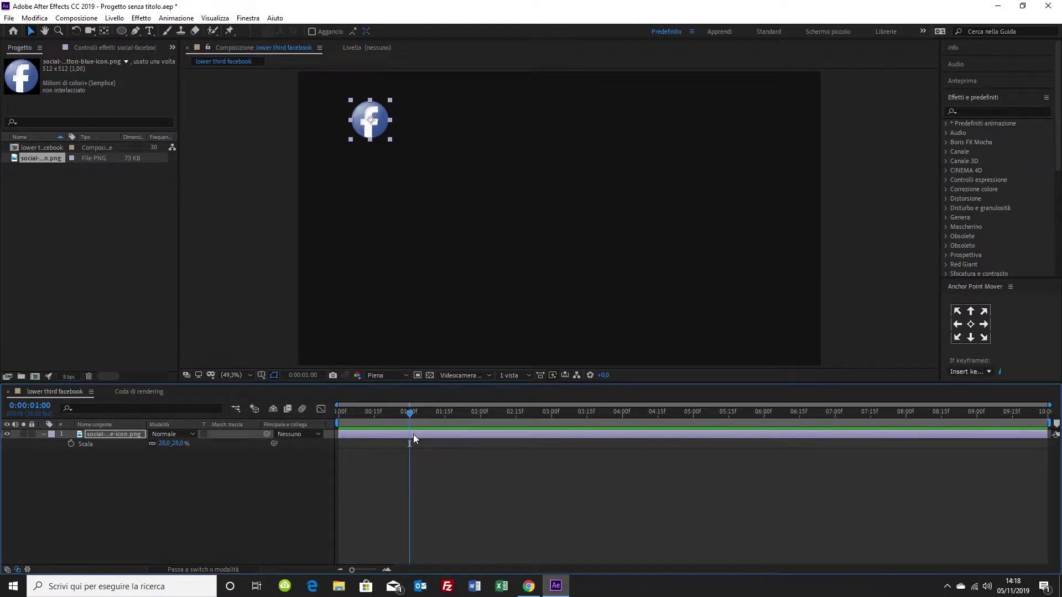
click(71, 444)
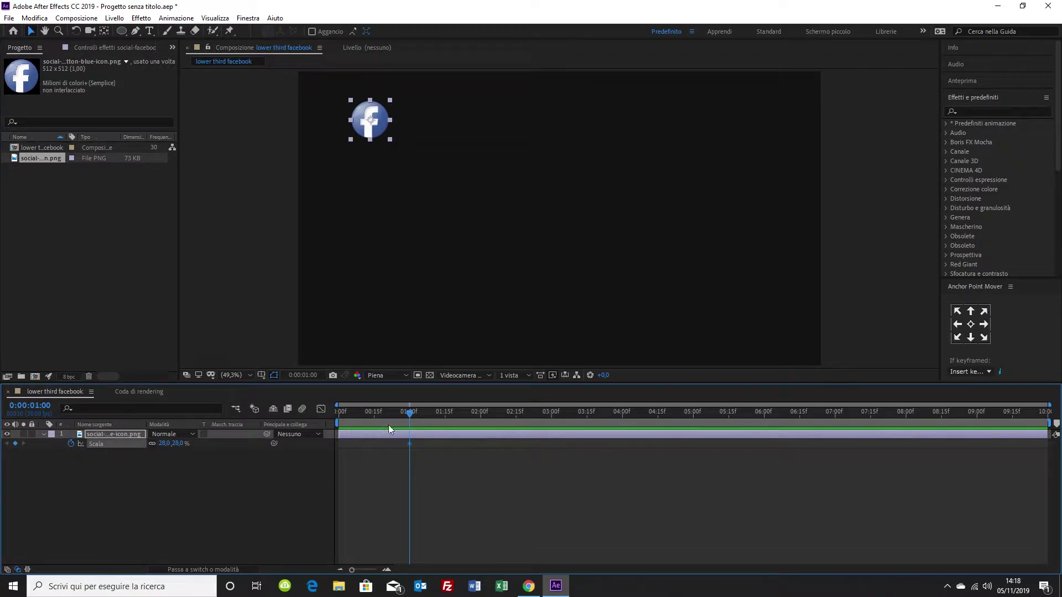
drag(405, 415, 326, 413)
click(164, 443)
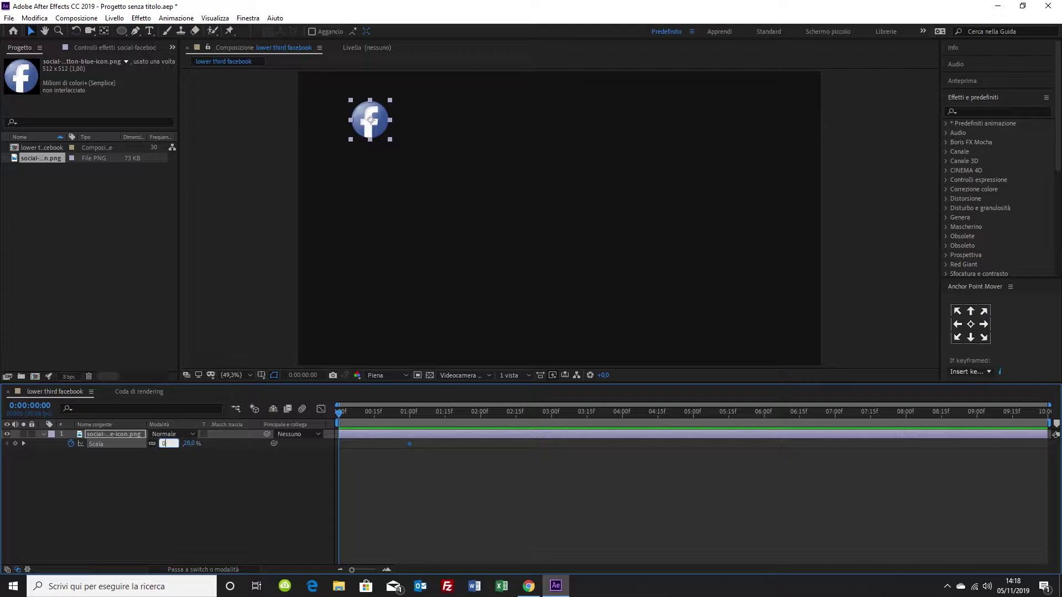
text(0)
key(Return)
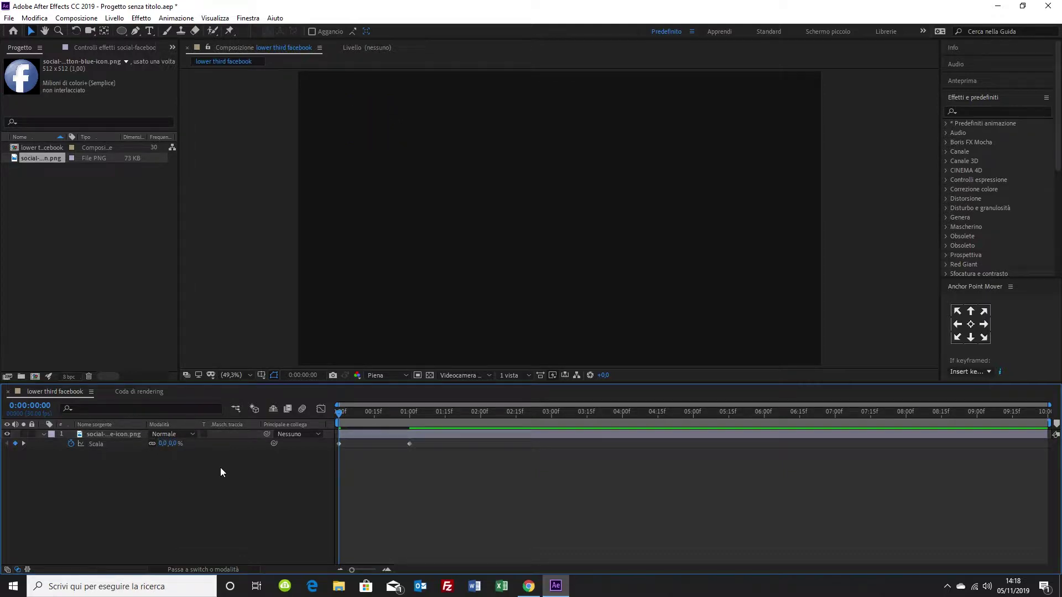
- Apply Easy Ease to both Scale keyframes and stretch the last keyframe's speed curve handle toward the start for a fast beginning and slow ending
drag(339, 414, 375, 421)
drag(426, 444, 334, 462)
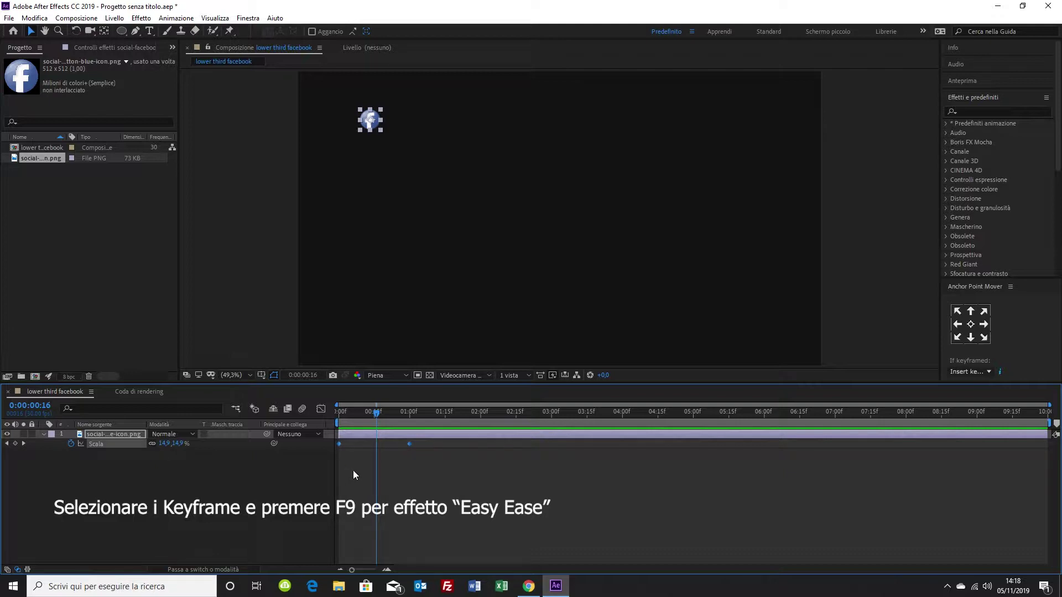
key(F9)
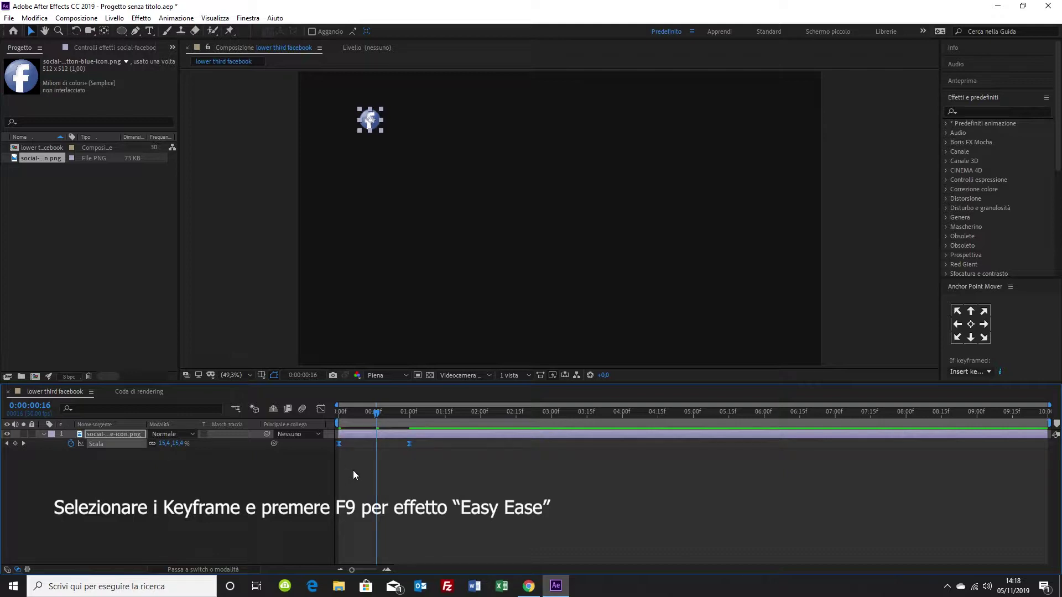
click(321, 409)
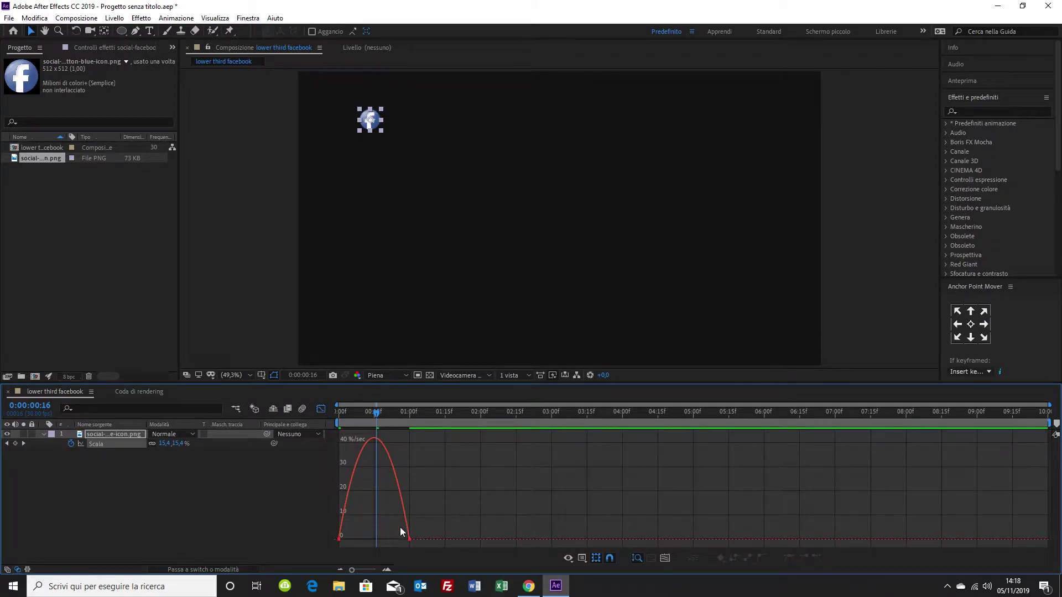
drag(406, 539, 366, 539)
click(321, 410)
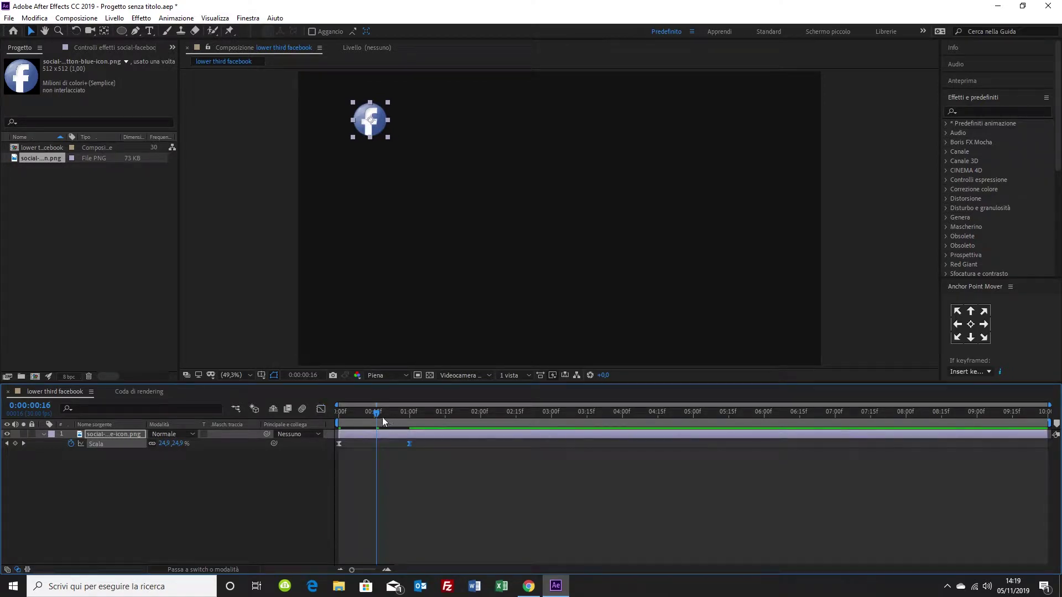
drag(372, 413, 407, 425)
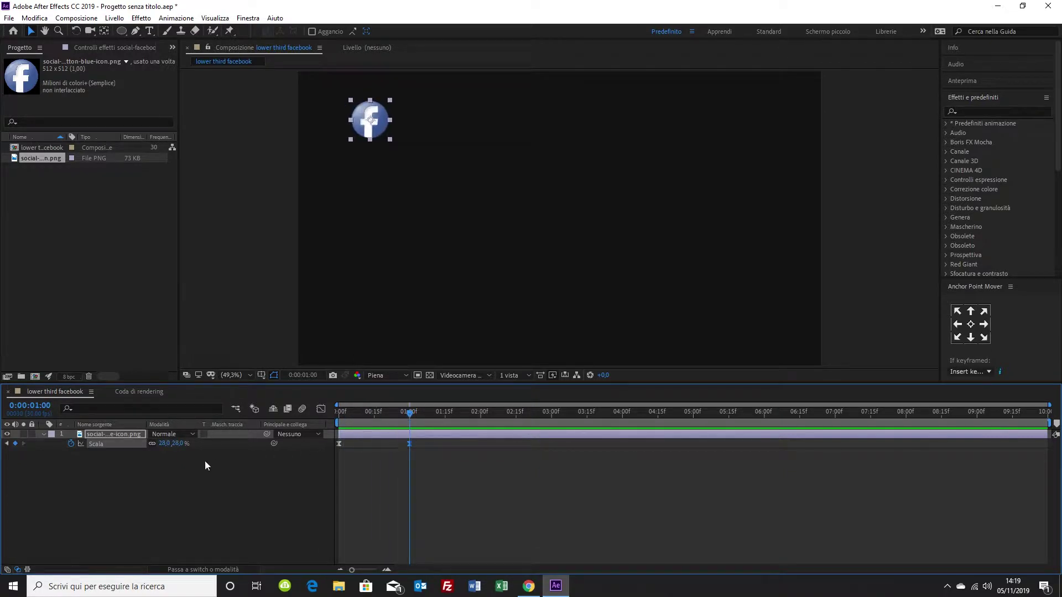
- With the playhead at 1 second, create a new shape layer and choose the Rounded Rectangle tool
click(156, 476)
right_click(156, 472)
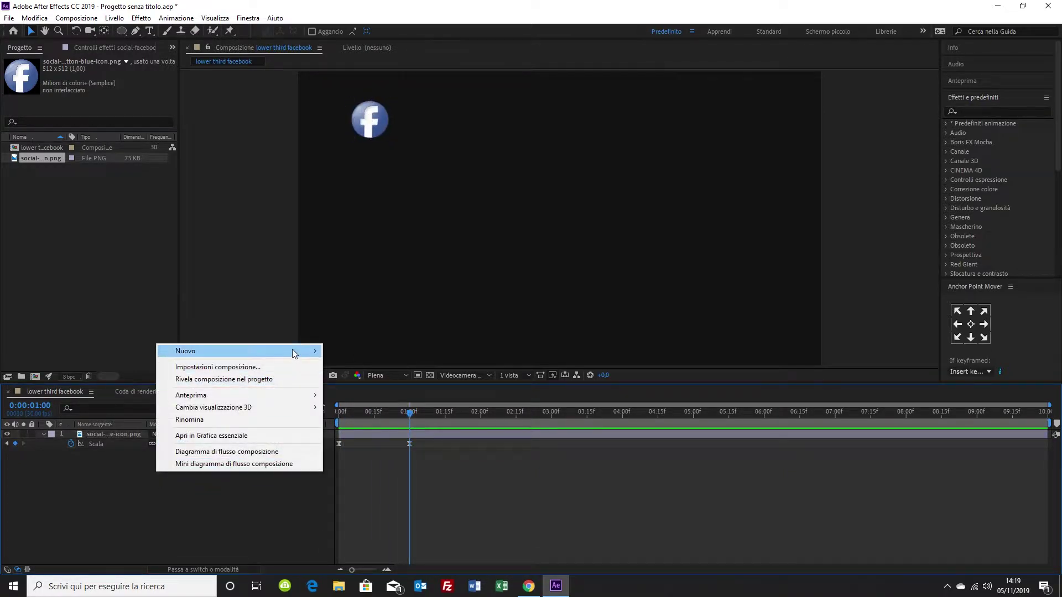
mouse_move(292, 352)
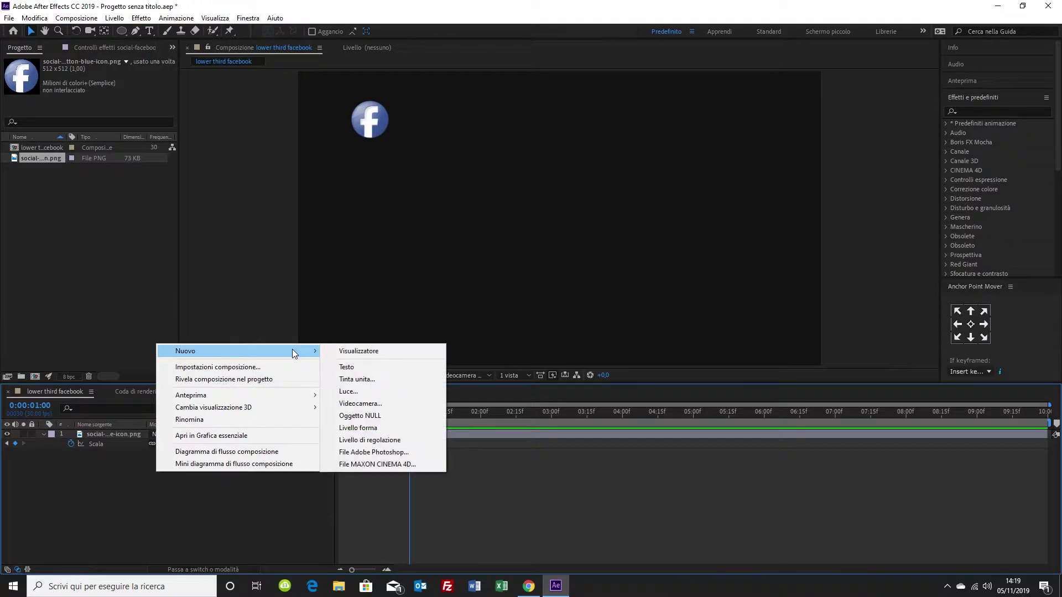
click(402, 429)
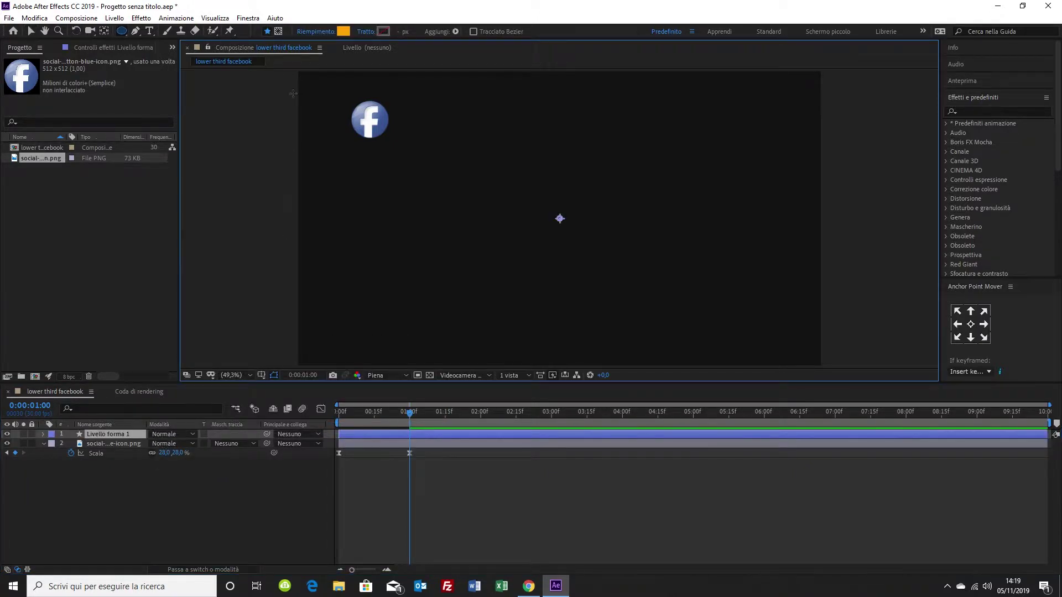
click(123, 31)
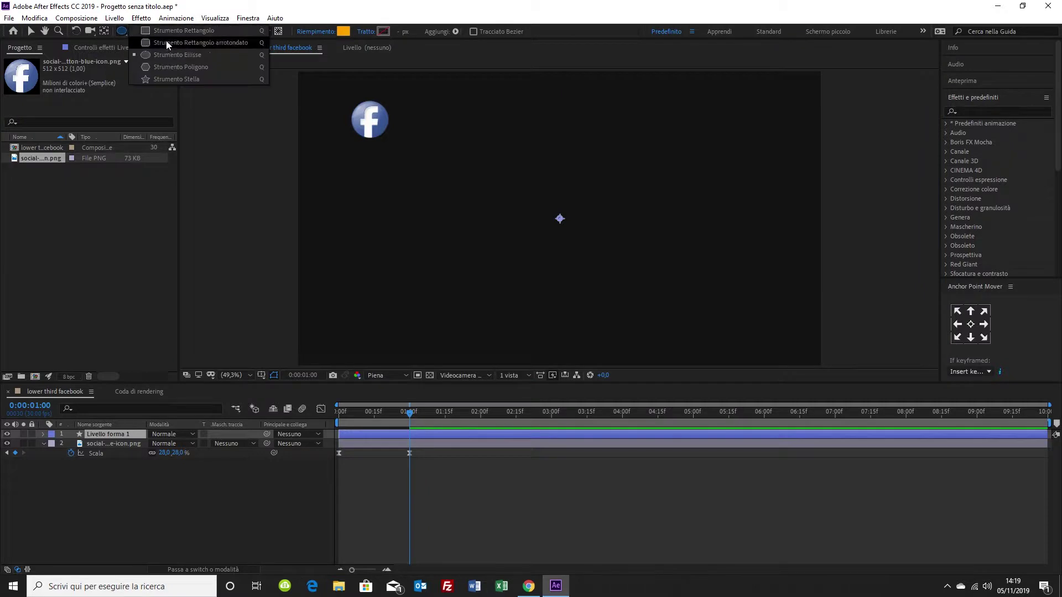
click(202, 47)
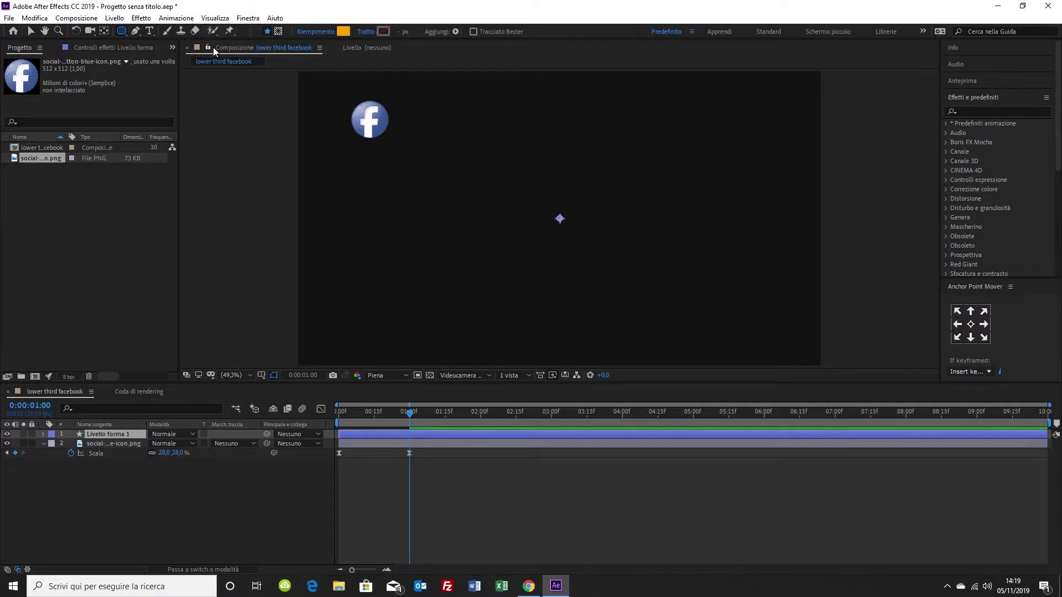
- Set the shape's stroke to None and its fill to the blue #415E9A sampled from the Facebook logo
click(365, 34)
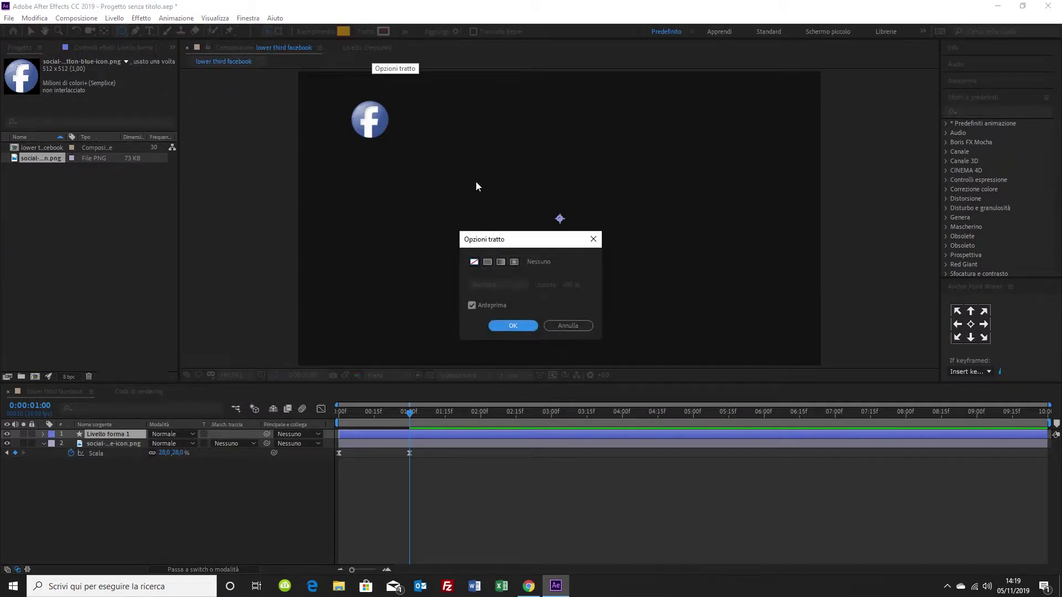
click(474, 262)
click(508, 329)
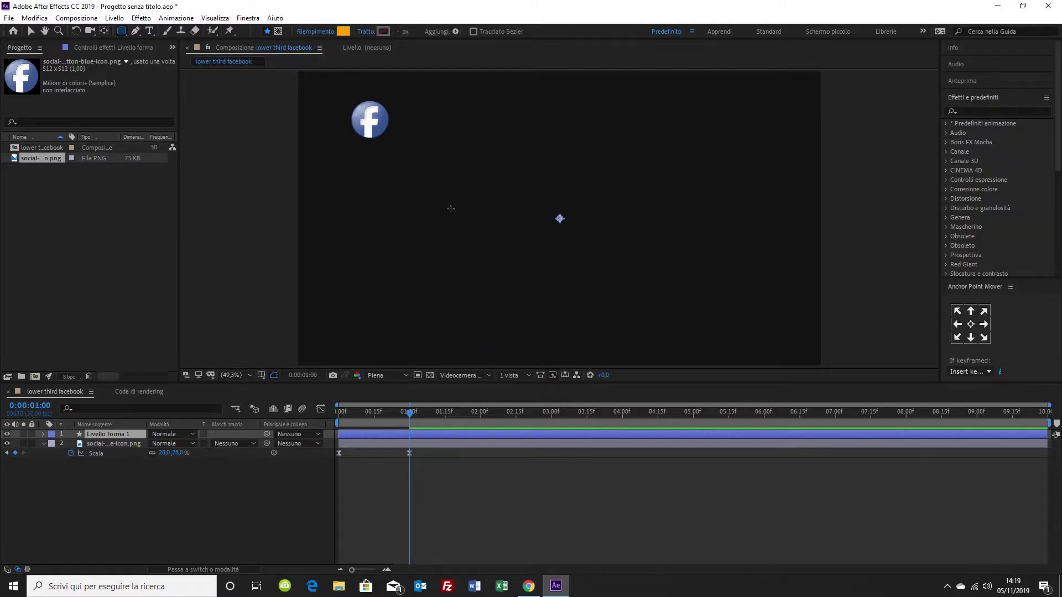
click(343, 31)
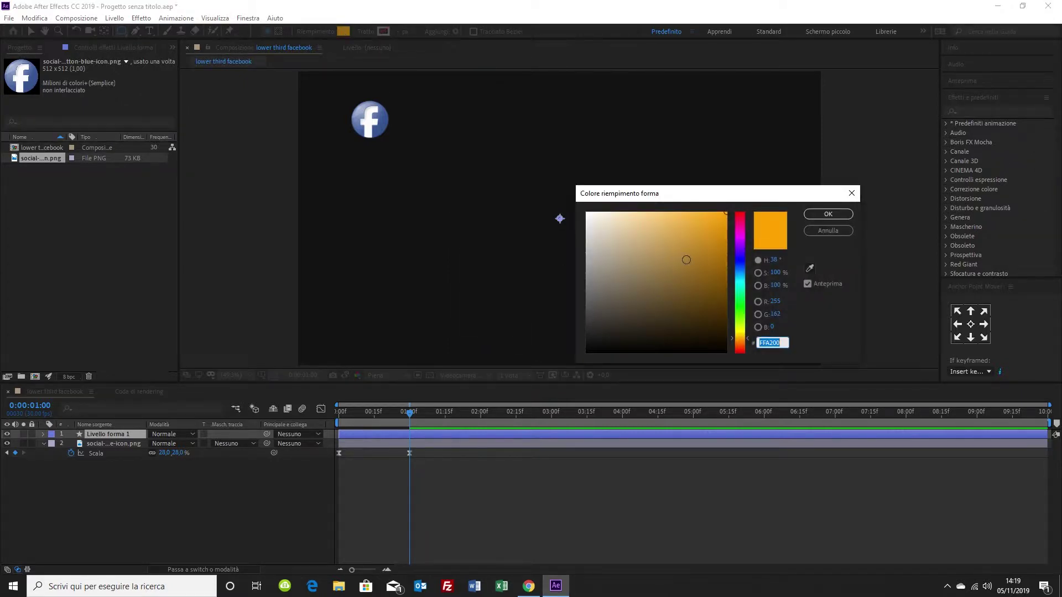
click(809, 269)
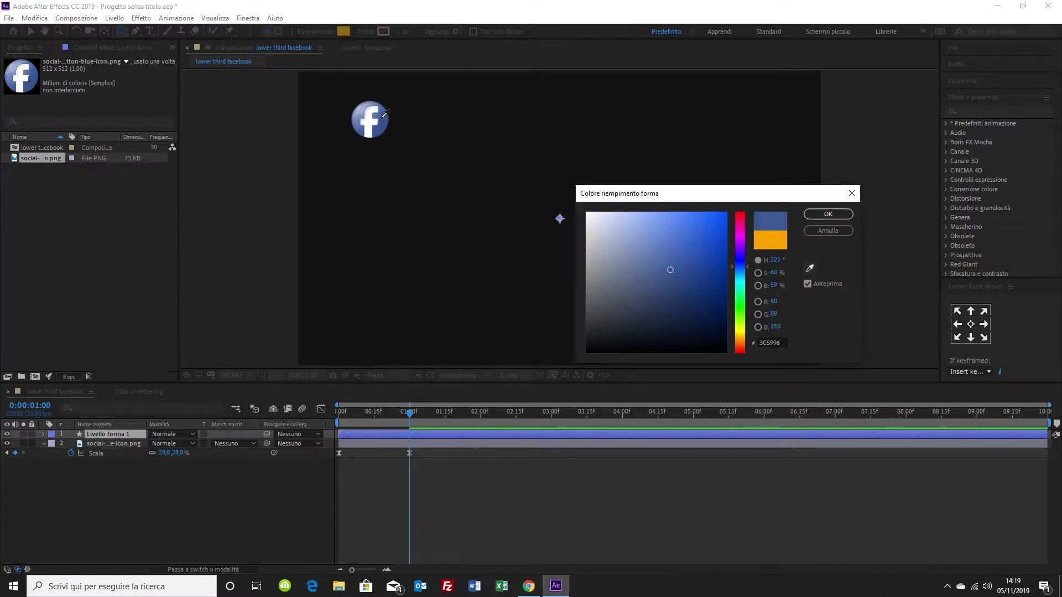
click(386, 114)
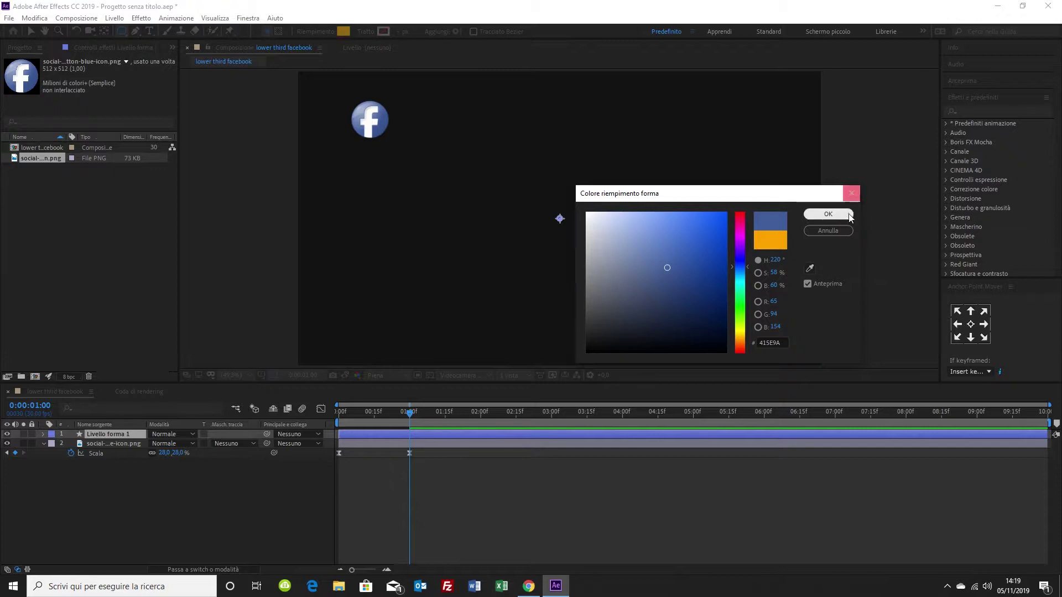
click(829, 214)
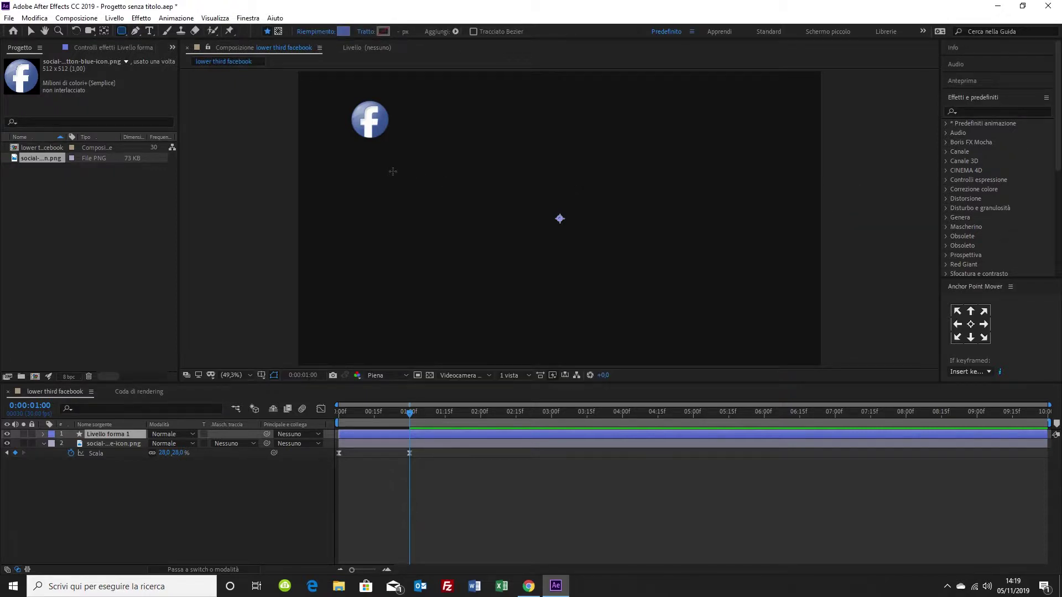
- Draw a wide rounded rectangle on the shape layer and move it up to overlap the Facebook logo
drag(385, 160, 513, 196)
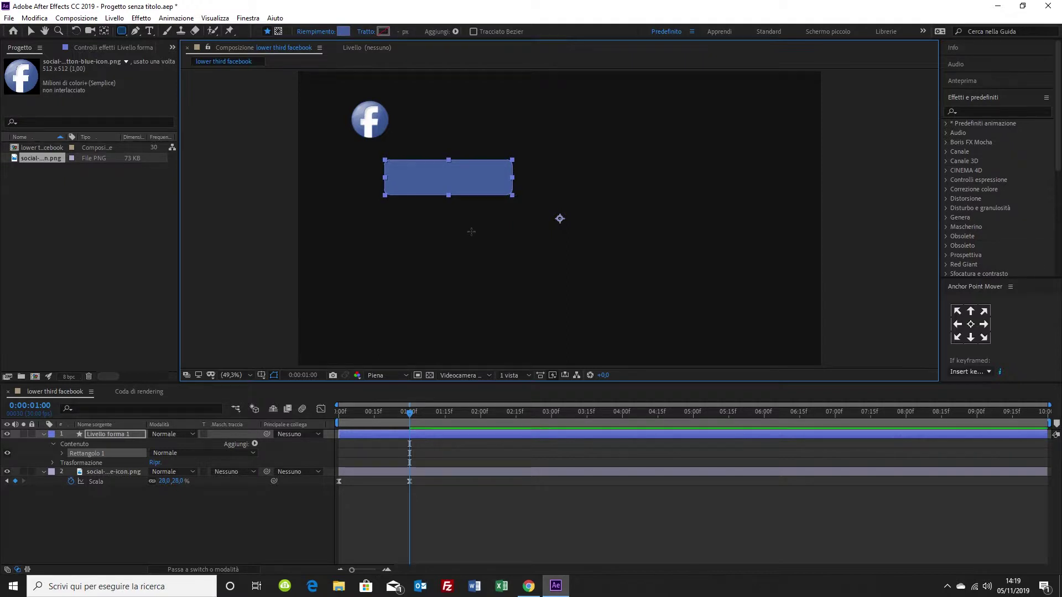
click(31, 31)
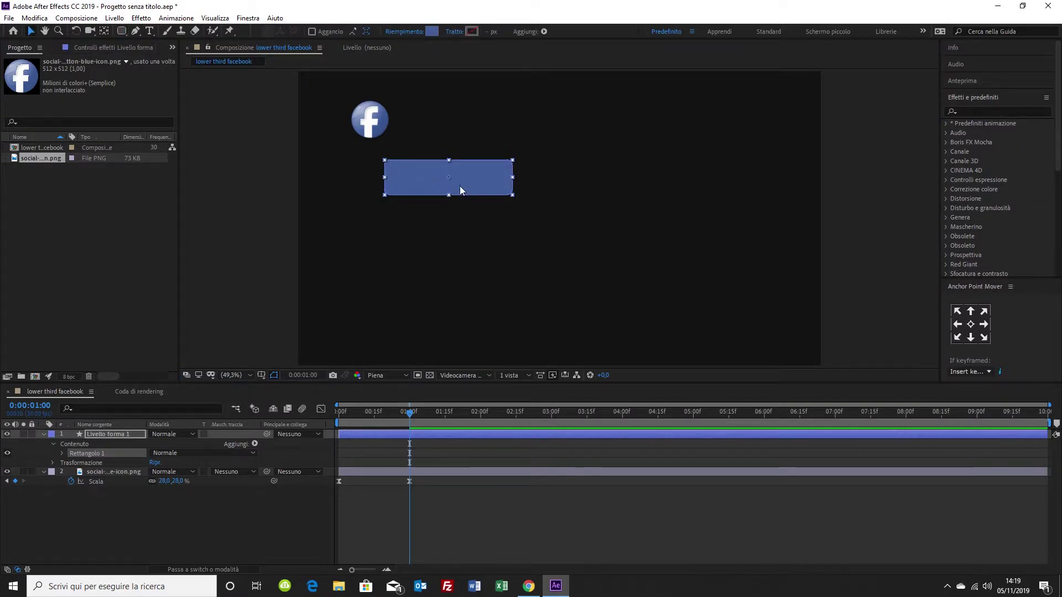
drag(460, 186, 442, 128)
- Make the blue rectangle slightly shorter than the Facebook logo and align it vertically with the logo's centre
key(slash)
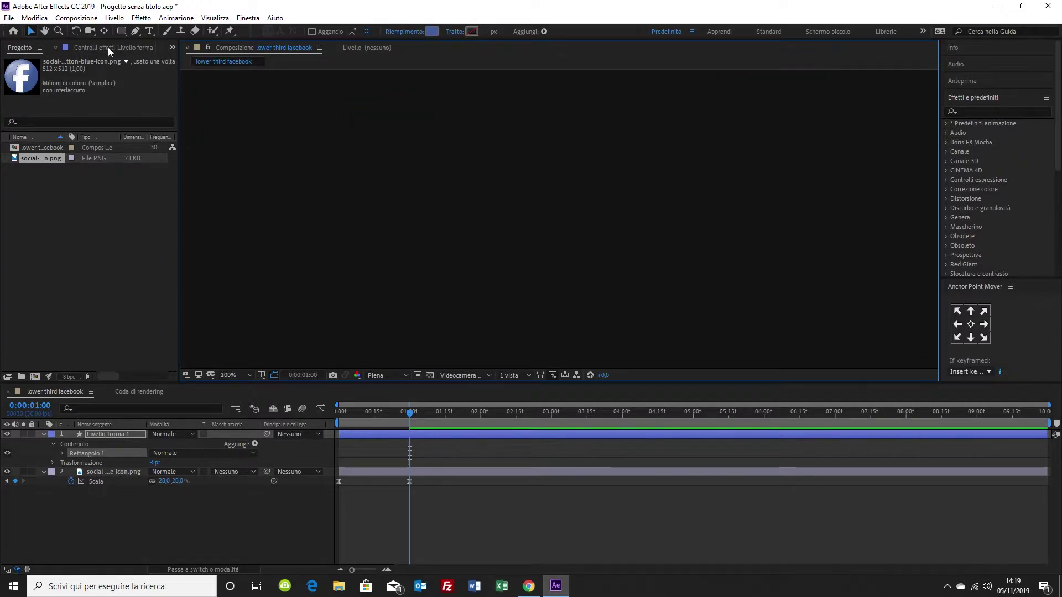
click(46, 31)
drag(324, 160, 581, 286)
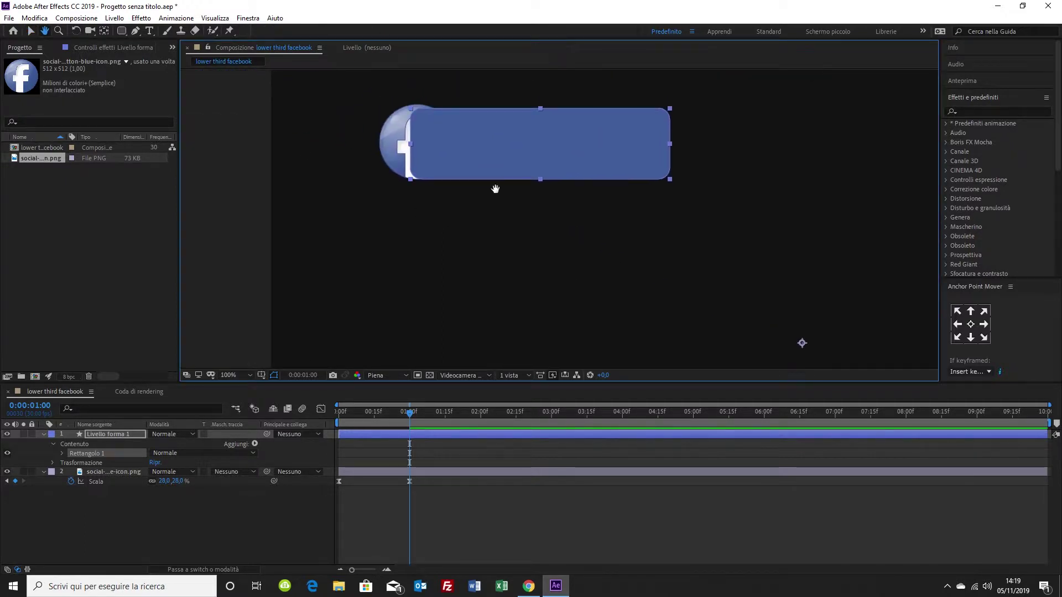
drag(495, 190, 453, 237)
click(31, 32)
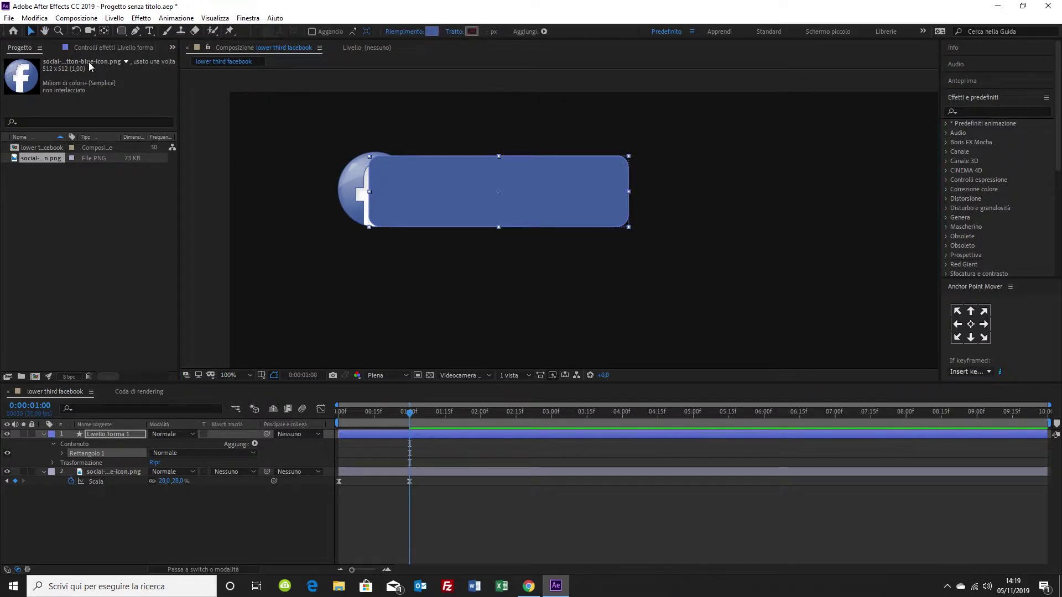
drag(459, 192, 455, 189)
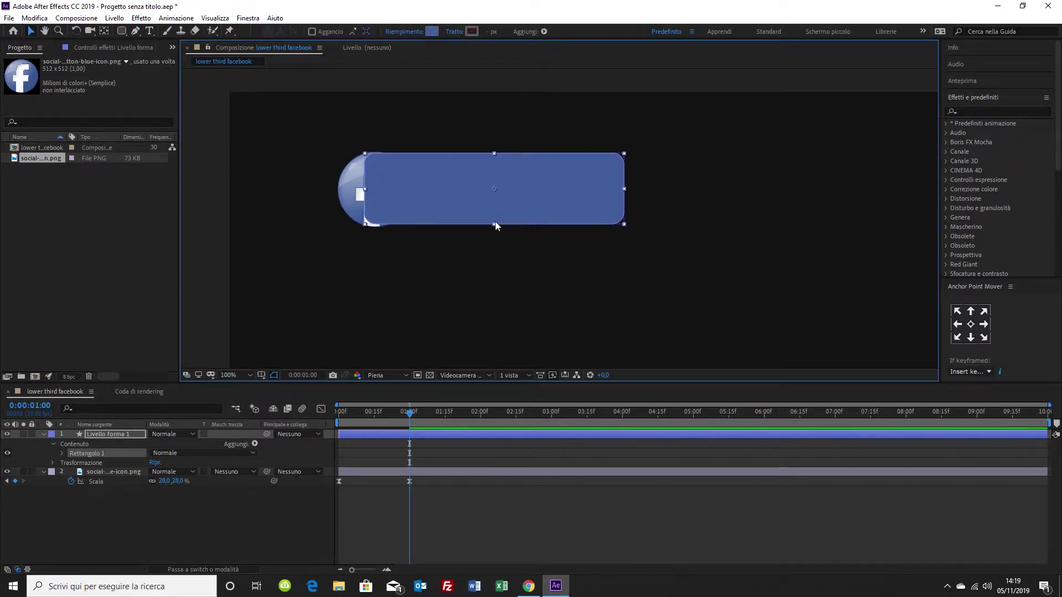
drag(494, 225, 494, 221)
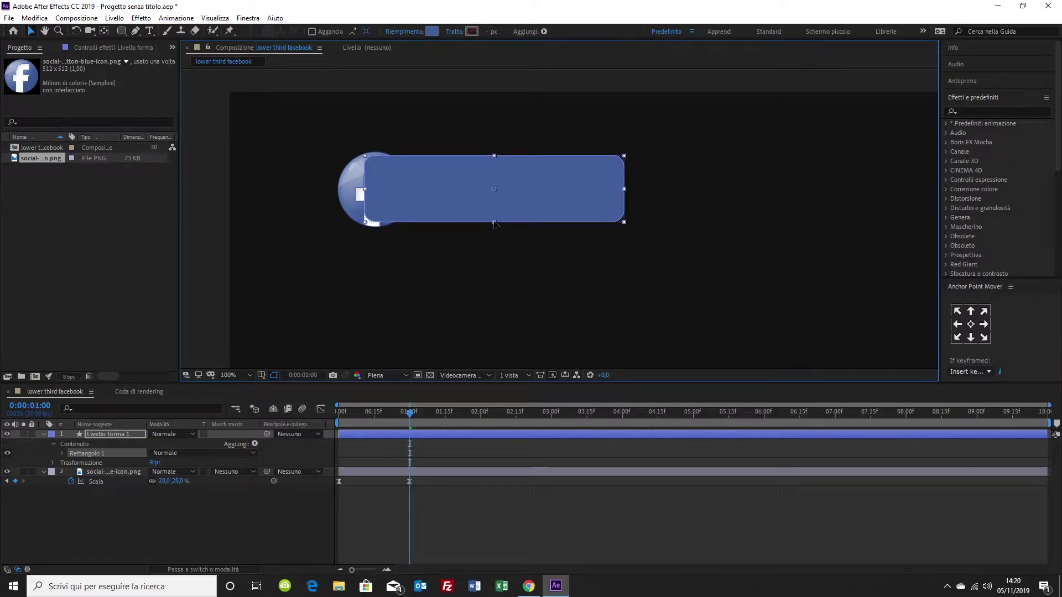
drag(462, 190, 462, 191)
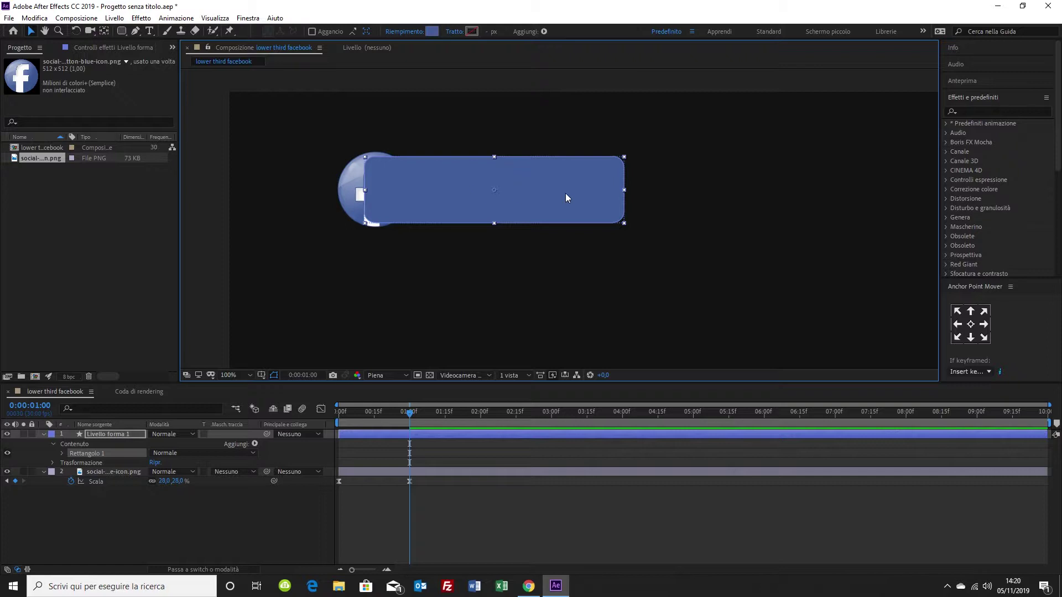
- Rename the shape layer to "rettangolo blu"
right_click(126, 433)
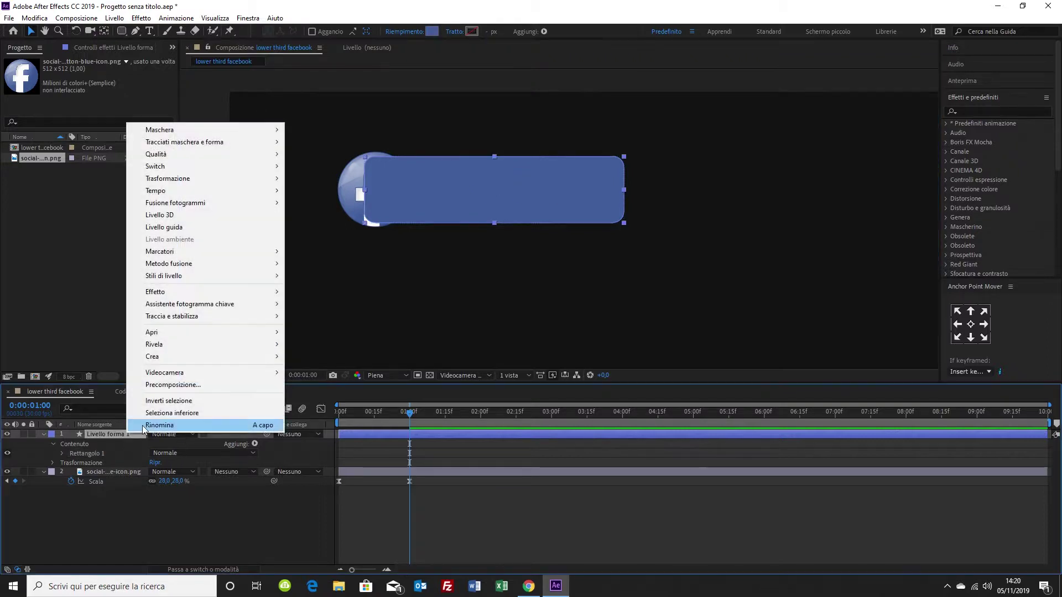
click(138, 427)
text(rettangolo b)
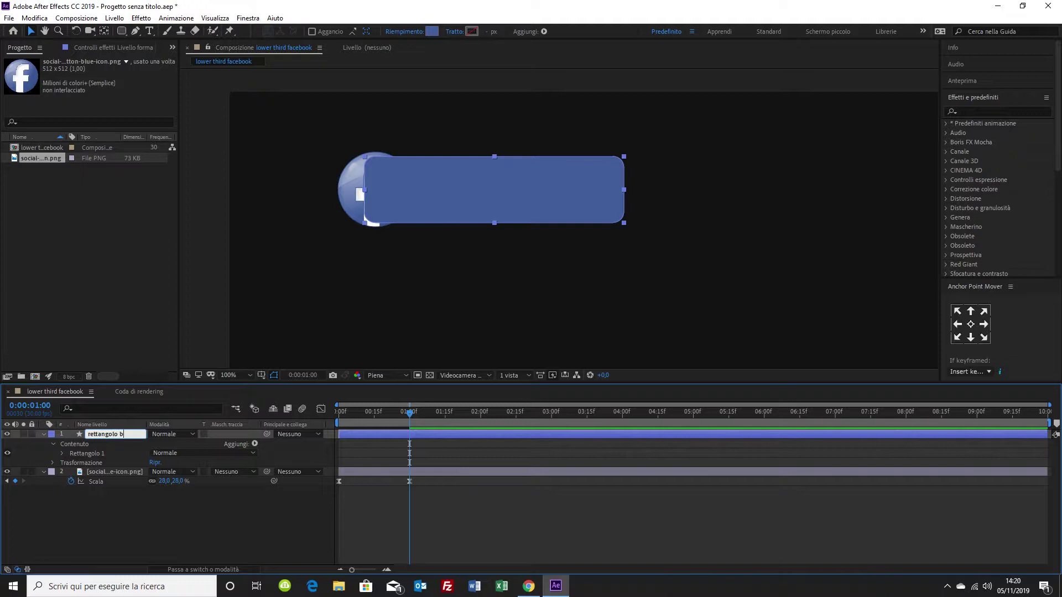
text(lu)
key(Return)
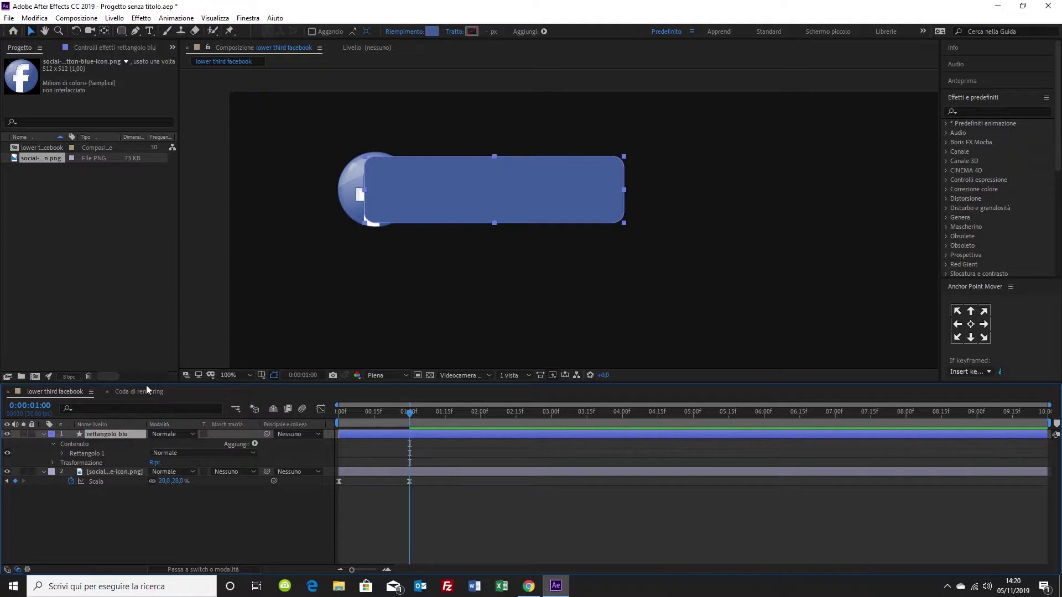
- Collapse the "rettangolo blu" layer and place it below the logo layer so the logo covers the rectangle's end
click(44, 434)
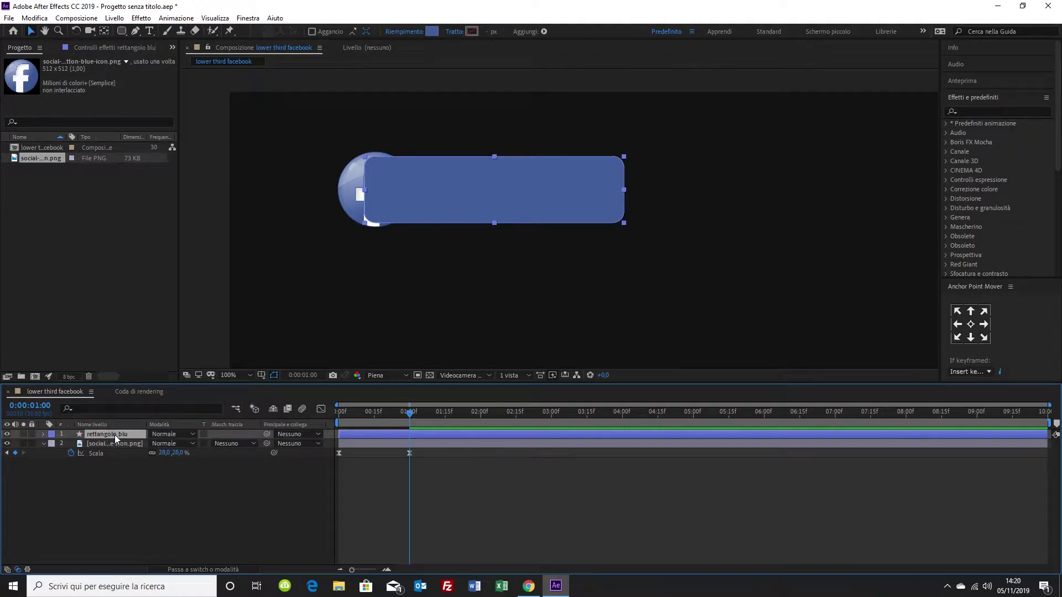
drag(115, 435, 115, 463)
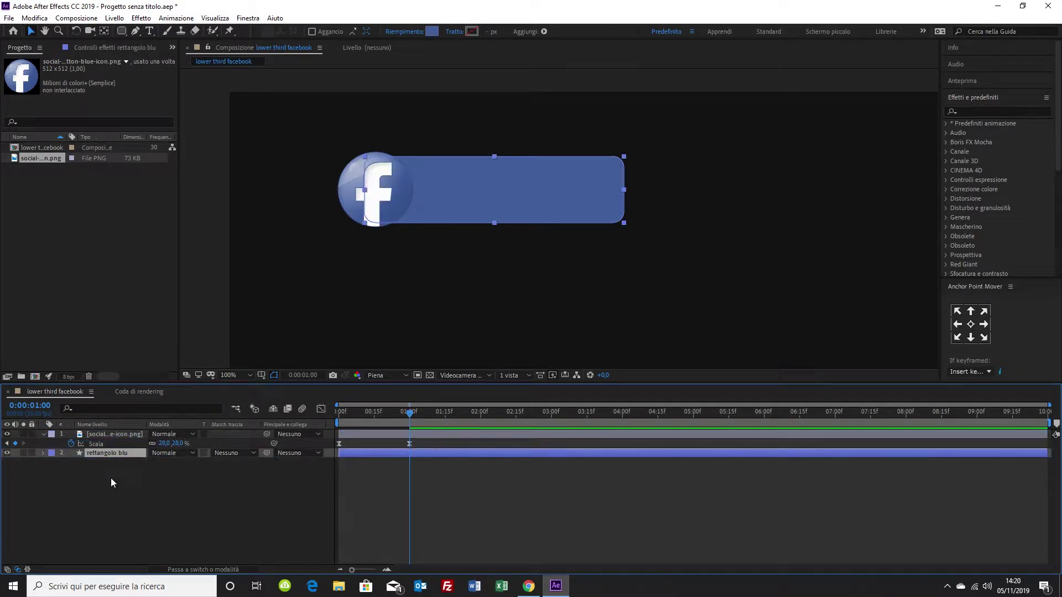
click(453, 302)
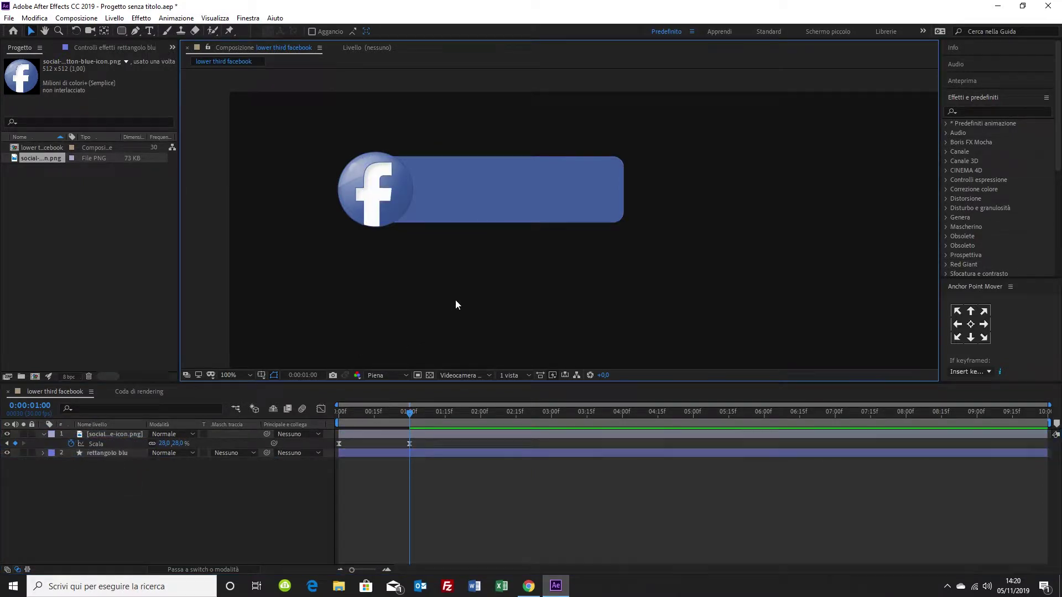
click(533, 198)
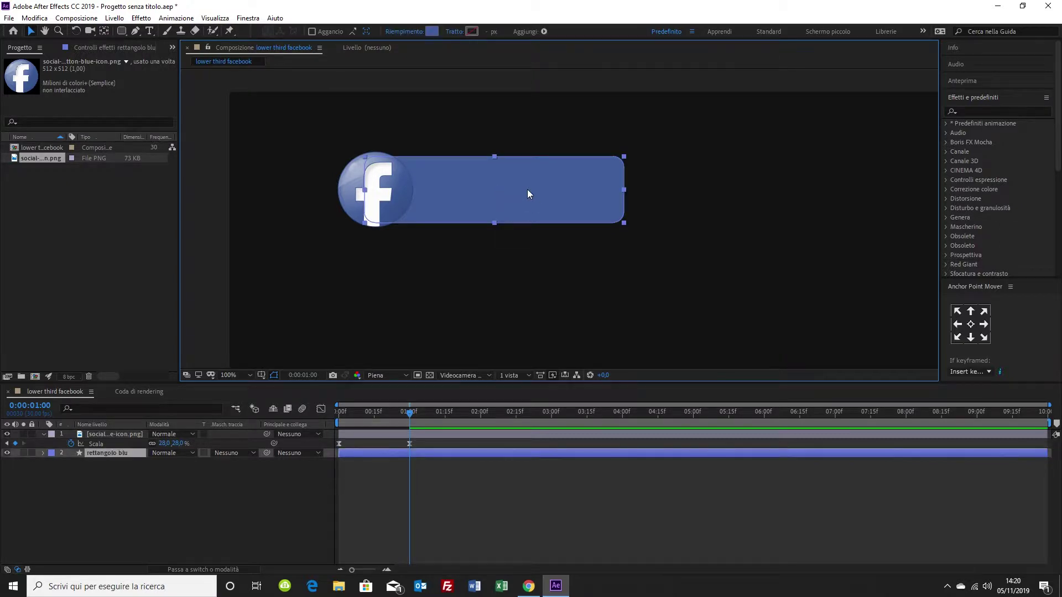
click(104, 32)
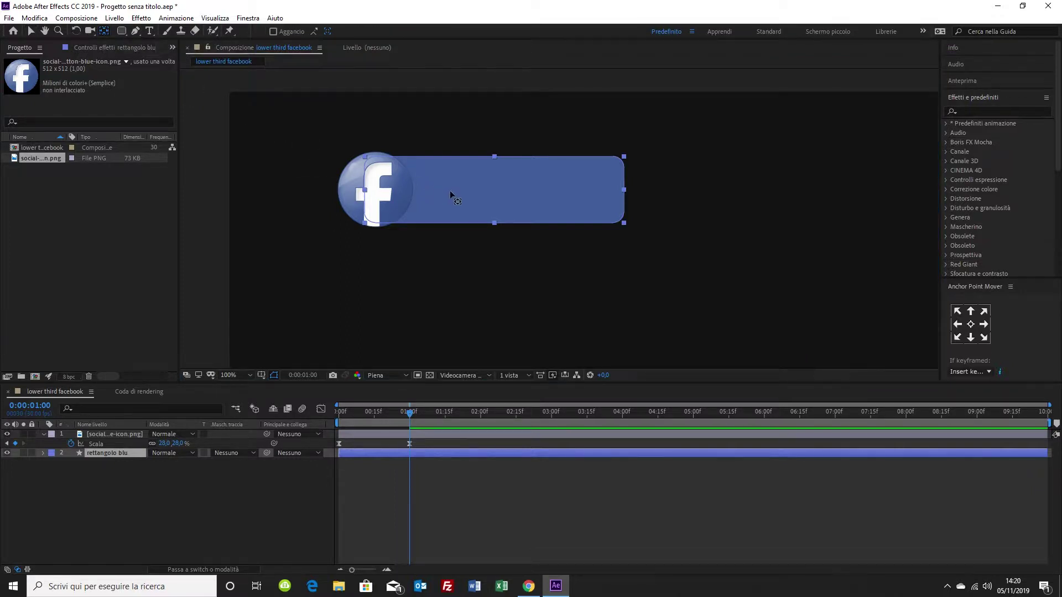
scroll(562, 238, down, 2)
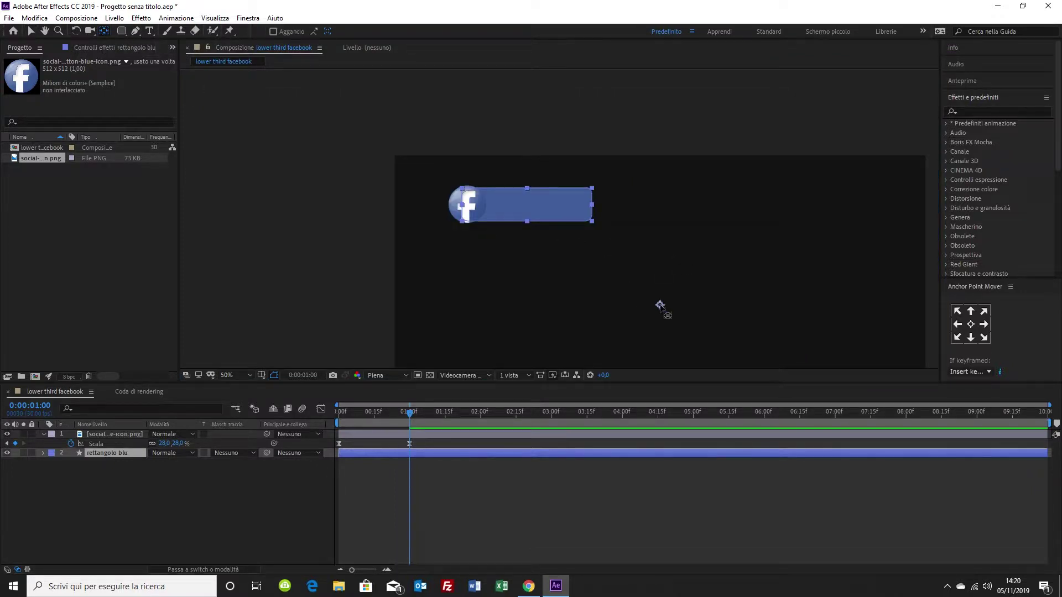
click(31, 32)
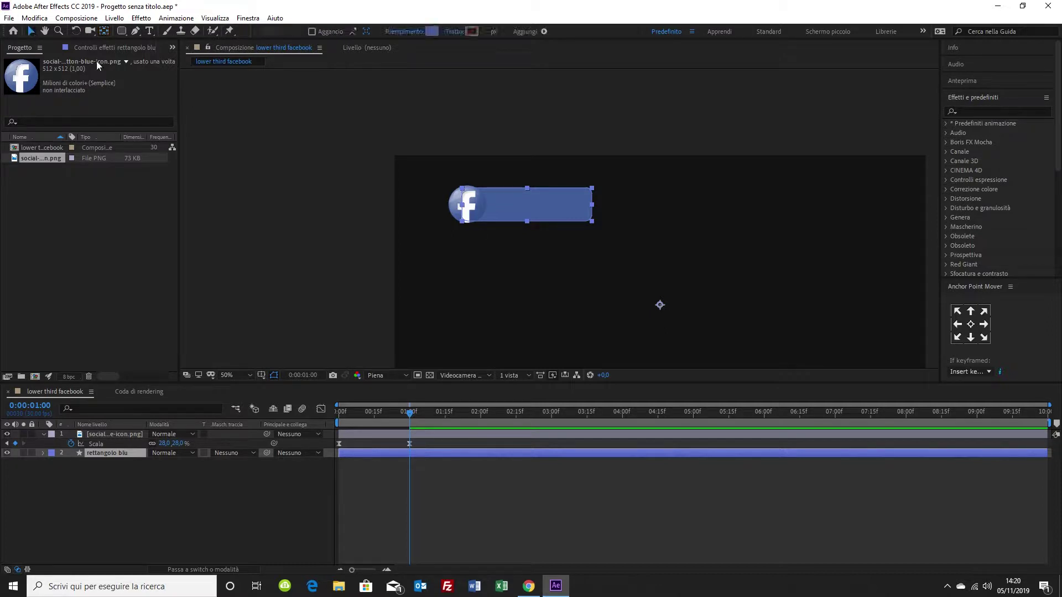
drag(659, 306, 614, 263)
key(ctrl+z)
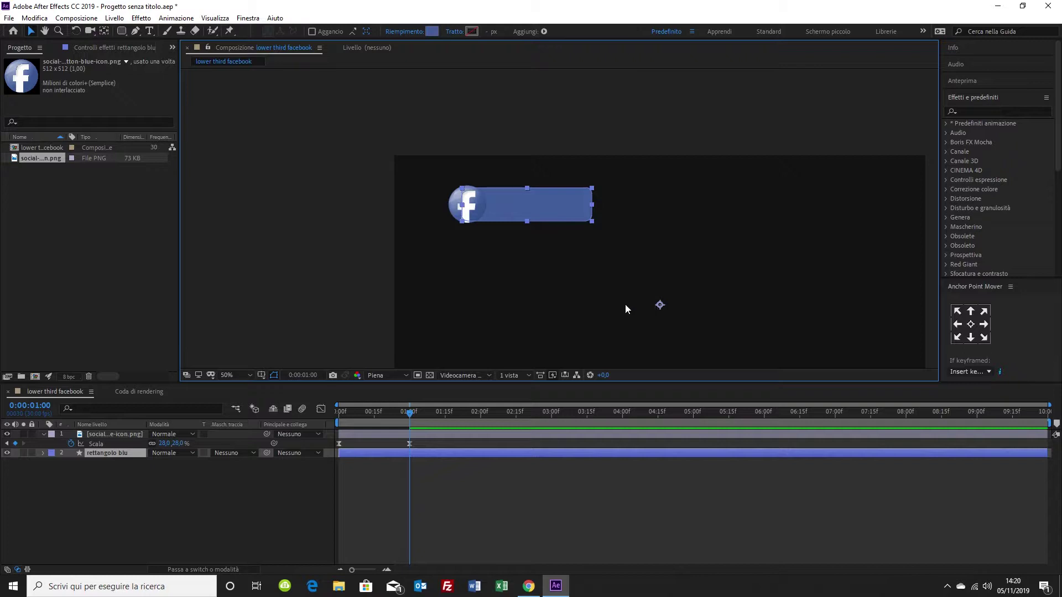
click(154, 483)
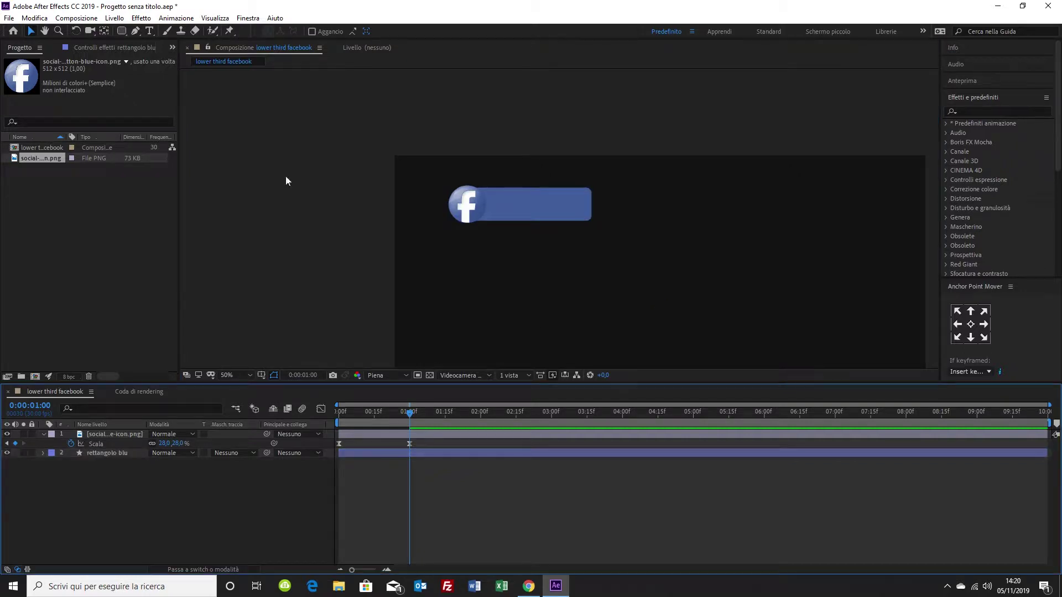
- Move the blue rectangle's anchor point to the middle of its left edge, behind the logo
click(541, 211)
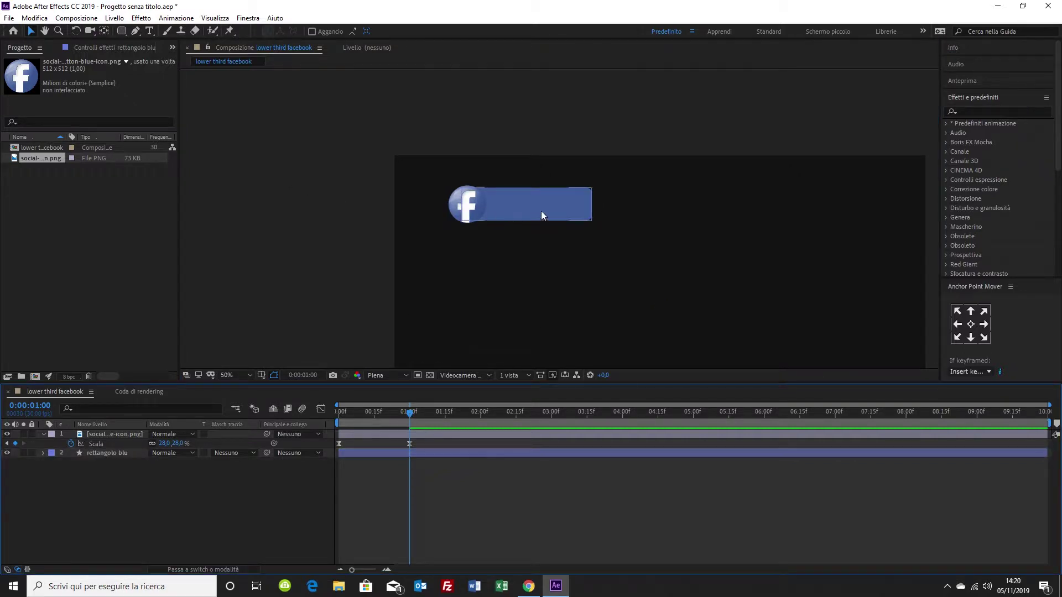
click(105, 32)
drag(660, 305, 464, 209)
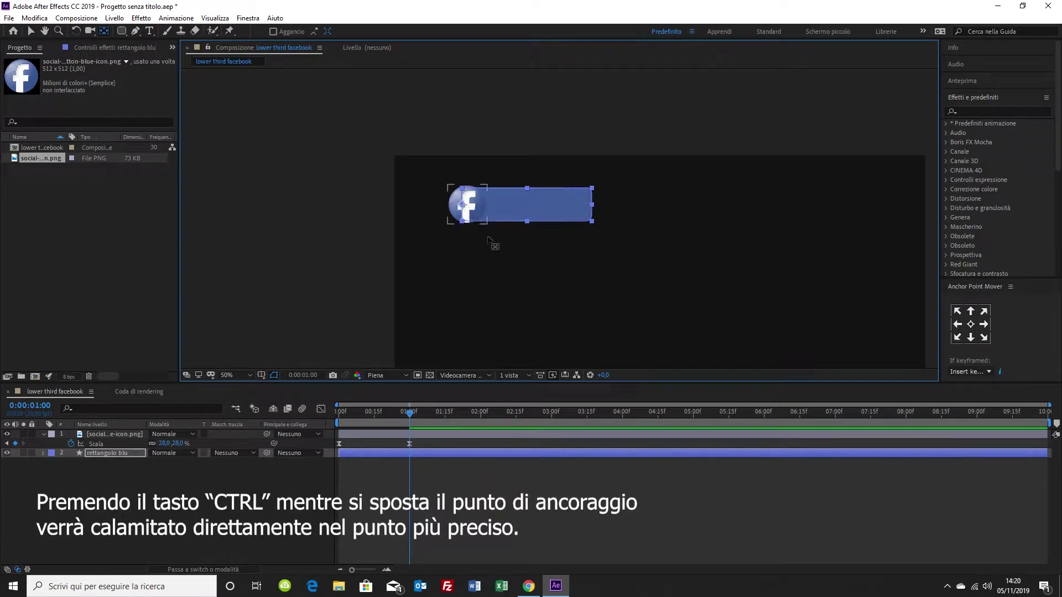
click(30, 31)
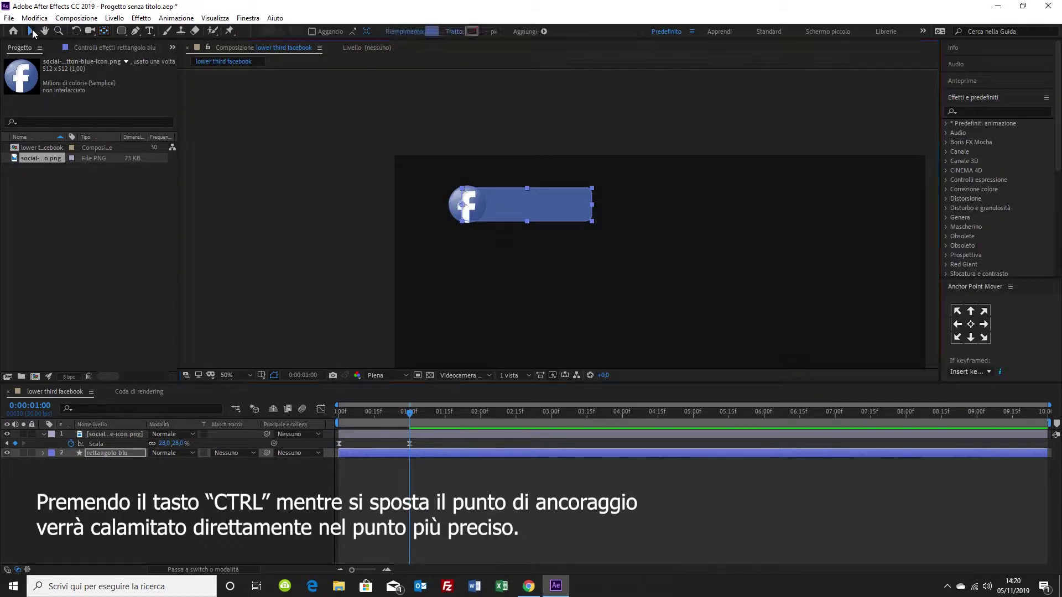
click(325, 247)
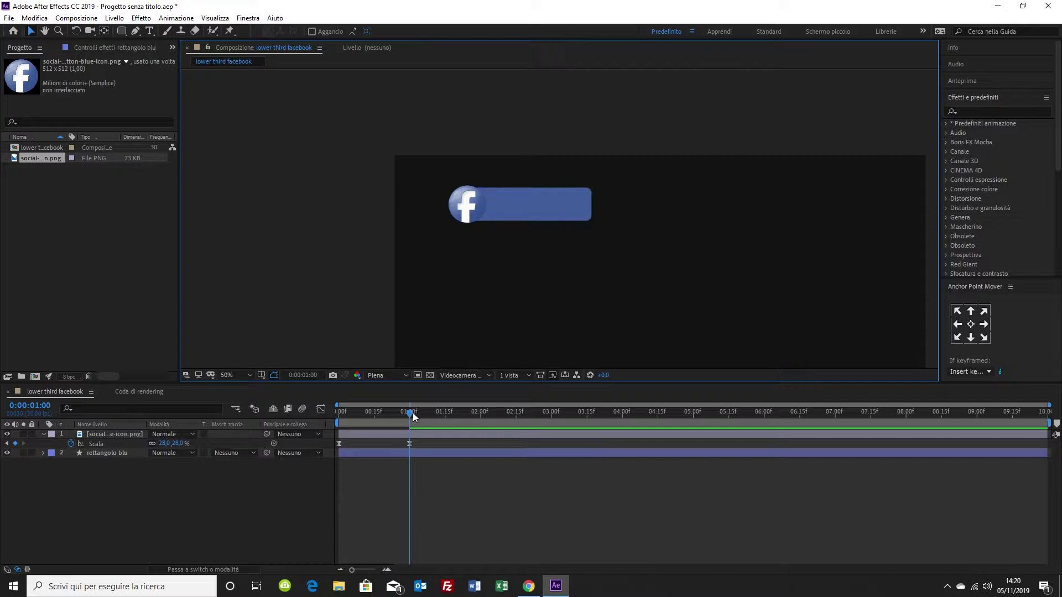
- With the playhead at frame 22, show the "rettangolo blu" layer's Scale property and unlink its proportions
drag(407, 412, 369, 416)
drag(384, 418, 390, 417)
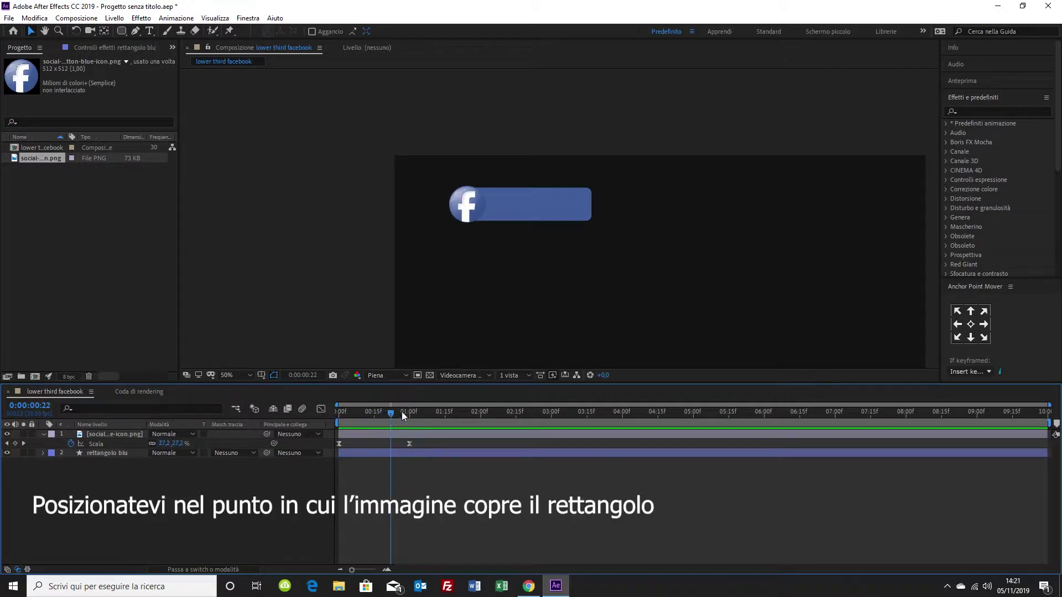
click(121, 454)
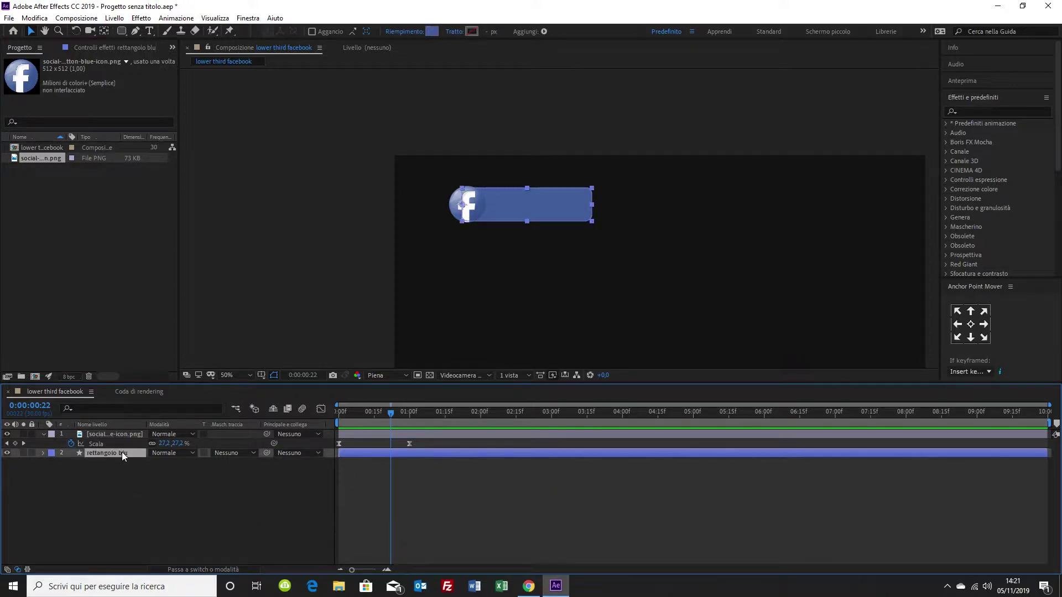
key(s)
click(153, 463)
- Without keyframes, set the blue rectangle's horizontal Scale to 0% at frame 22 and to 100% at 1:15
click(166, 462)
drag(165, 462, 147, 462)
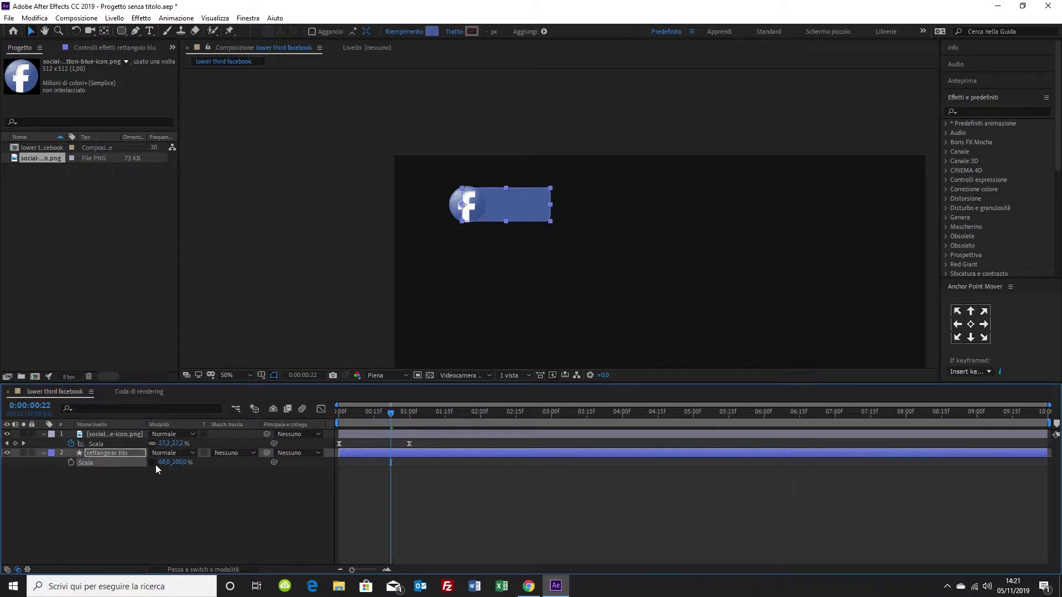
click(161, 464)
click(165, 480)
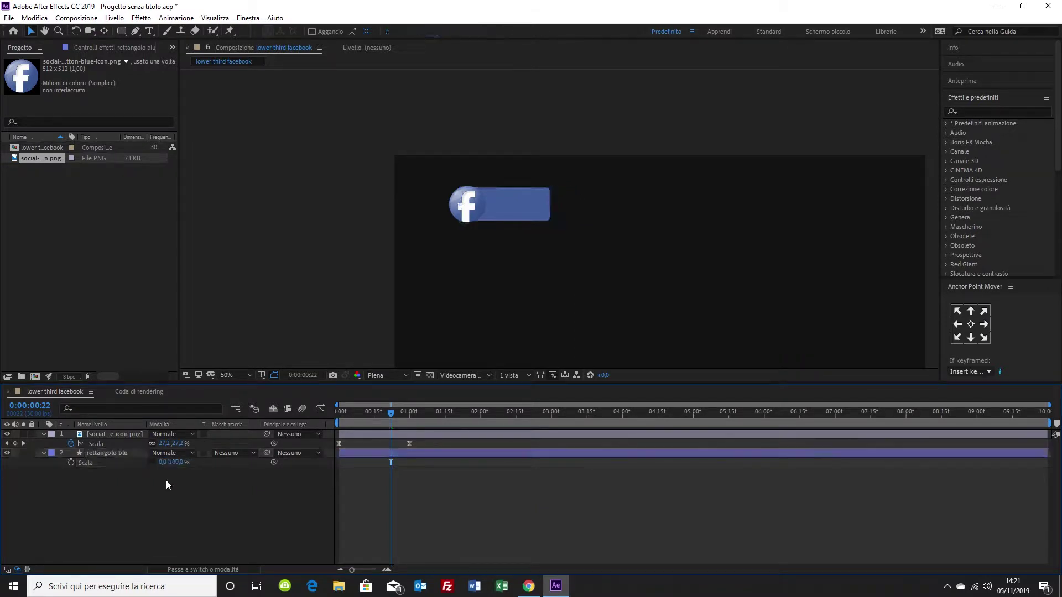
click(445, 422)
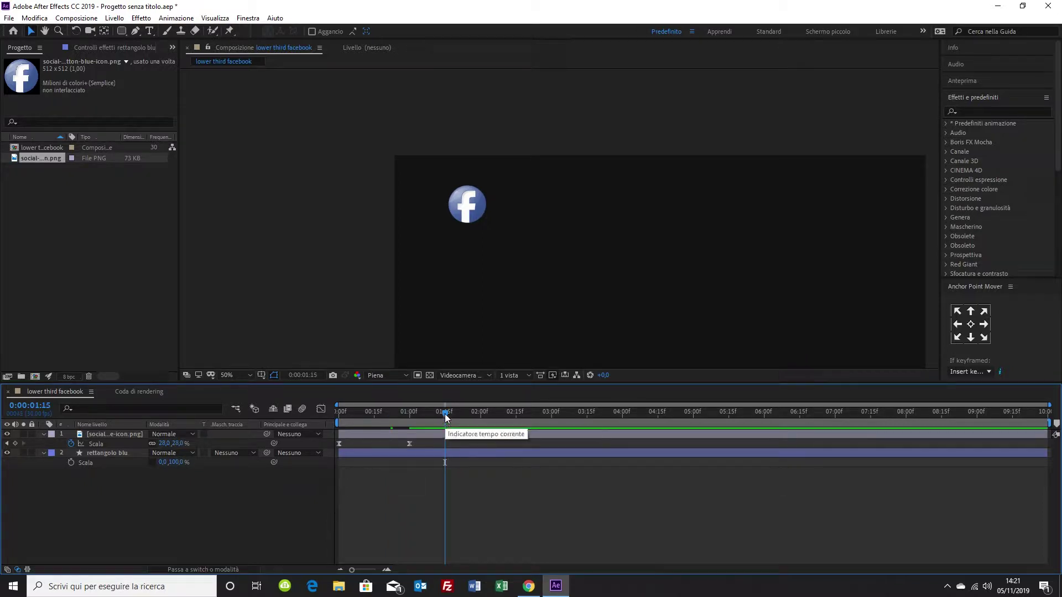
click(166, 463)
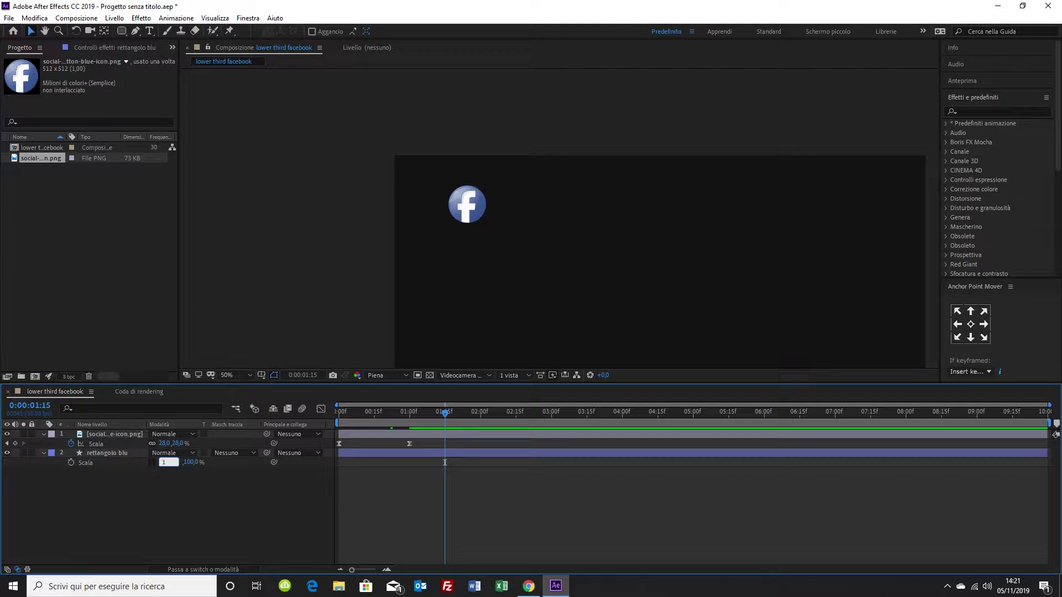
key(Return)
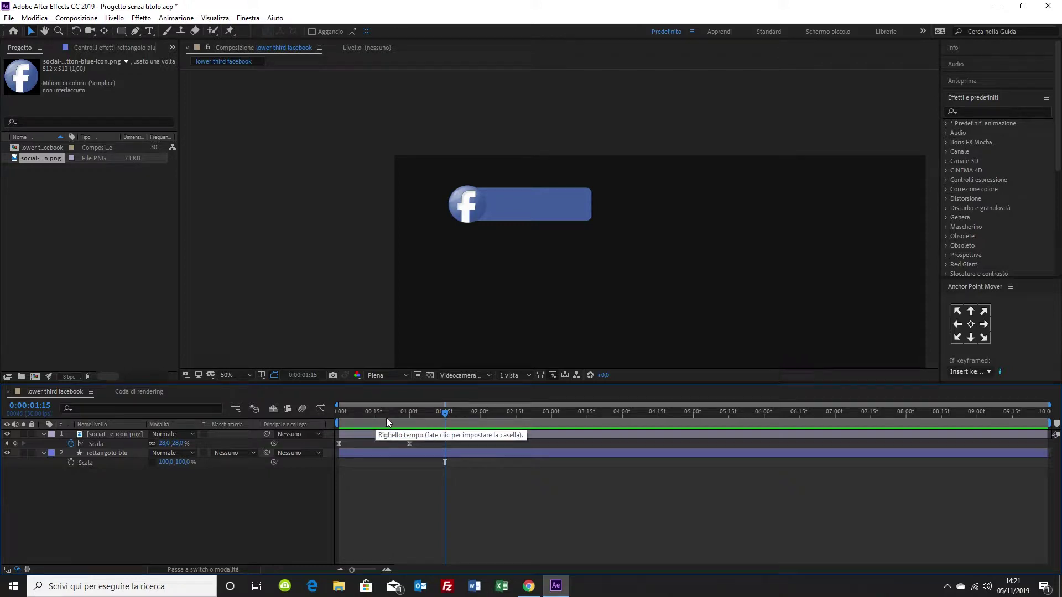
- Start keyframing the "rettangolo blu" layer's Scale at frame 18, with its horizontal value at 0%
drag(440, 413, 380, 417)
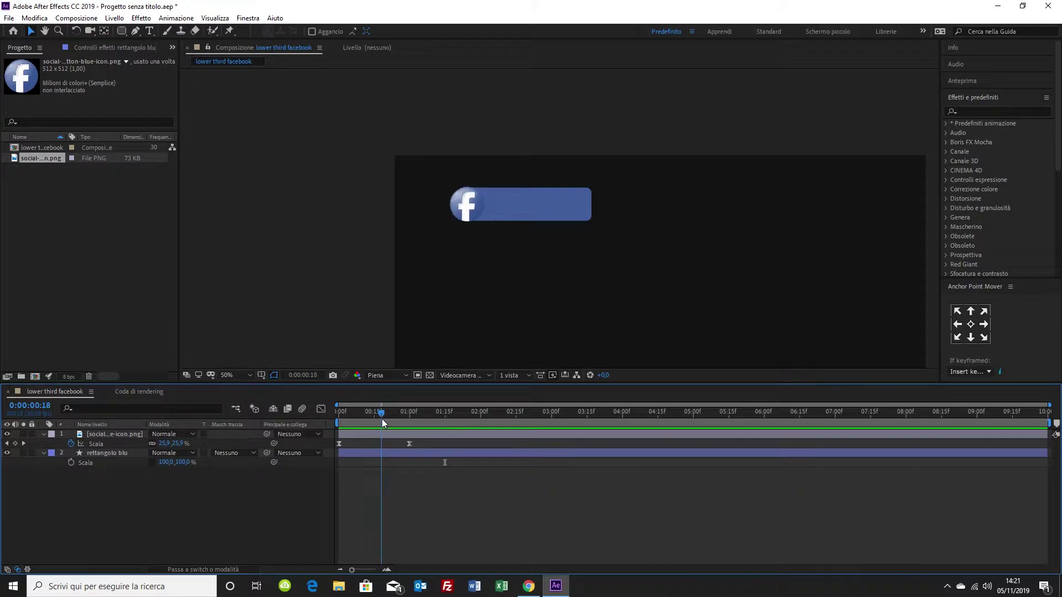
click(77, 463)
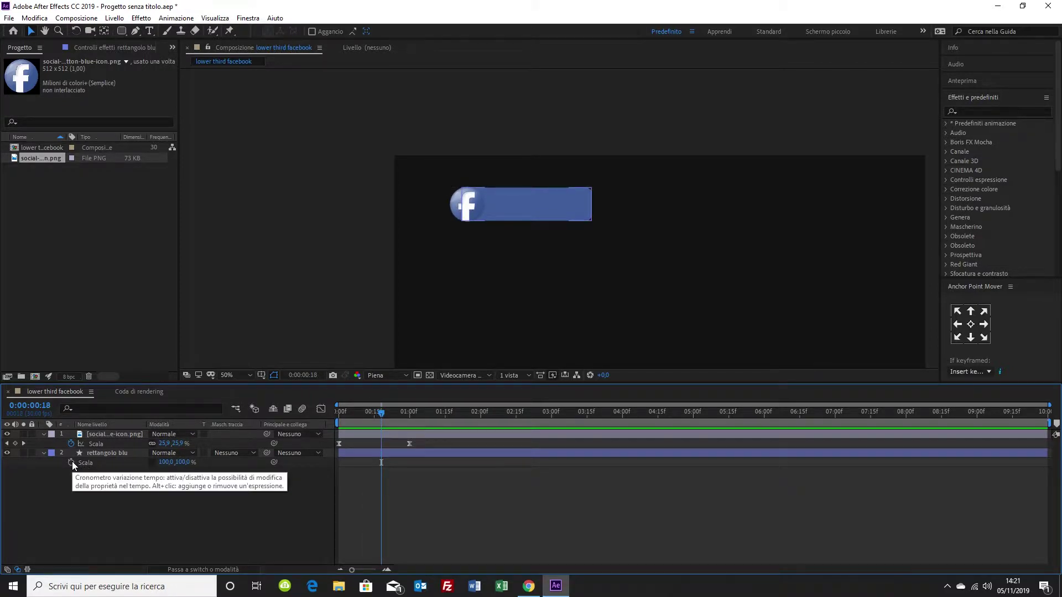
click(71, 462)
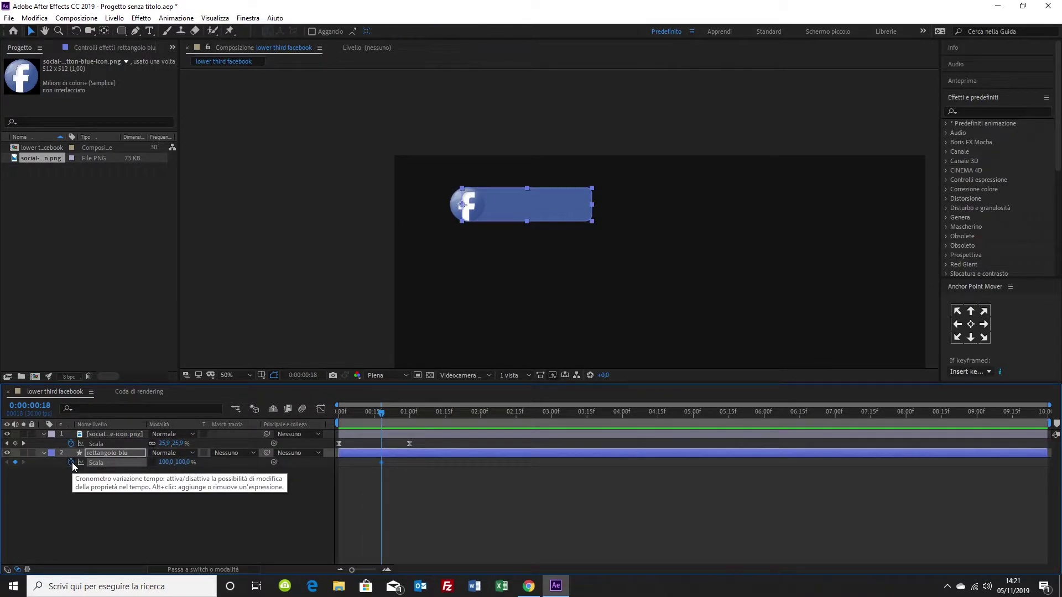
click(166, 463)
text(0)
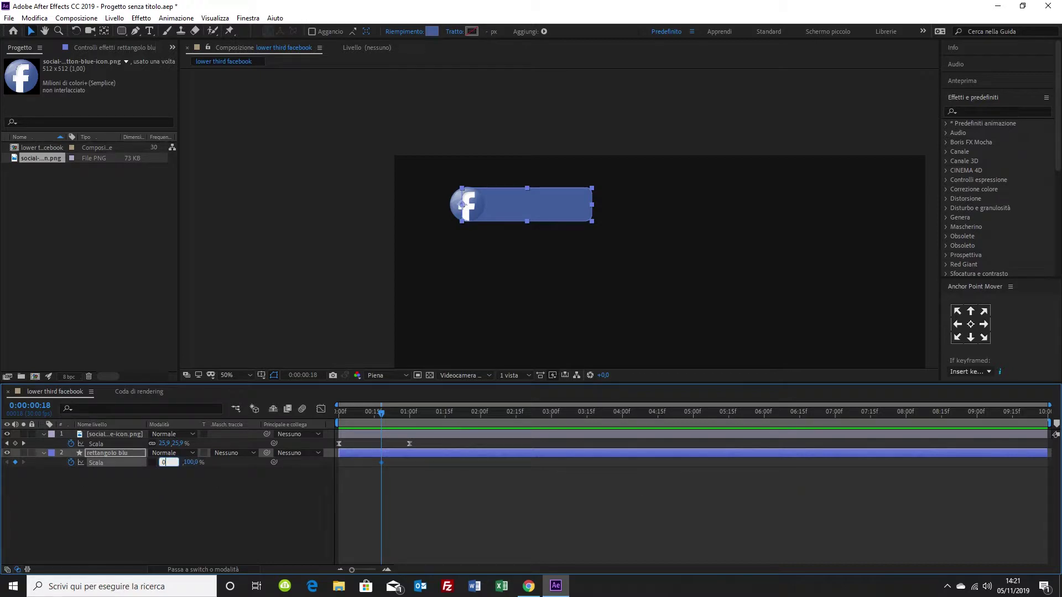
click(187, 488)
- Add a Scale keyframe to the blue rectangle at 1:05 with the horizontal value at 100%
drag(384, 415, 421, 412)
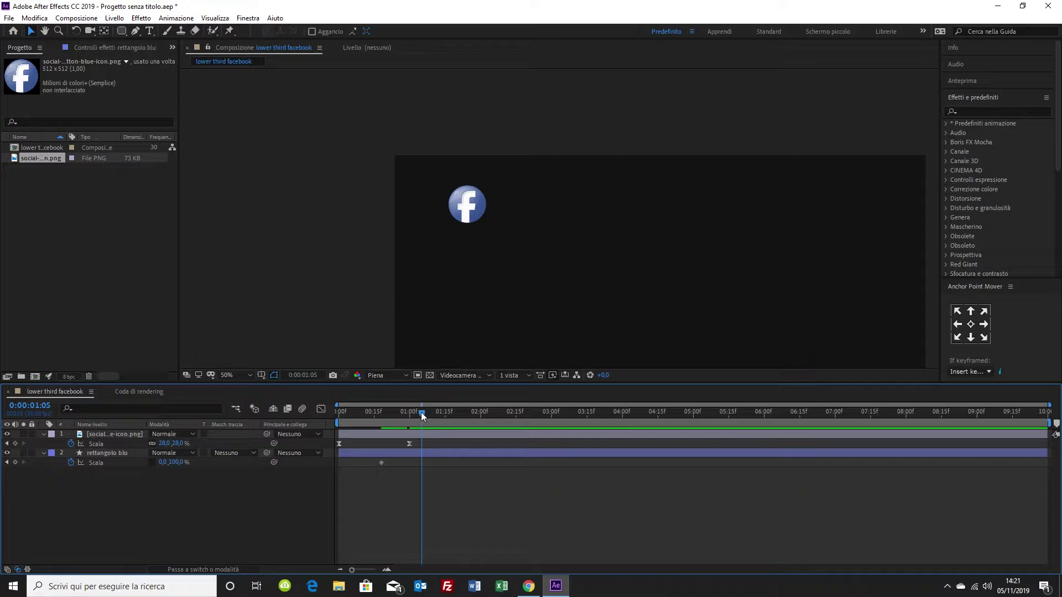
click(166, 462)
text(100)
key(Return)
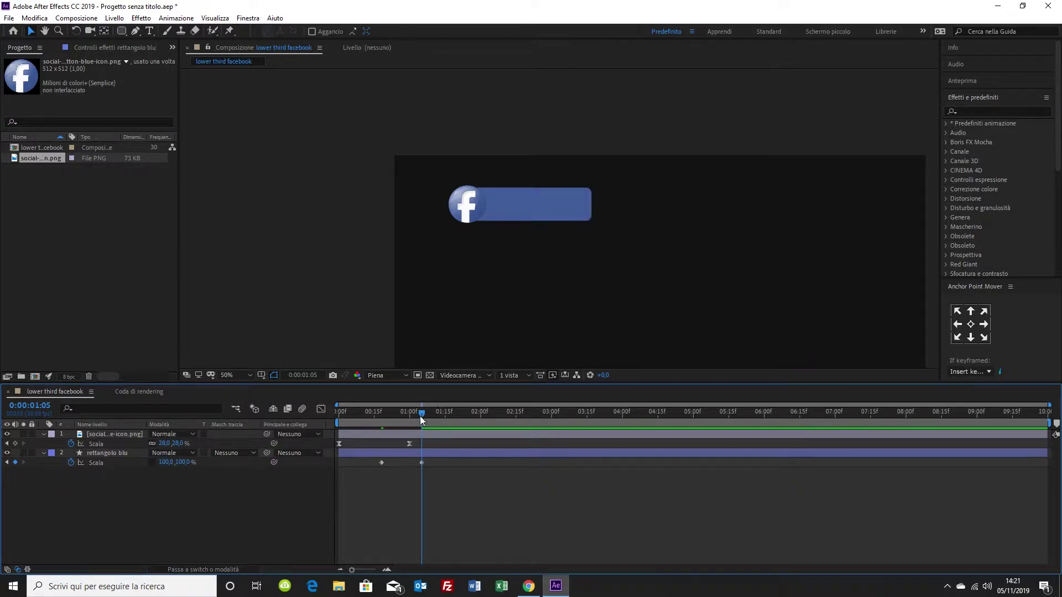
- Apply Easy Ease to both of the rectangle's Scale keyframes and shape their speed graph into an early peak with a long slowdown
mouse_move(423, 413)
mouse_down()
mouse_move(330, 410)
mouse_move(444, 415)
mouse_move(331, 408)
mouse_move(428, 409)
mouse_up()
drag(439, 459, 374, 467)
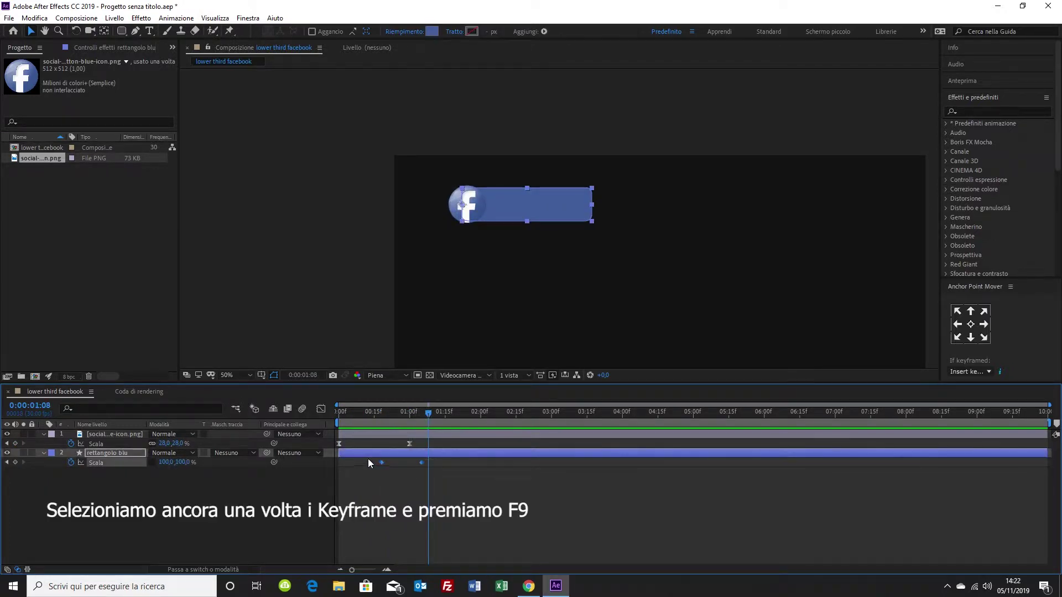
key(F9)
click(321, 411)
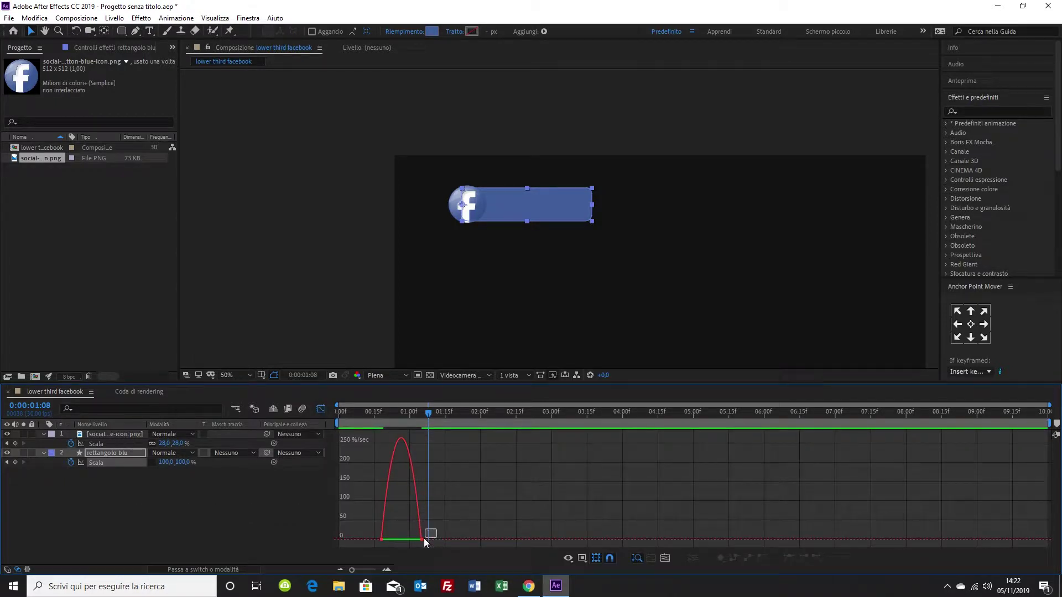
drag(410, 545, 390, 541)
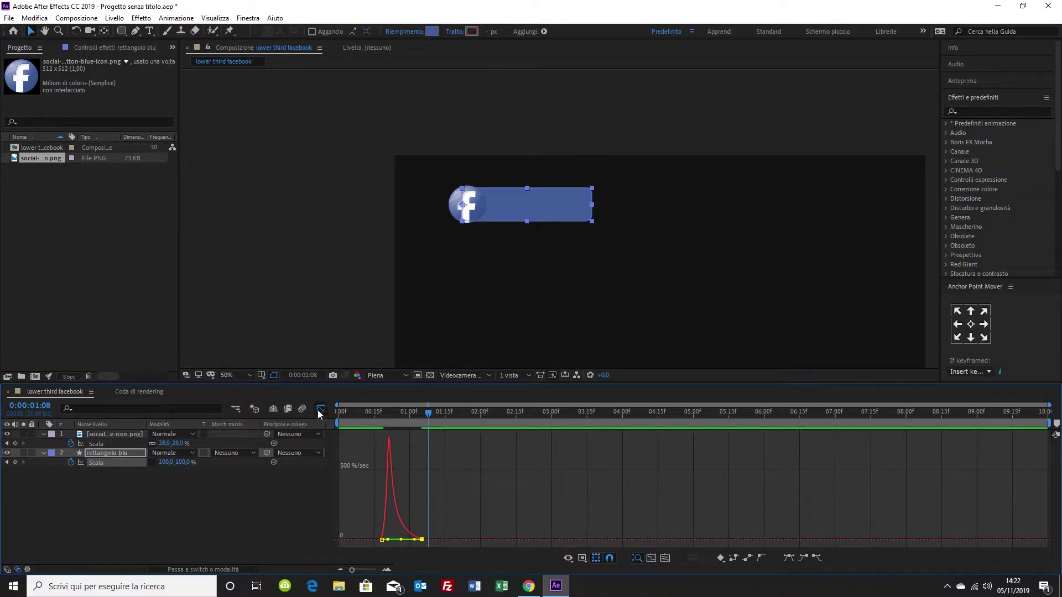
click(319, 410)
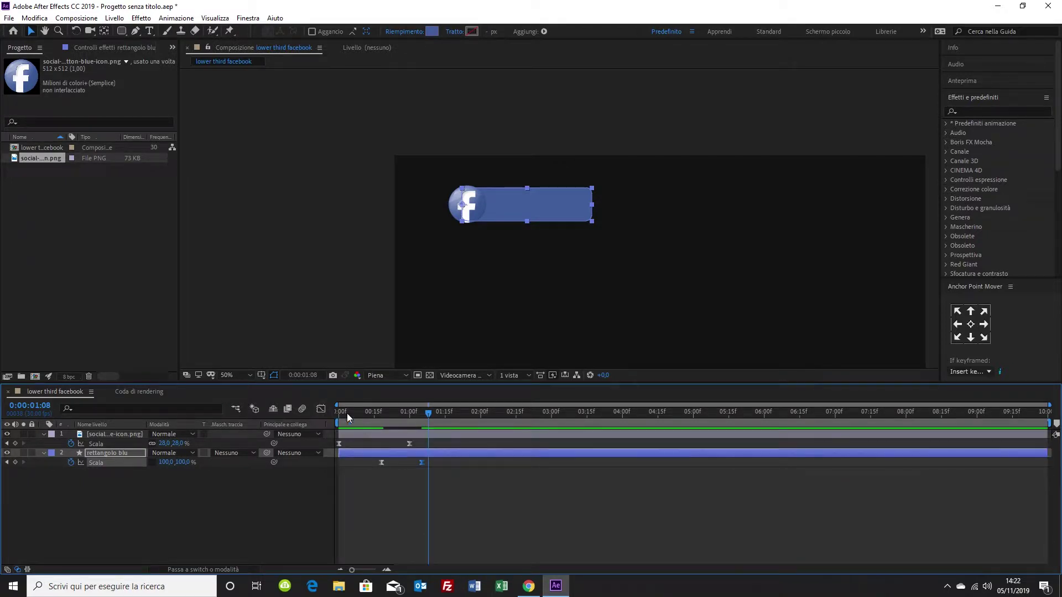
- Preview the logo and rectangle animation and collapse the properties of both layers
click(335, 321)
key(space)
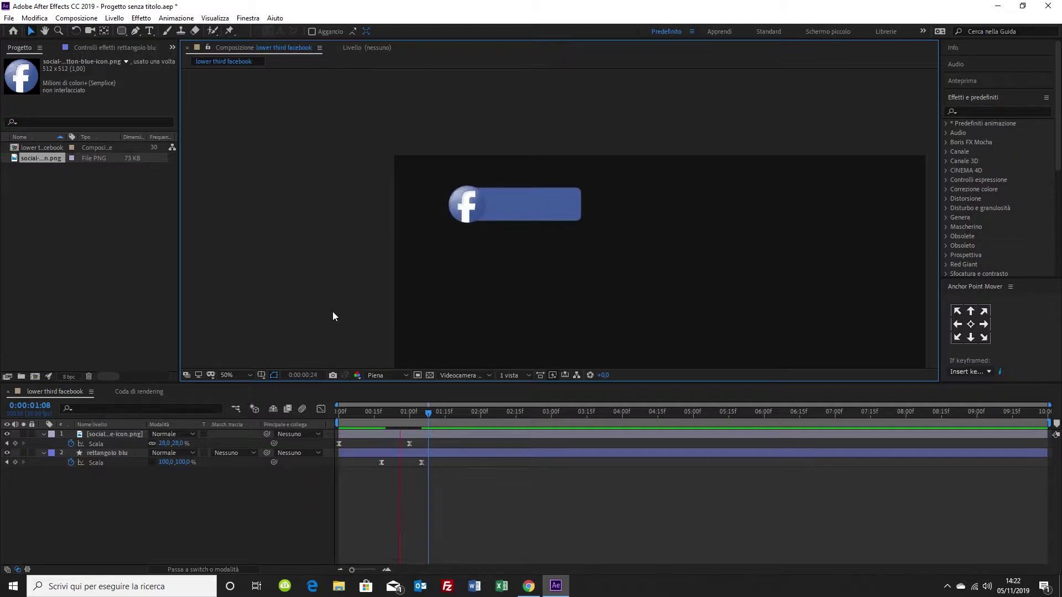
key(space)
click(43, 453)
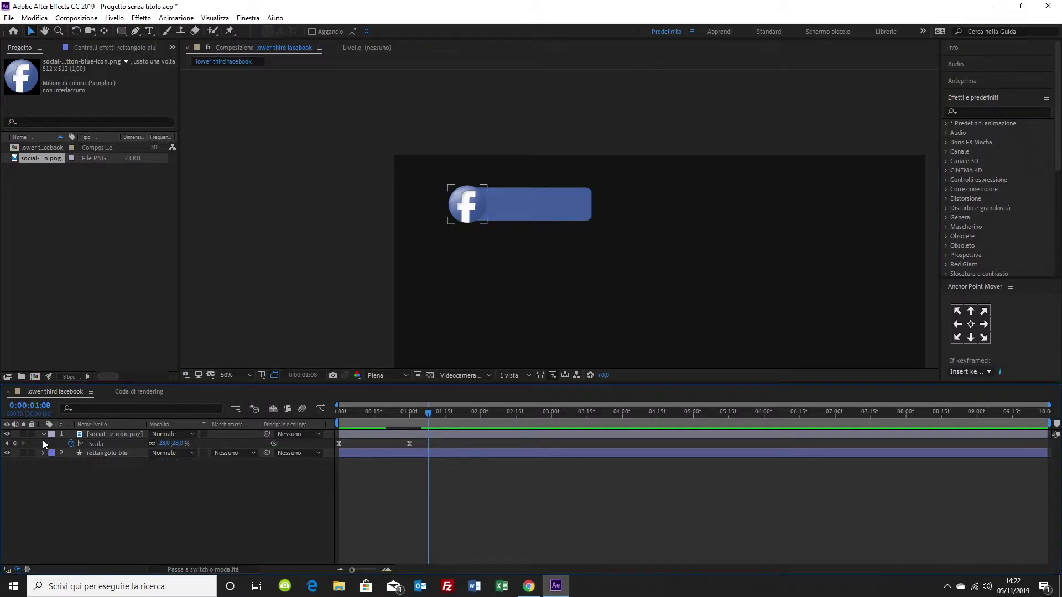
click(43, 434)
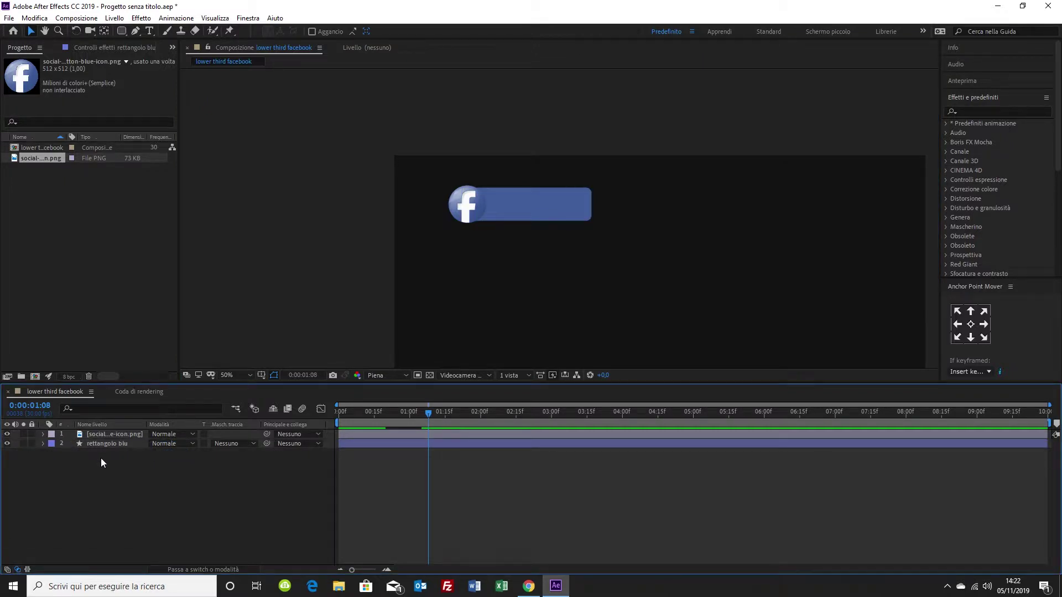
- Duplicate the "rettangolo blu" layer and squash the copy vertically to about half its height
click(108, 443)
click(108, 443)
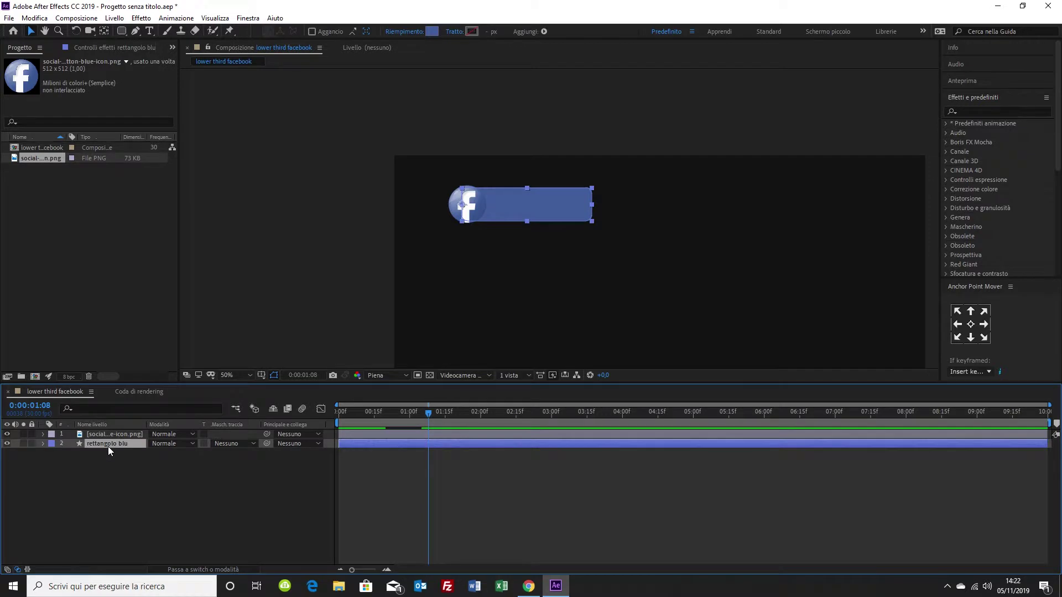
right_click(109, 445)
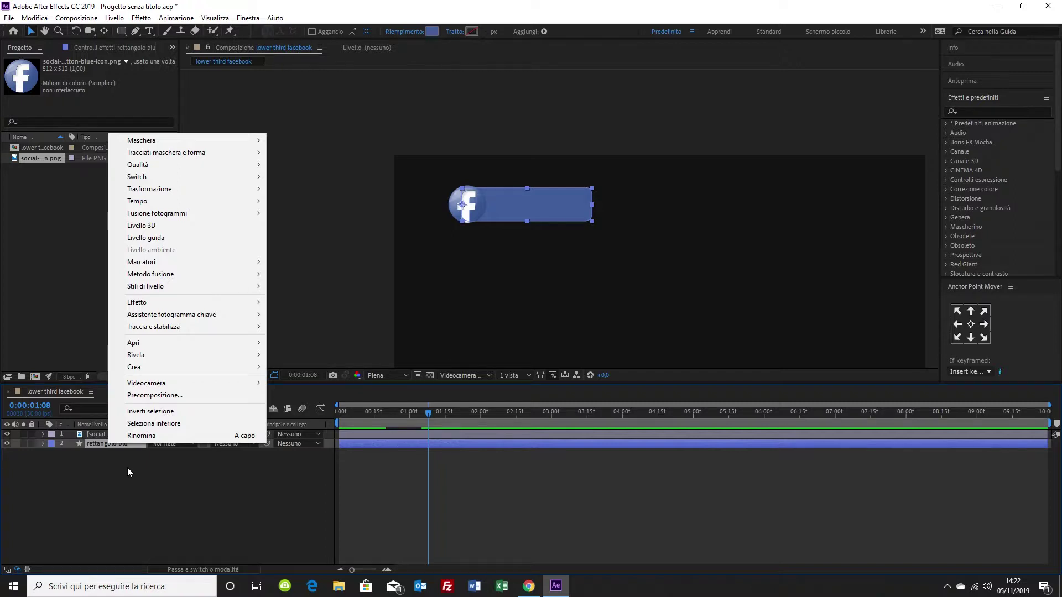
click(128, 468)
click(107, 444)
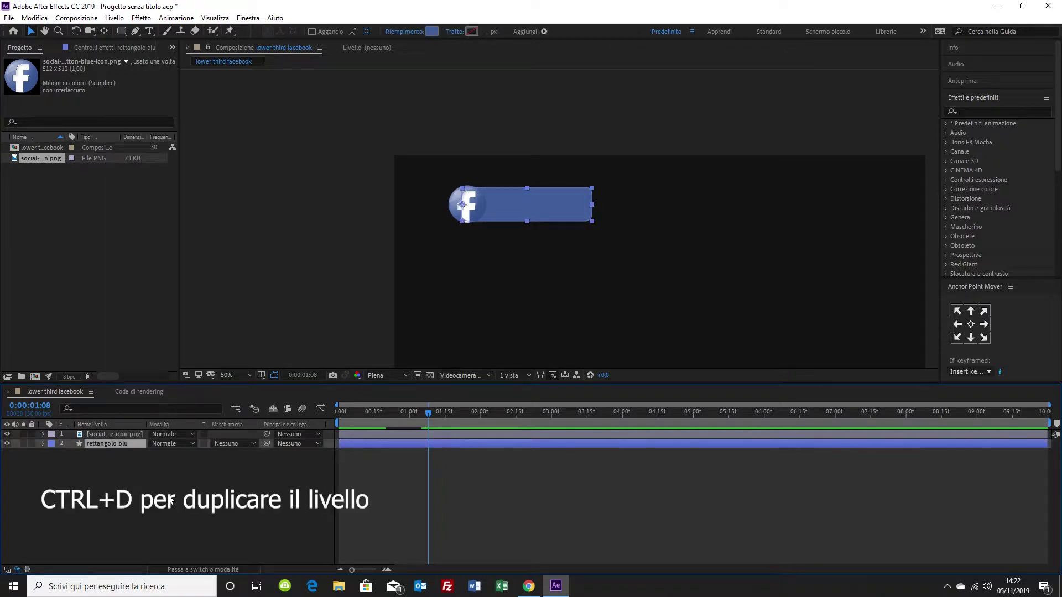
key(ctrl+d)
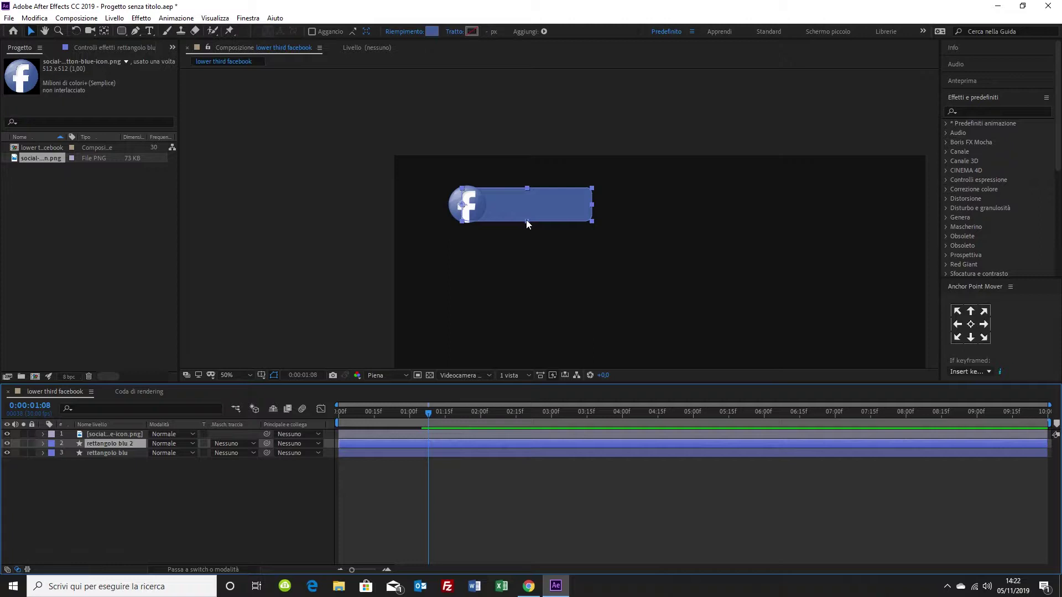
drag(526, 220, 526, 210)
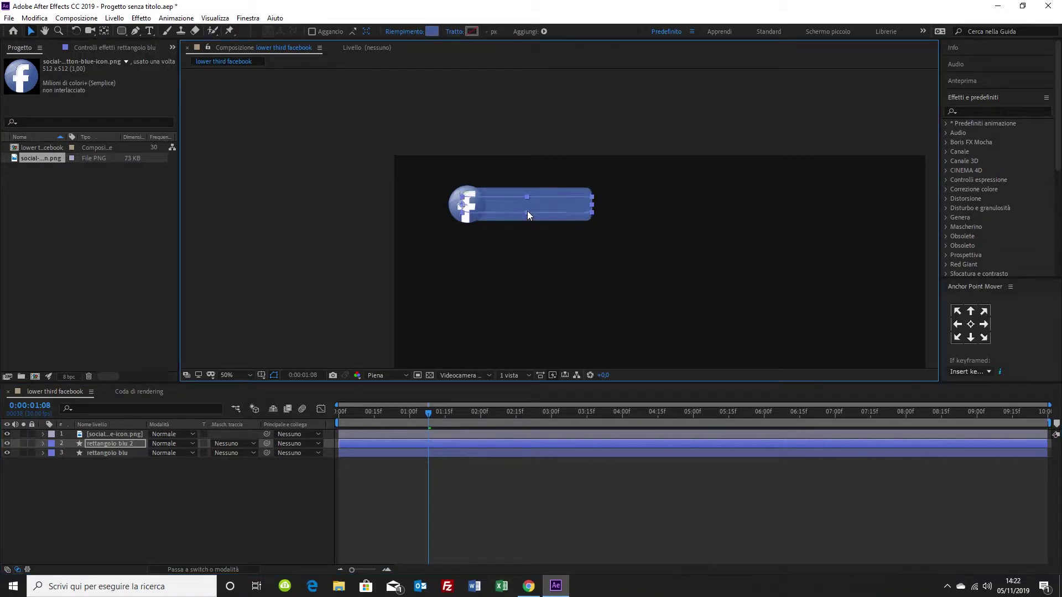
- Set the duplicate rectangle's fill to a light blue sampled from the upper part of the Facebook logo
click(429, 31)
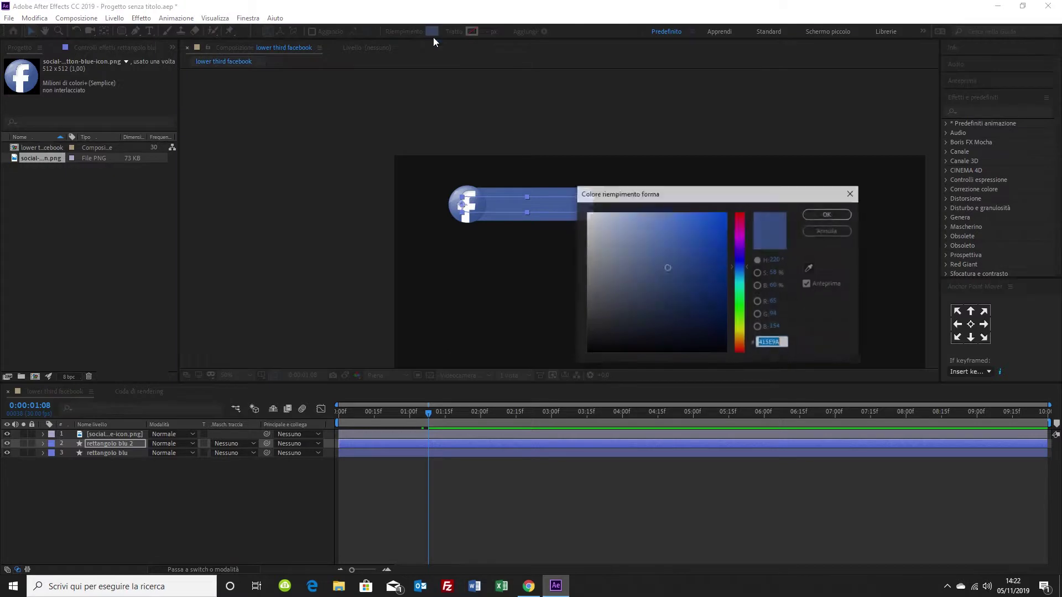
click(809, 268)
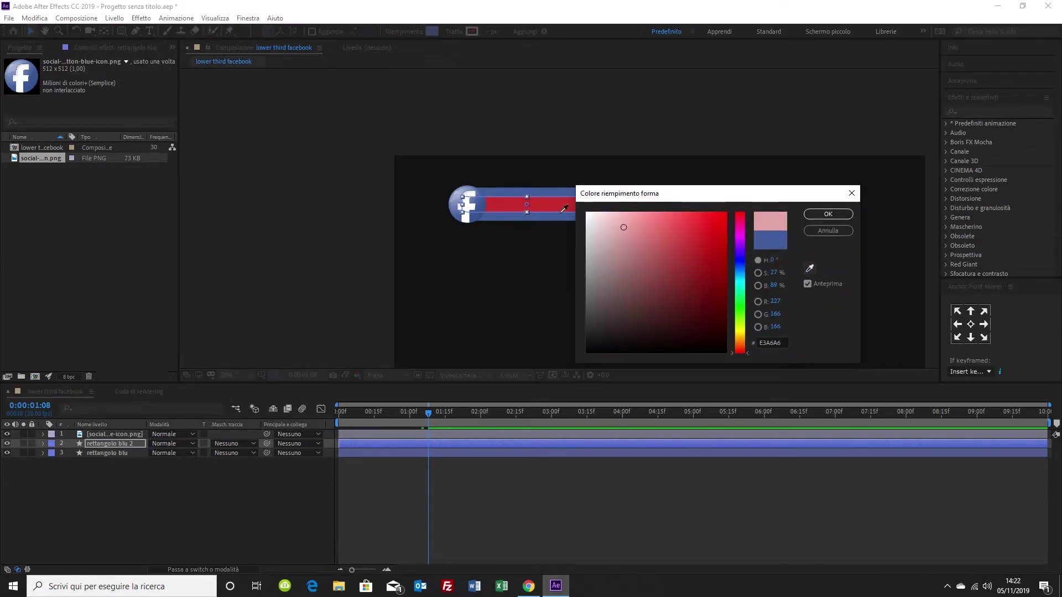
click(461, 192)
click(828, 214)
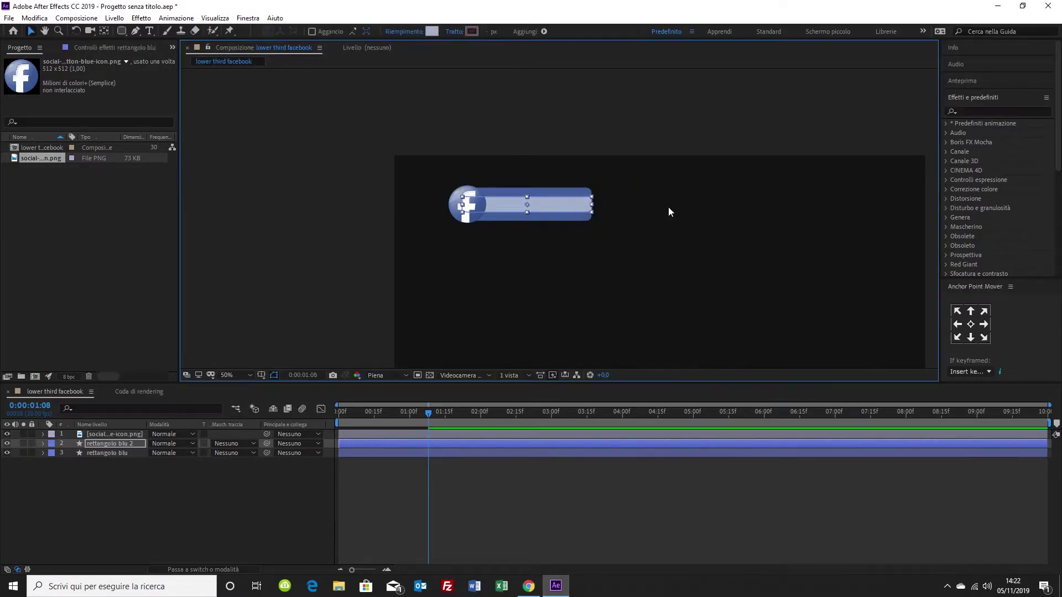
- Move the light blue rectangle straight up until its top edge aligns with the blue rectangle's top edge
key(period)
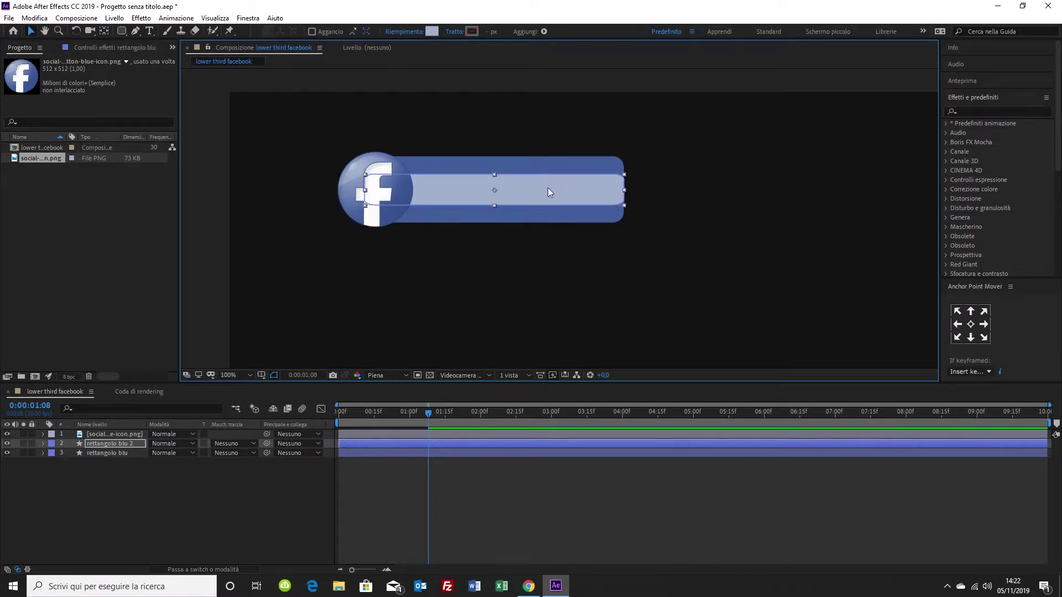
drag(544, 187, 546, 176)
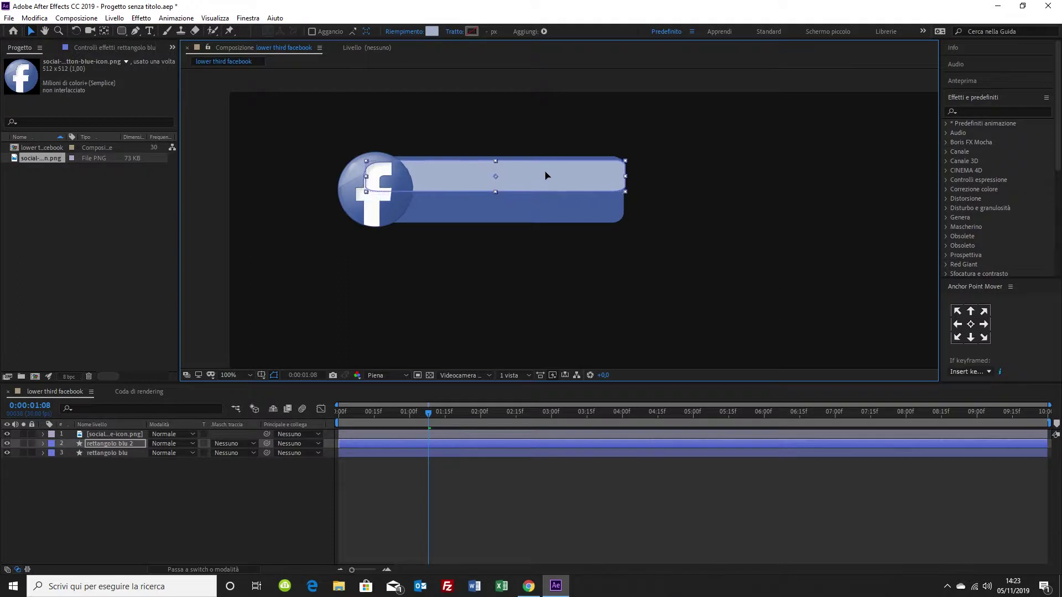
key(ctrl+z)
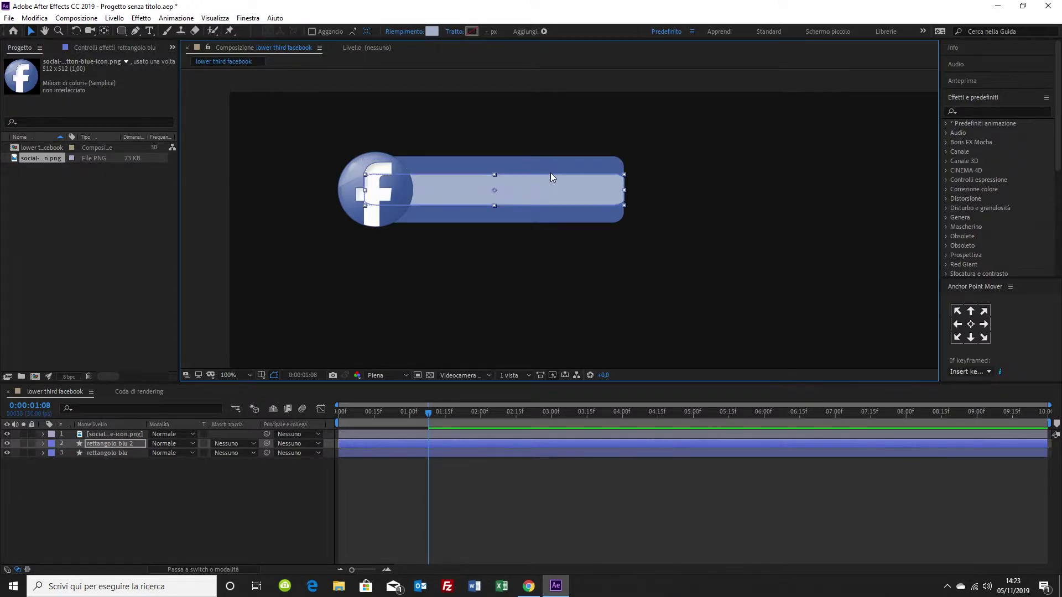
key(Up)
key(Up)
key(Up)
key(Up)
key(Up)
key(Up)
key(Up)
key(Up)
key(Up)
key(Up)
key(Up)
key(Up)
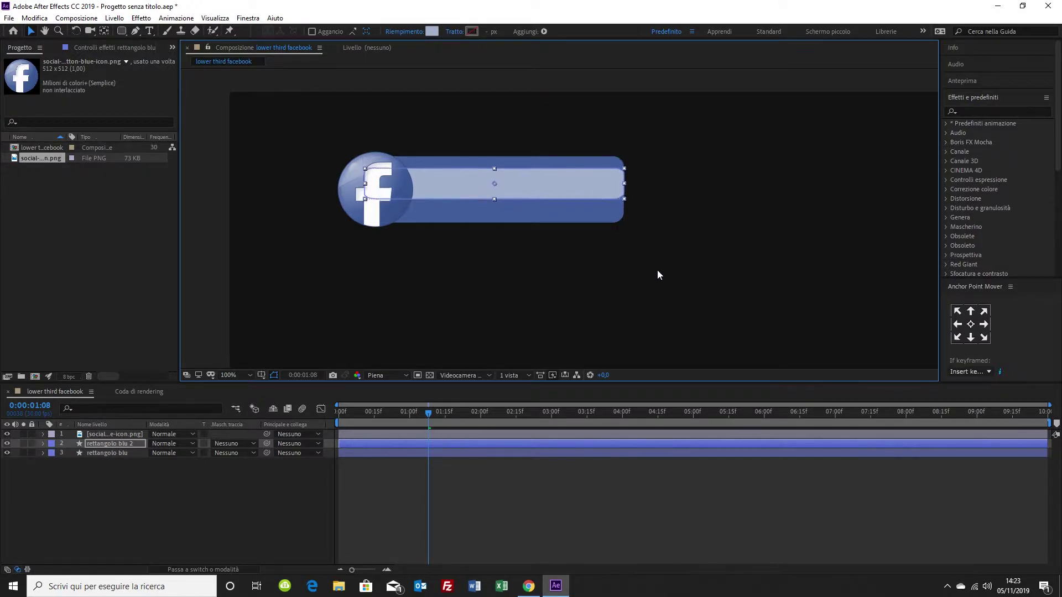
key(Up)
key(Up)
key(Up)
key(Up)
key(Up)
key(Up)
key(Up)
key(Up)
key(Up)
key(Up)
key(Up)
key(Up)
key(Up)
key(Up)
key(Up)
key(Up)
key(Up)
key(Up)
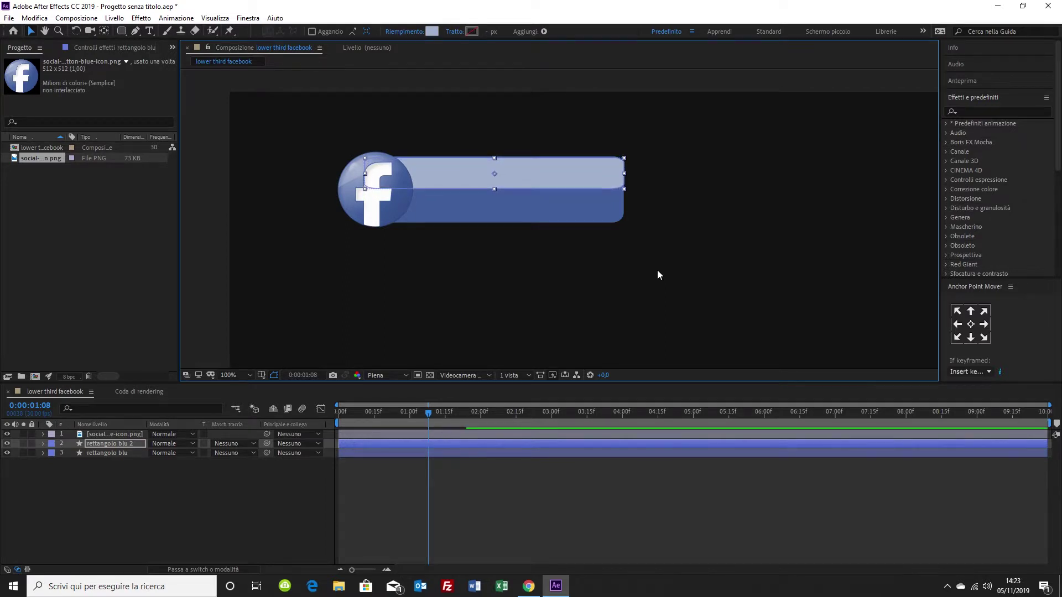
key(Up)
key(Up)
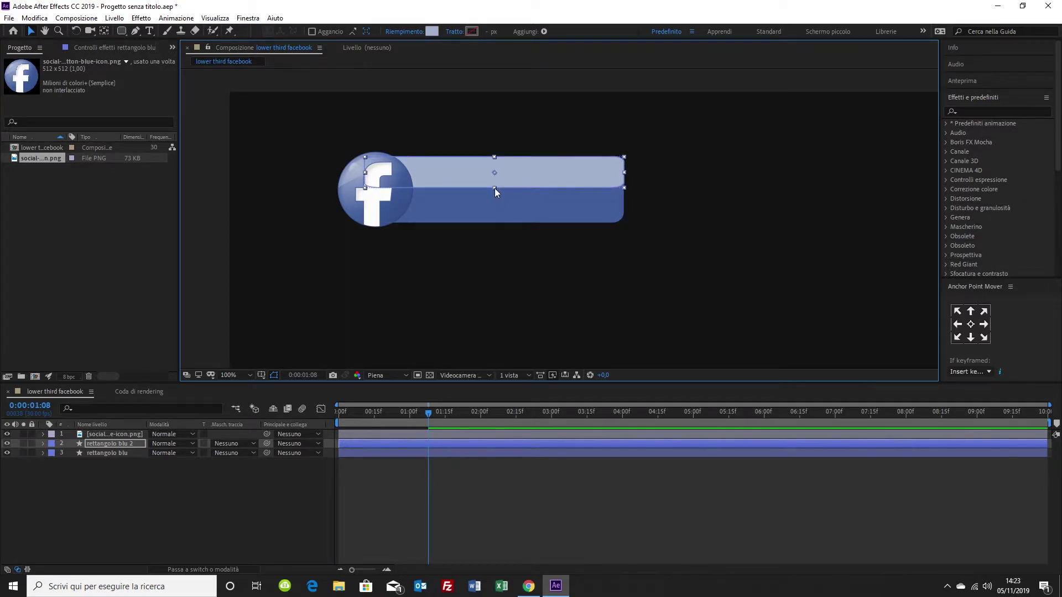
- Make the light blue rectangle slightly taller, covering just over half the blue one, and realign their top edges
drag(495, 188, 494, 191)
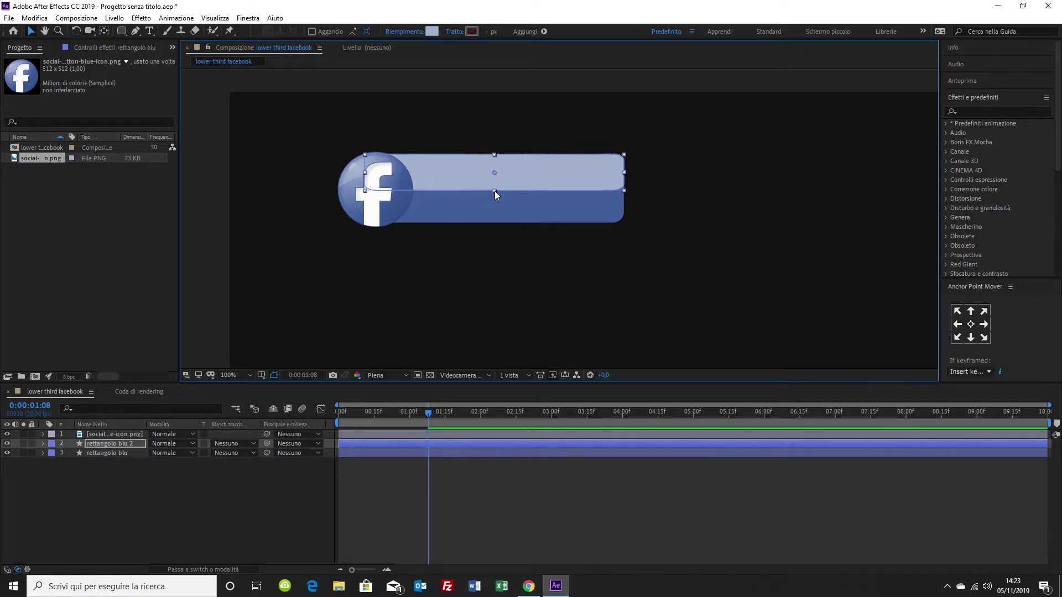
key(Down)
key(Down)
key(Down)
key(Down)
key(Down)
key(Down)
key(Down)
key(Down)
key(Down)
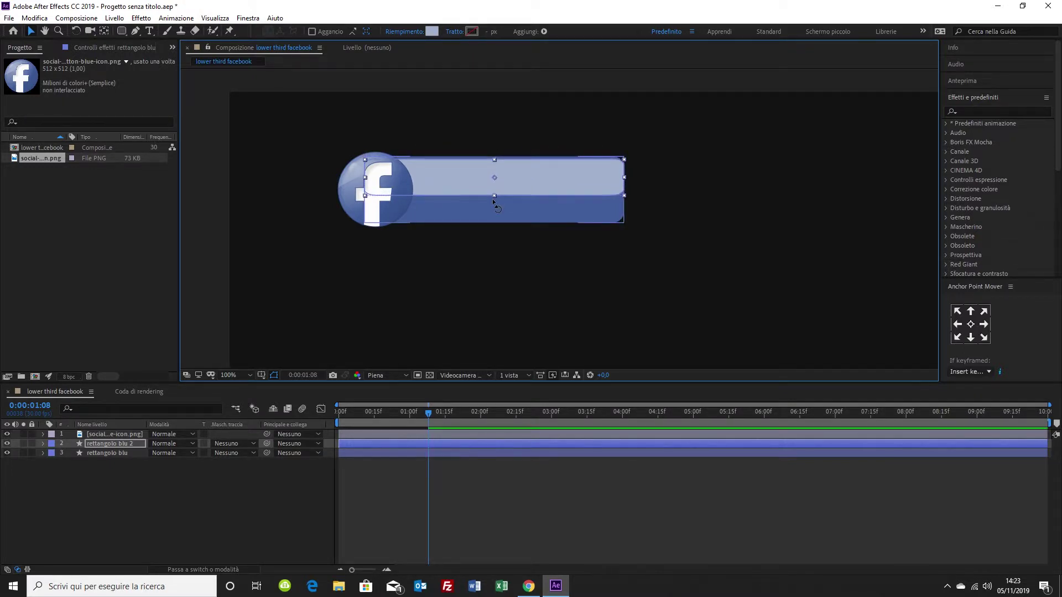
key(Up)
key(Up)
key(Up)
key(Up)
key(Up)
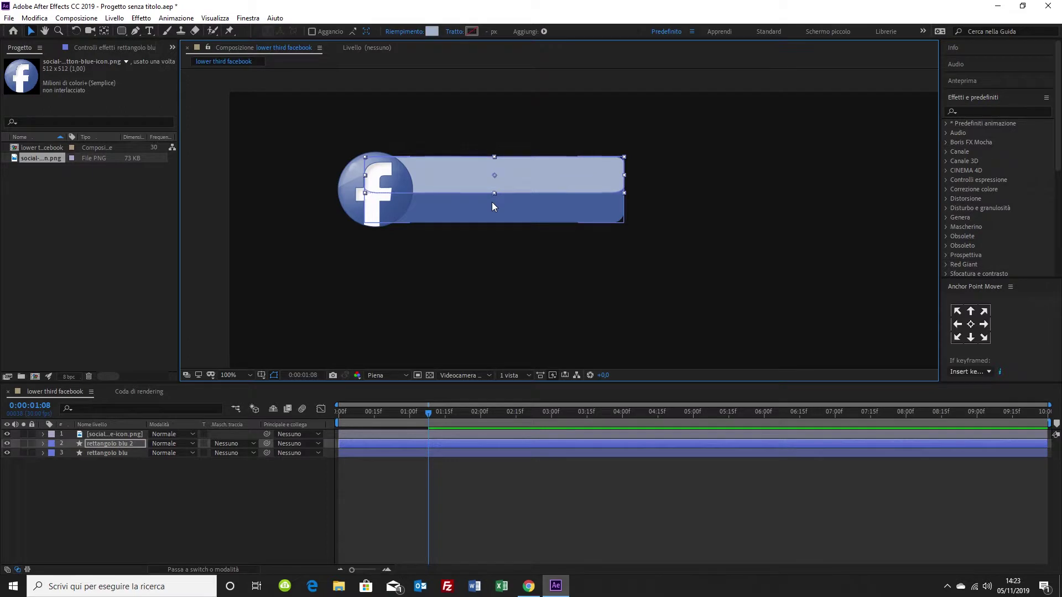
click(491, 278)
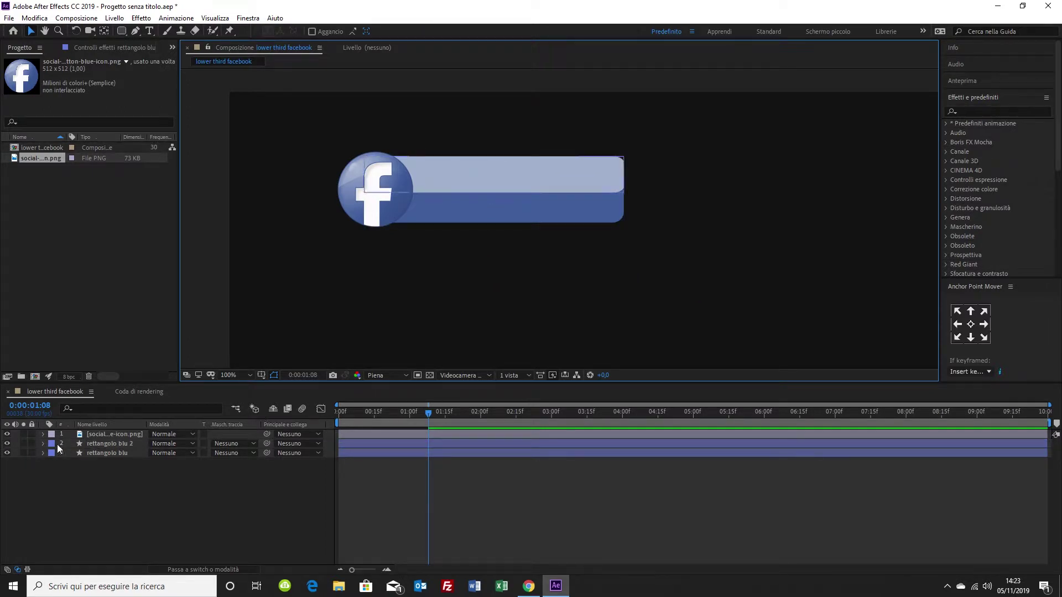
- Rename the "rettangolo blu 2" layer as "rettangolo blu chiaro"
right_click(111, 443)
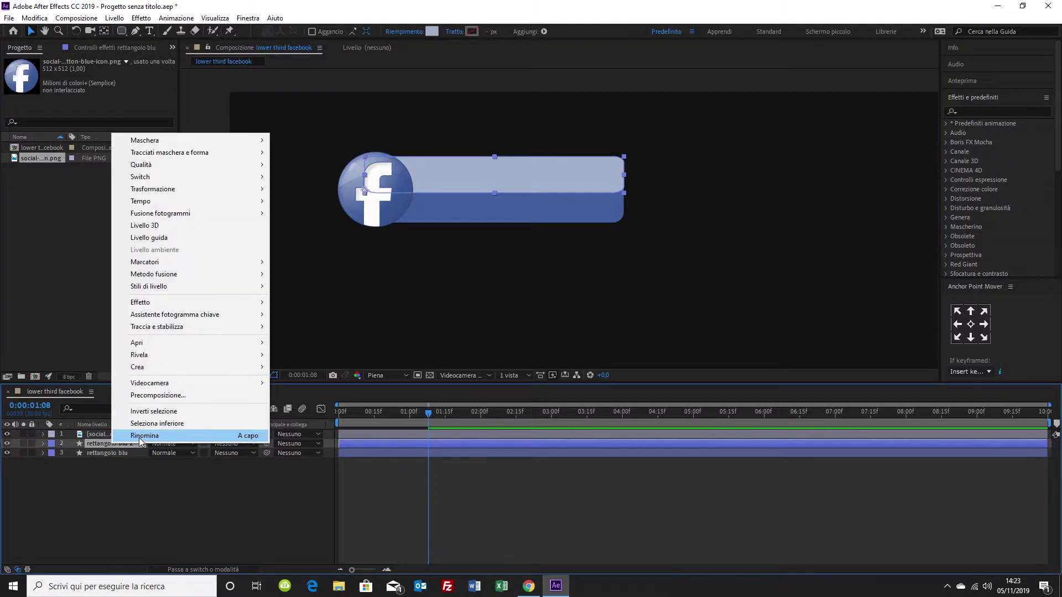
click(141, 436)
text(re)
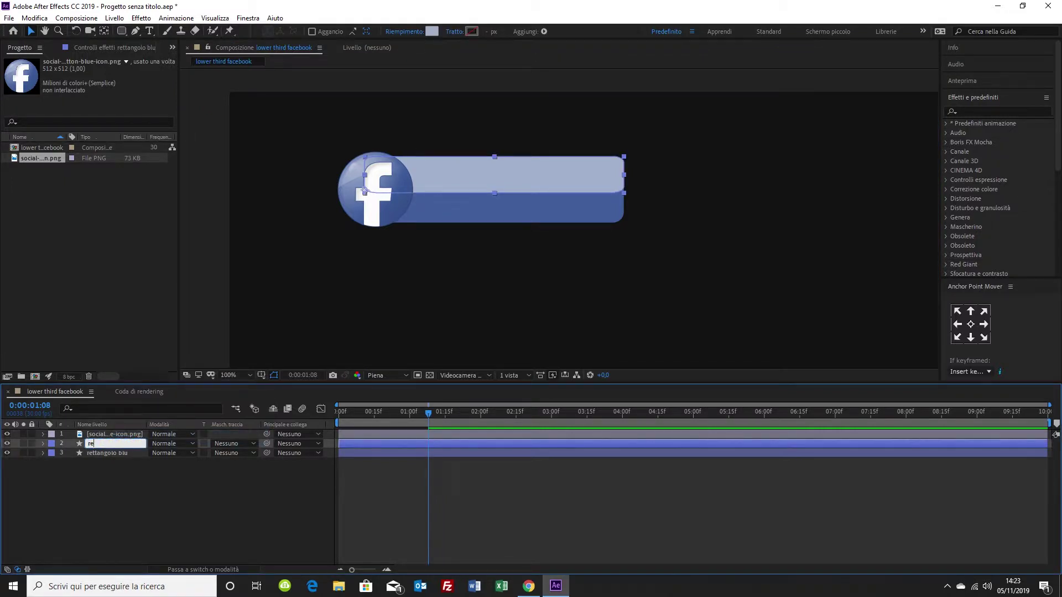
text(ttangolo blu chiaro)
key(Return)
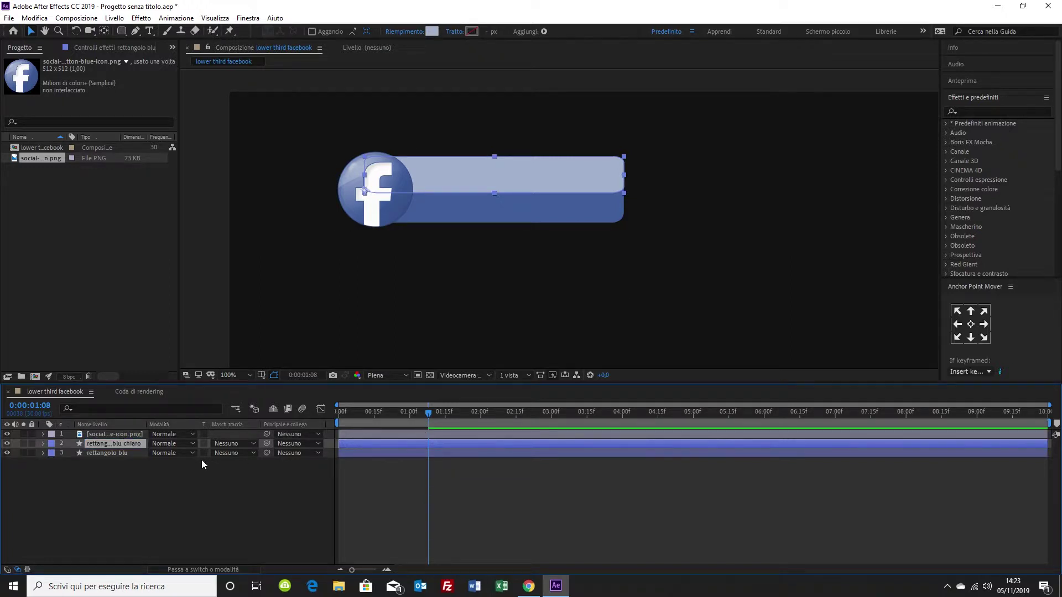
- Reveal the keyframed Scale property of the light blue rectangle layer
key(u)
key(u)
key(u)
key(u)
key(u)
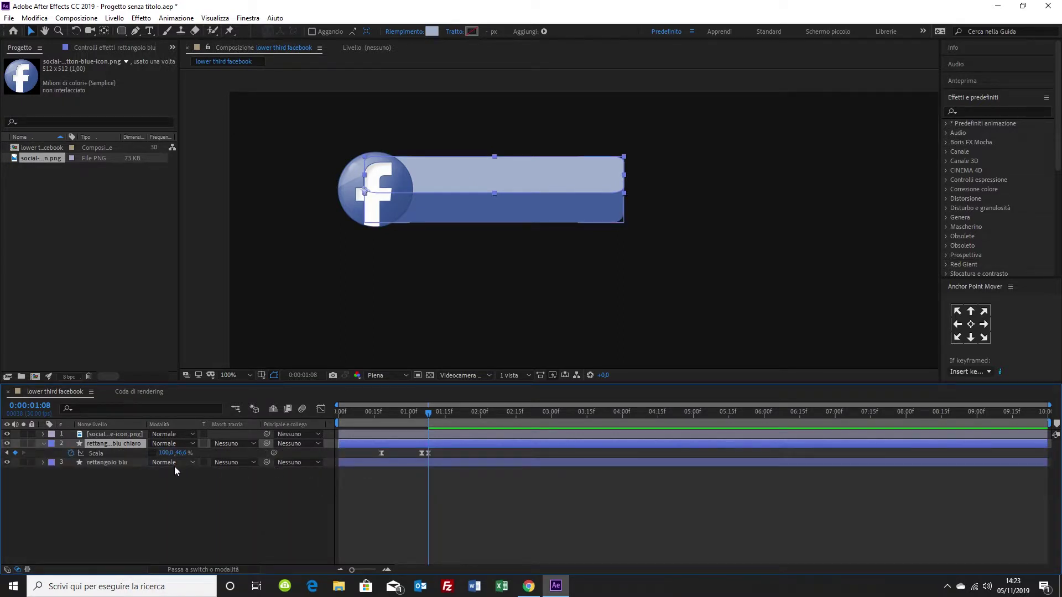
- Show the keyframed properties of all layers and delete every Scale keyframe of the light blue rectangle
key(u)
key(ctrl+a)
key(u)
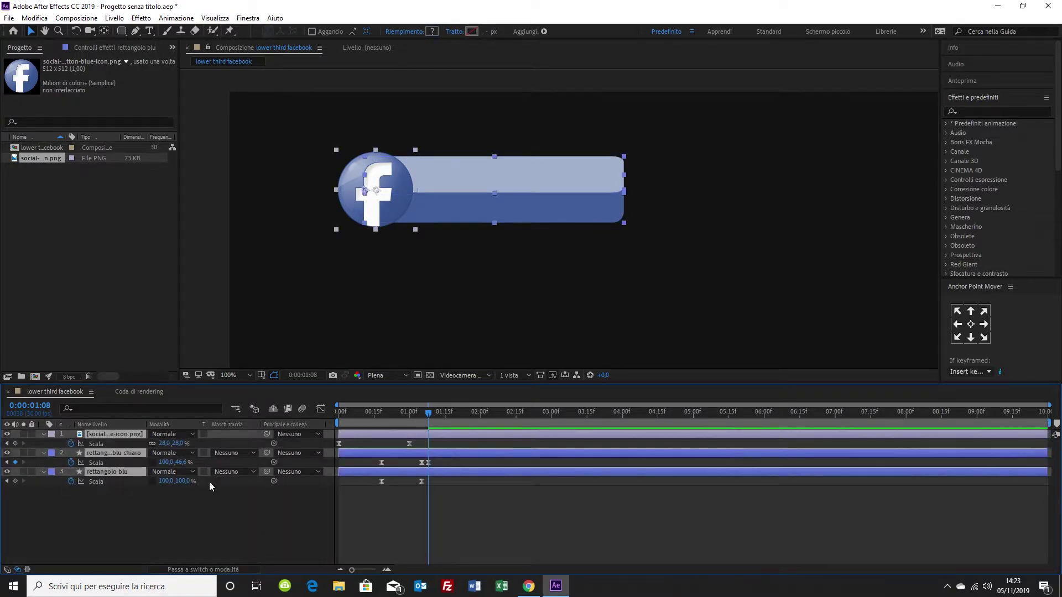
click(459, 502)
mouse_move(427, 412)
mouse_down()
mouse_move(386, 412)
mouse_move(427, 416)
mouse_up()
drag(433, 461, 362, 463)
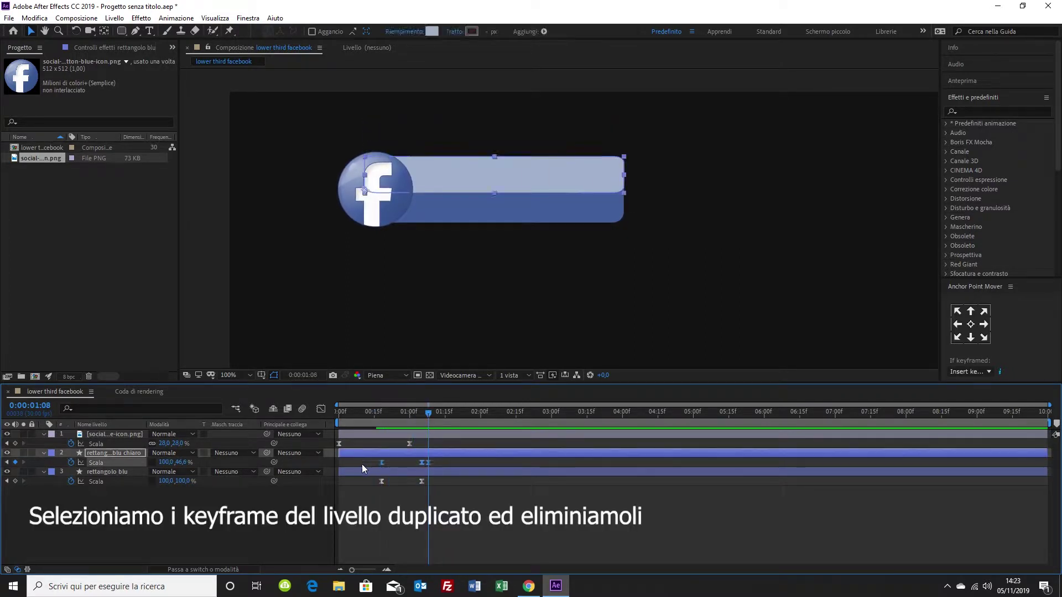
key(Delete)
- Go to 0:00:00:22 and reposition the light blue rectangle's anchor point at the middle of its left edge
drag(429, 414, 391, 427)
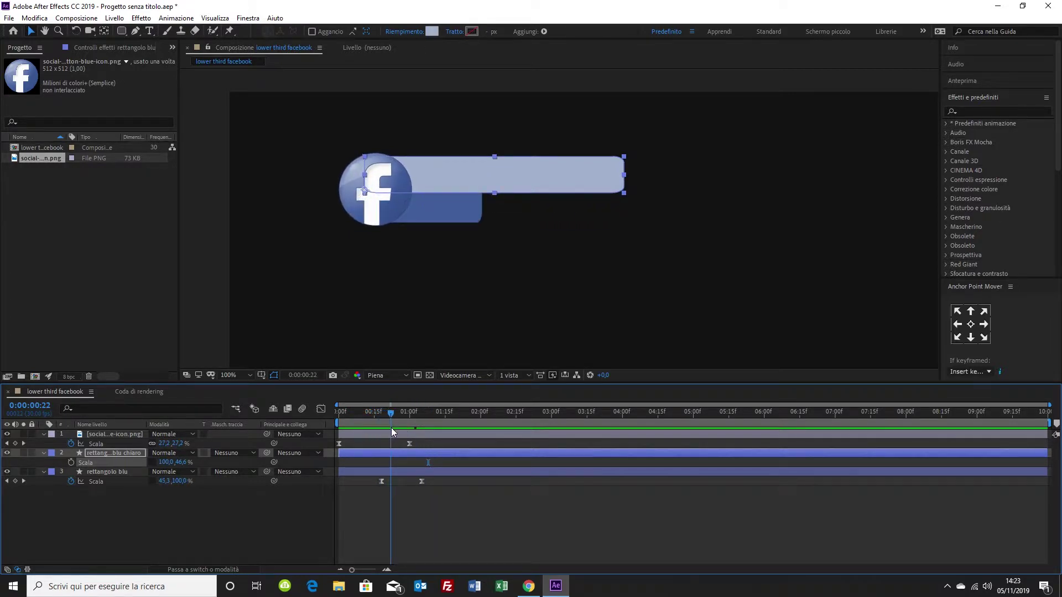
click(390, 435)
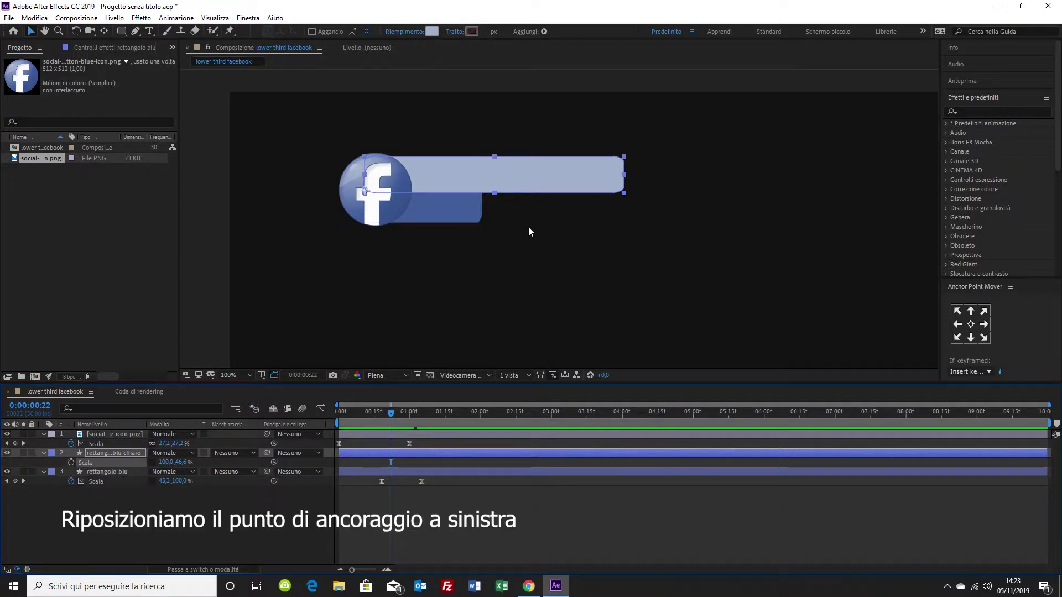
click(104, 31)
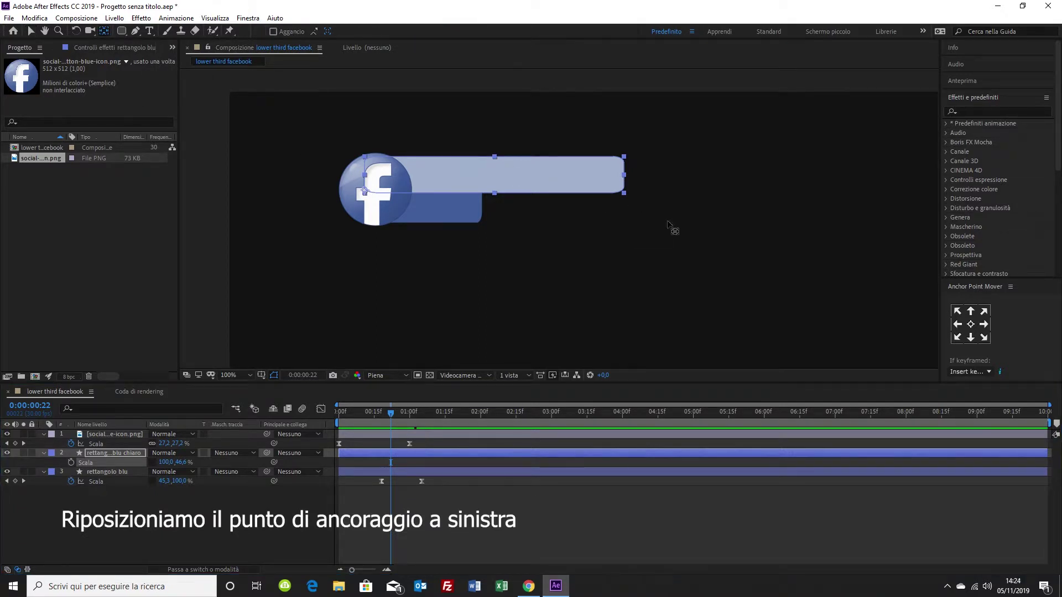
key(comma)
key(period)
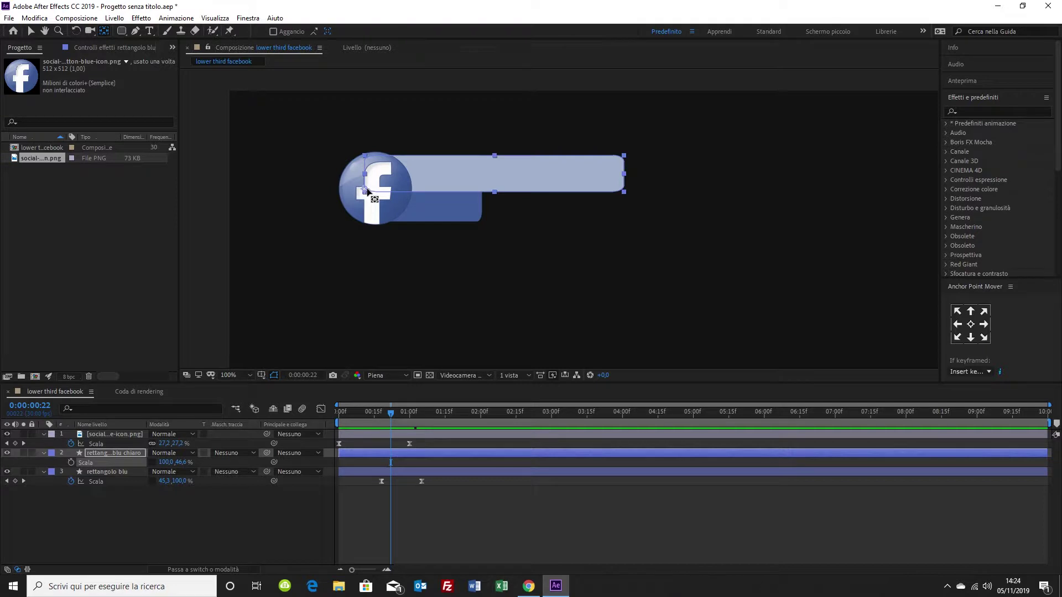
mouse_move(364, 189)
mouse_down()
mouse_move(385, 177)
mouse_move(370, 173)
mouse_up()
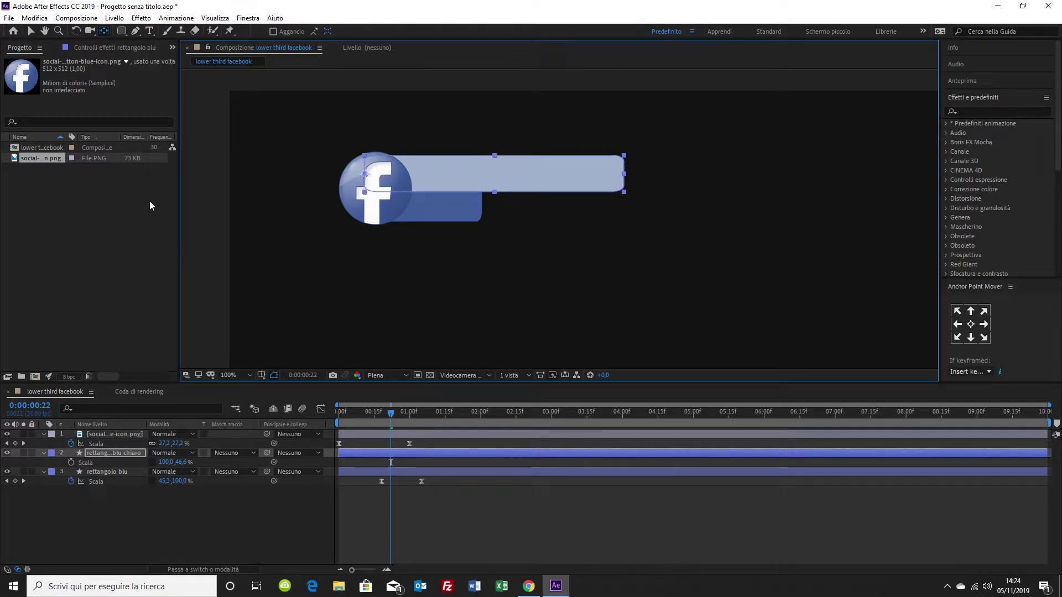
click(31, 31)
click(277, 229)
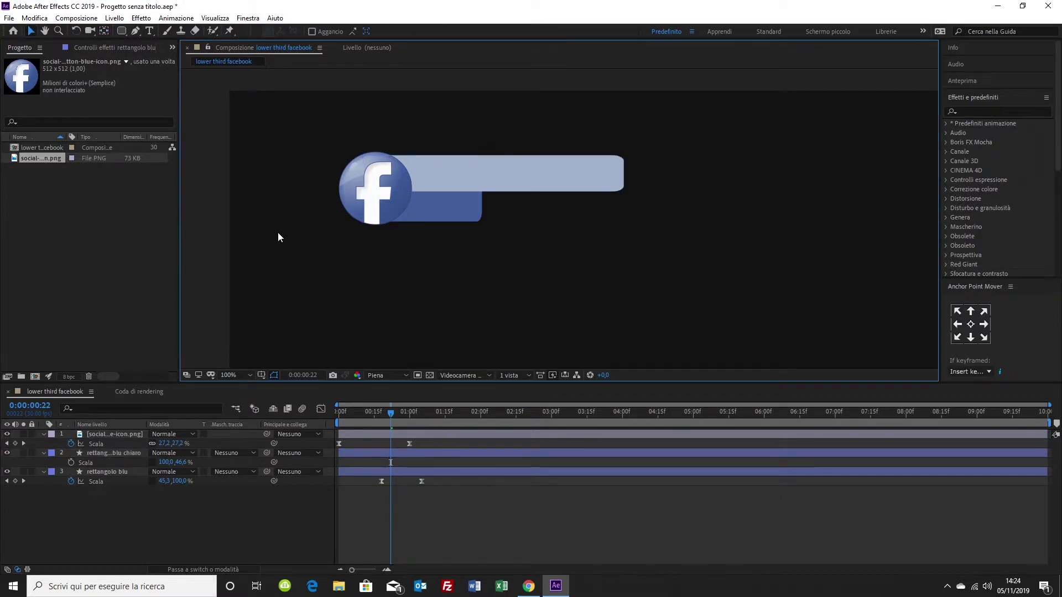
- Keyframe the light blue rectangle's Scale at 0:00:00:22 with a horizontal value of 0%
drag(391, 413, 391, 416)
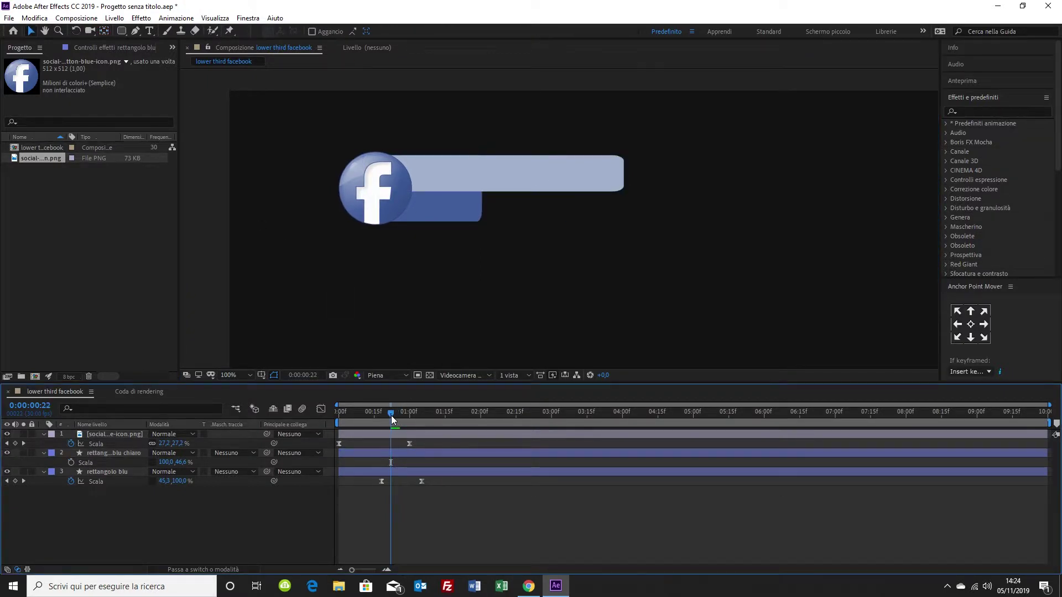
click(71, 463)
click(165, 463)
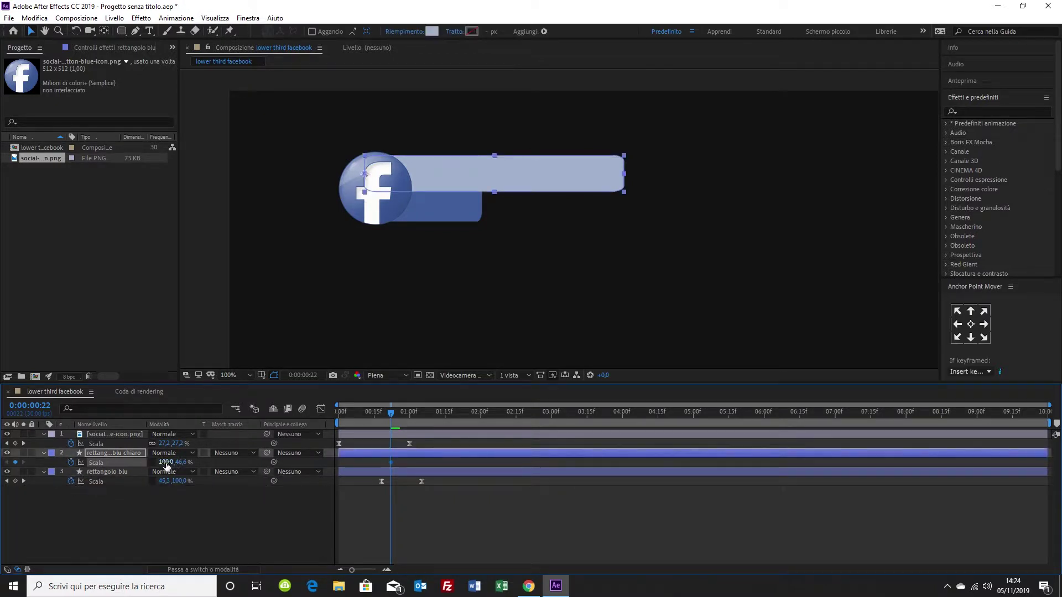
text(0)
- Add a Scale keyframe for the light blue rectangle at 0:00:01:07 with a horizontal value of 100%
drag(392, 412, 426, 414)
drag(161, 481, 163, 484)
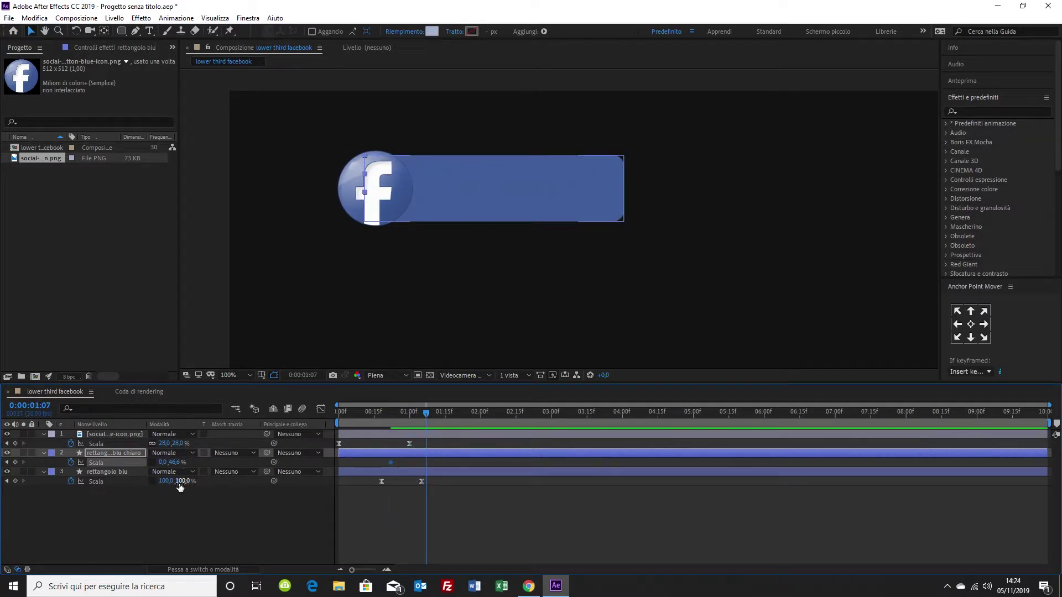
click(163, 463)
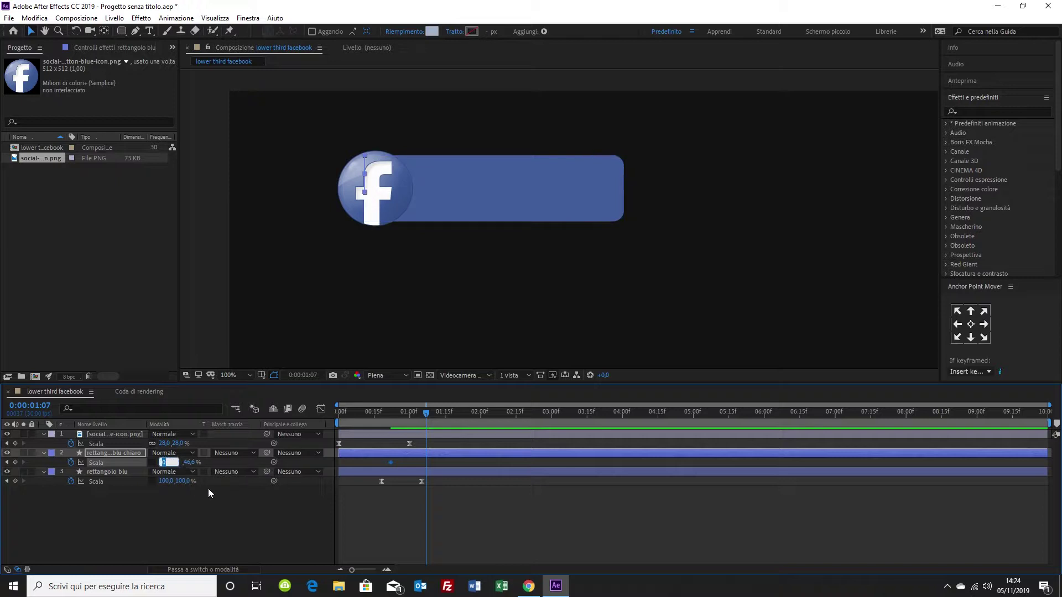
text(100)
key(Return)
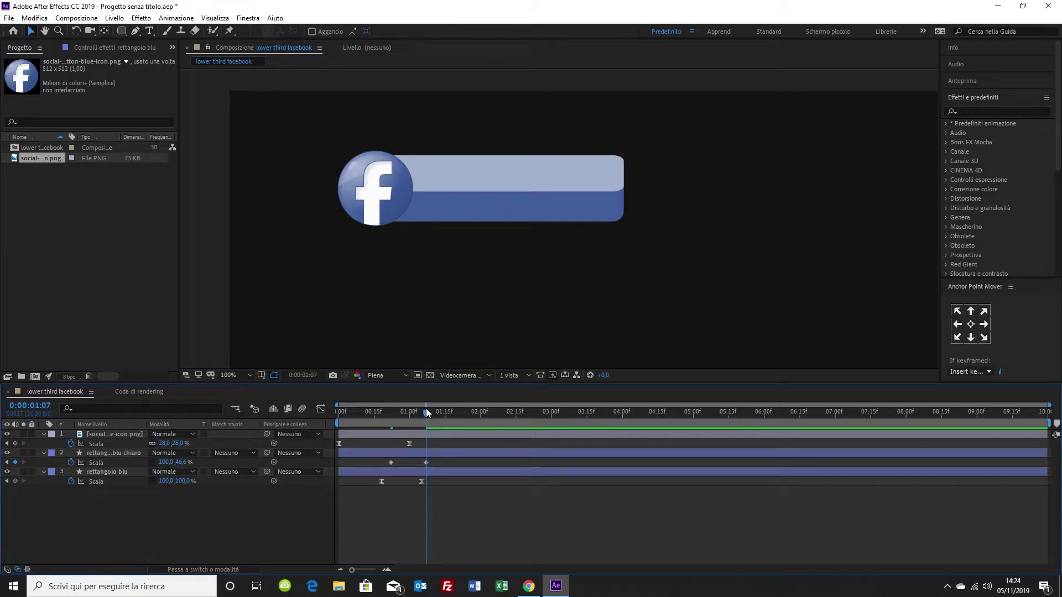
- Preview the animation and apply Easy Ease to both Scale keyframes of the light blue rectangle
key(space)
drag(443, 461, 373, 466)
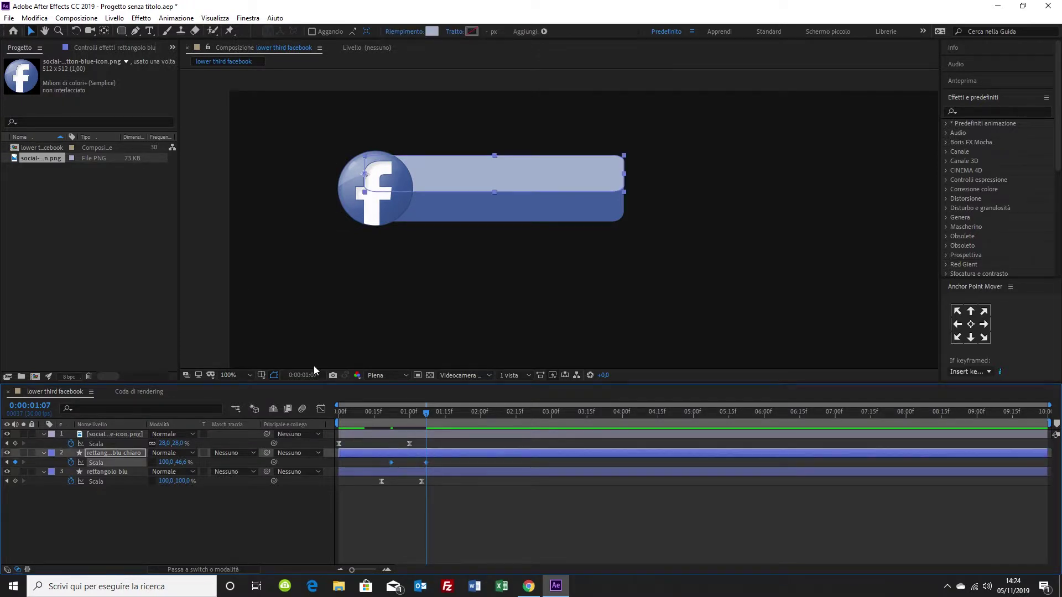
key(F9)
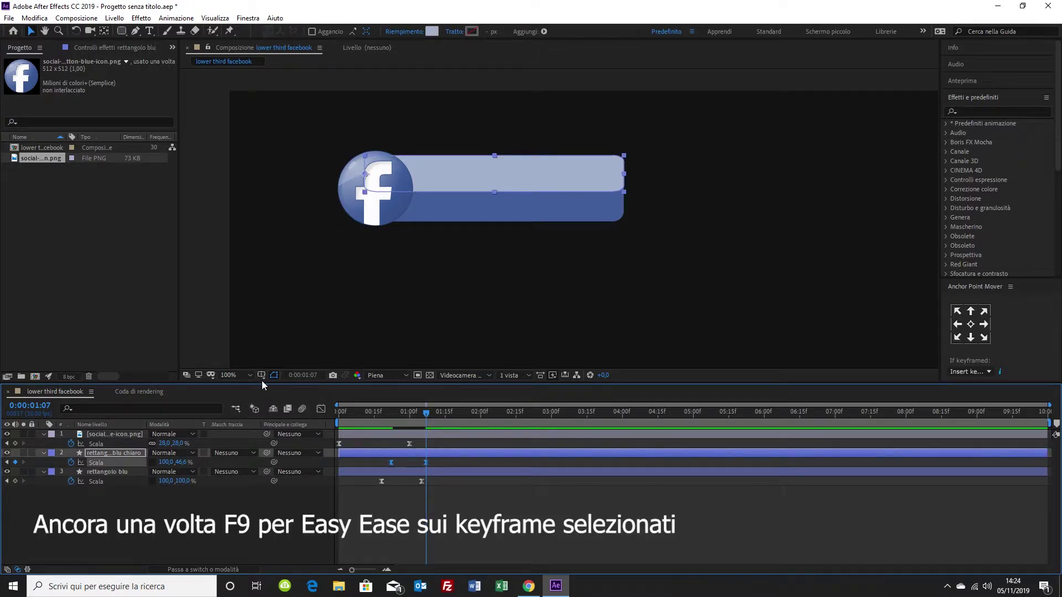
- Reshape the light blue rectangle's Scale speed curve to peak early with a long ease-out, and preview the animation
click(322, 409)
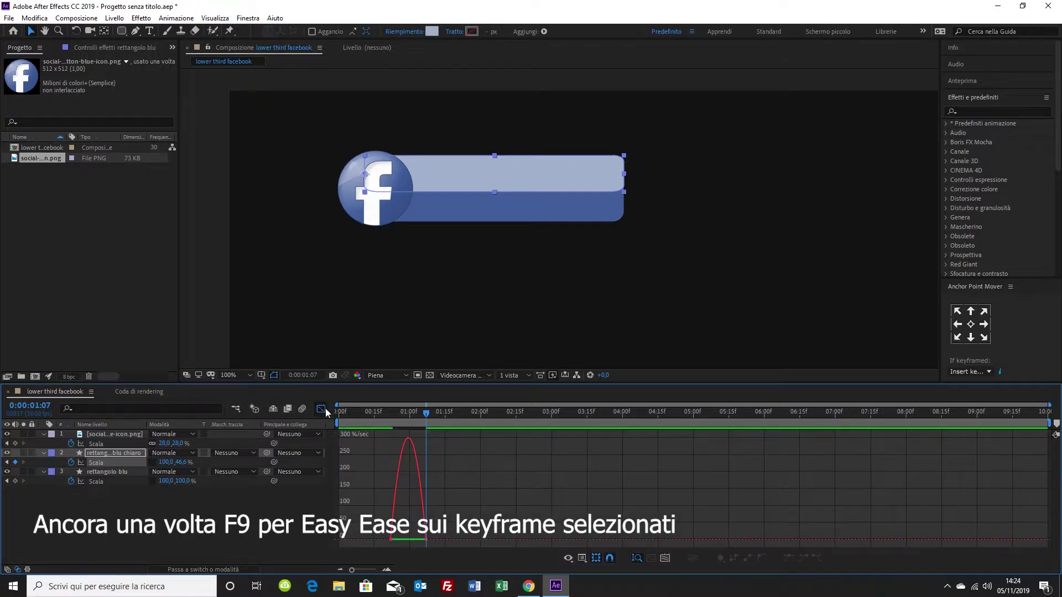
mouse_move(424, 550)
mouse_down()
mouse_move(399, 541)
mouse_move(408, 539)
mouse_up()
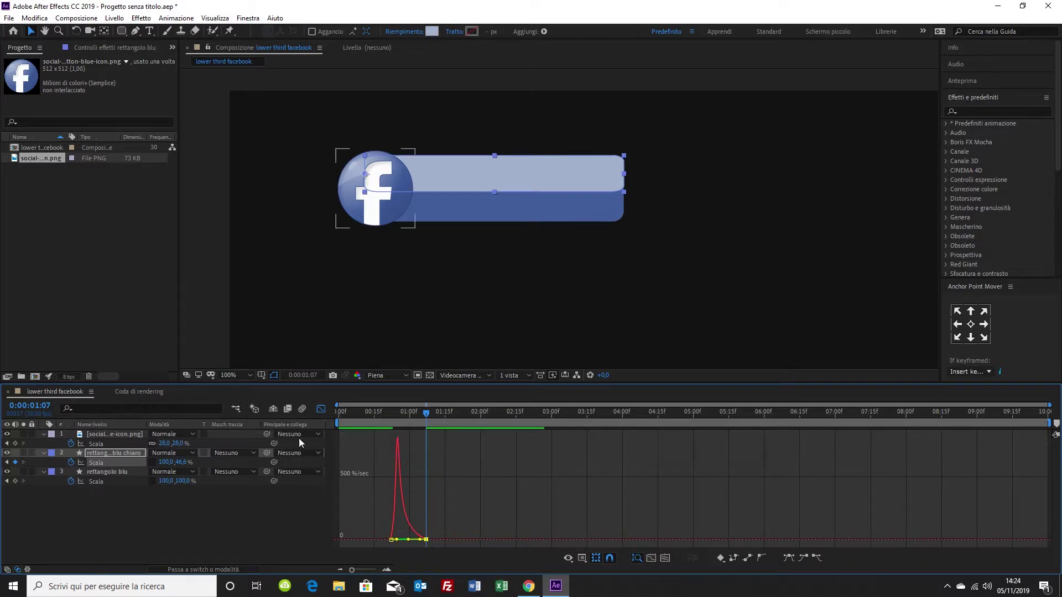
click(321, 409)
click(207, 271)
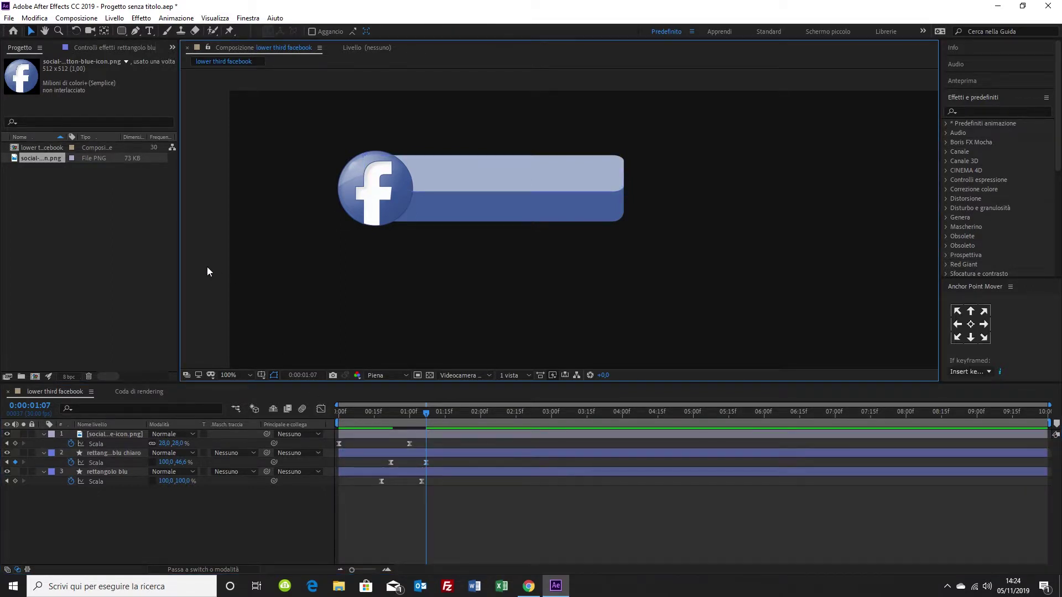
key(space)
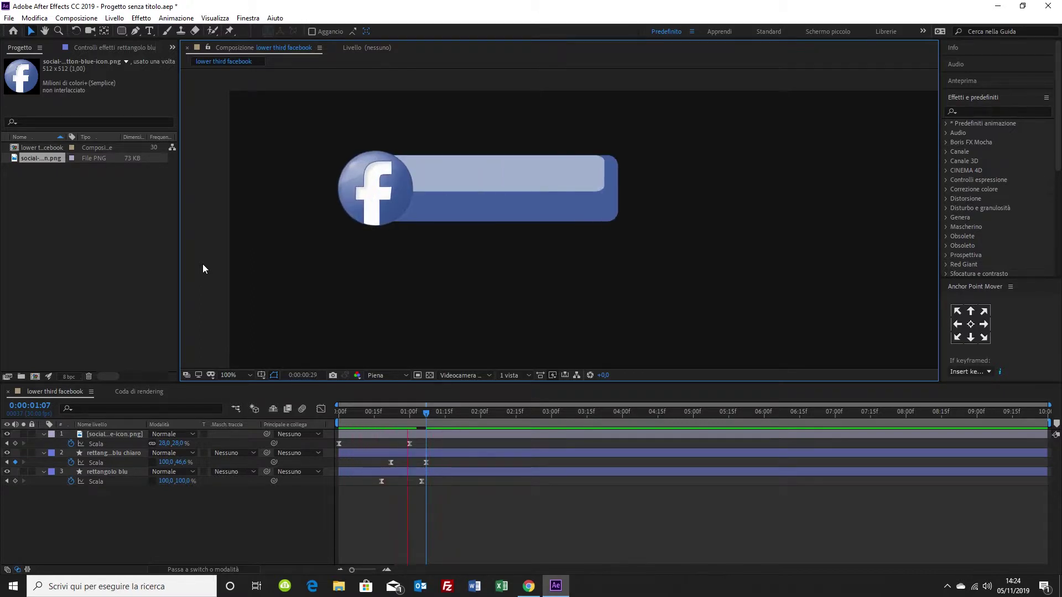
- Move the light blue rectangle's second Scale keyframe to 0:00:01:11 and preview the slower extension
click(424, 449)
drag(426, 463, 433, 463)
key(space)
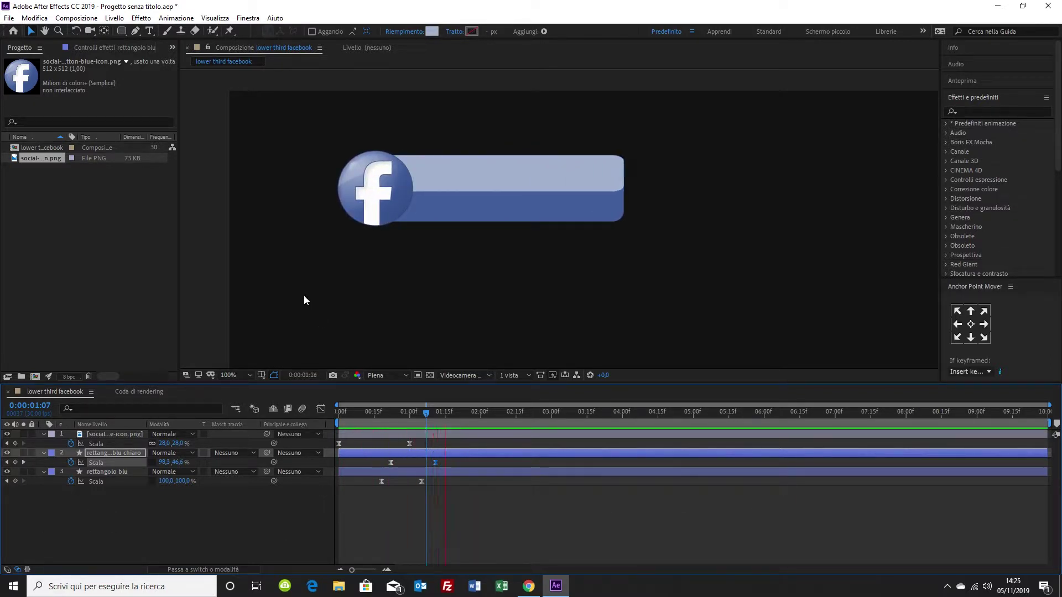
key(space)
click(470, 315)
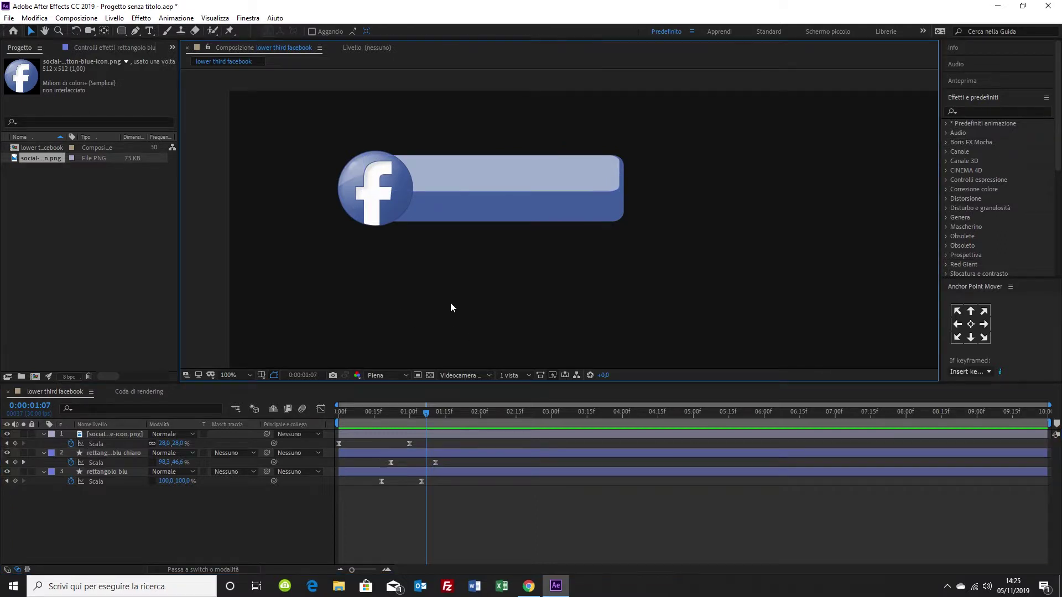
- Go to 0:00:01:11 and add the text "iscriviti" over the light blue rectangle
drag(425, 415, 436, 413)
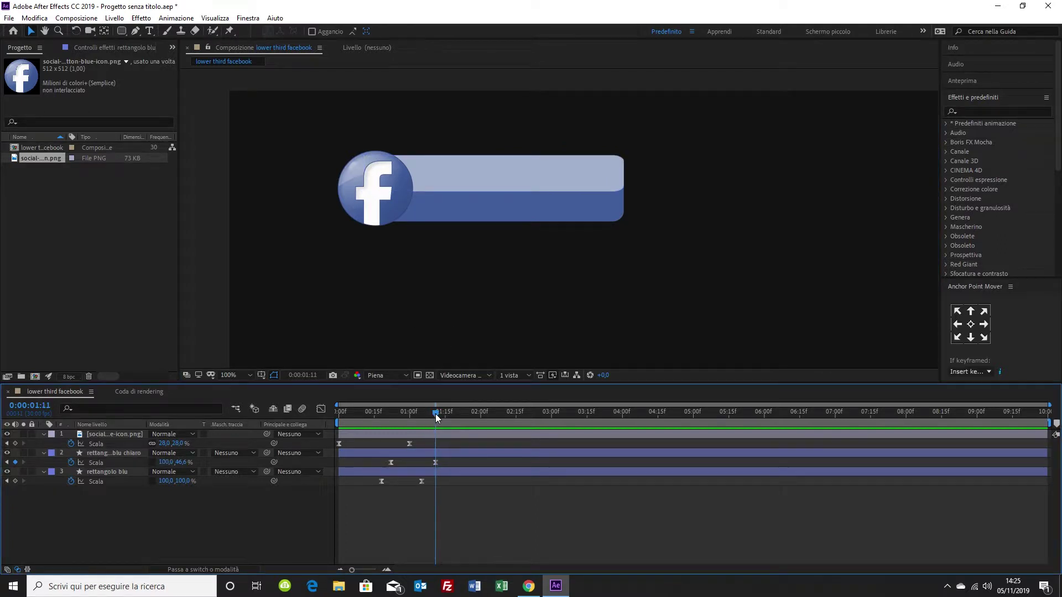
click(148, 32)
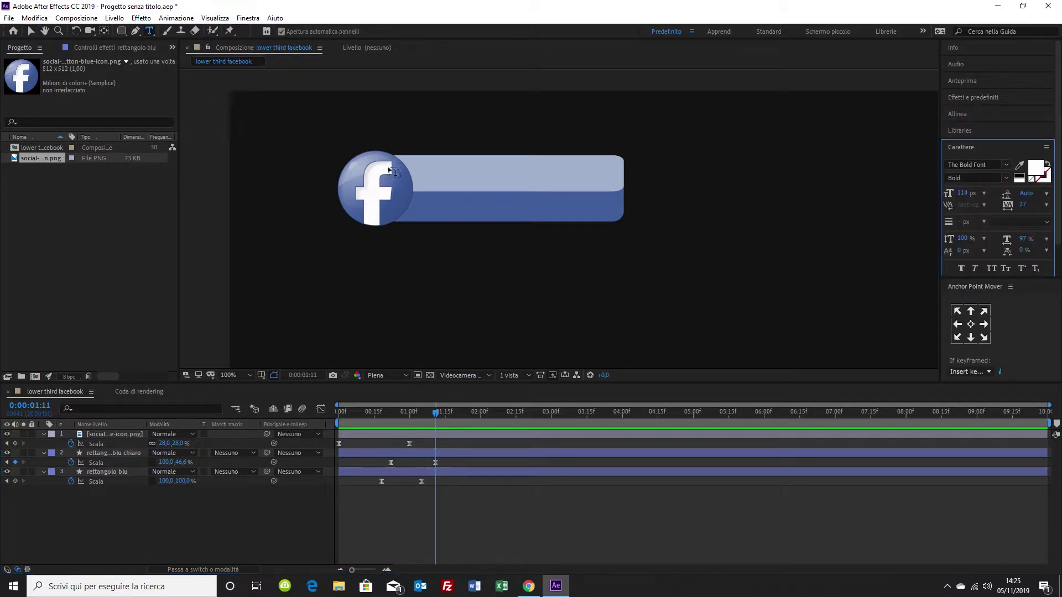
click(436, 181)
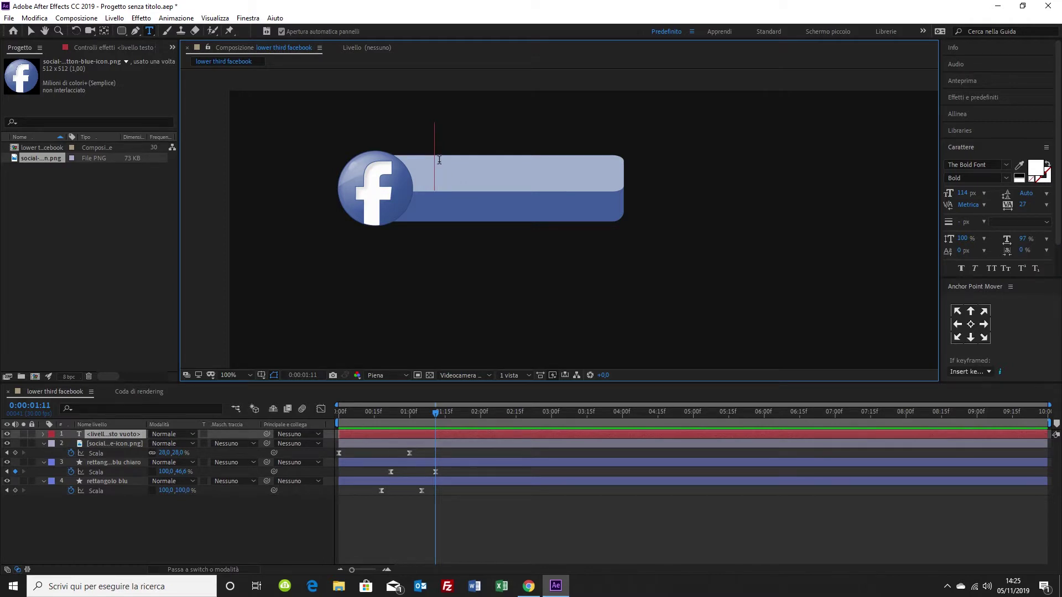
text(iscrivi)
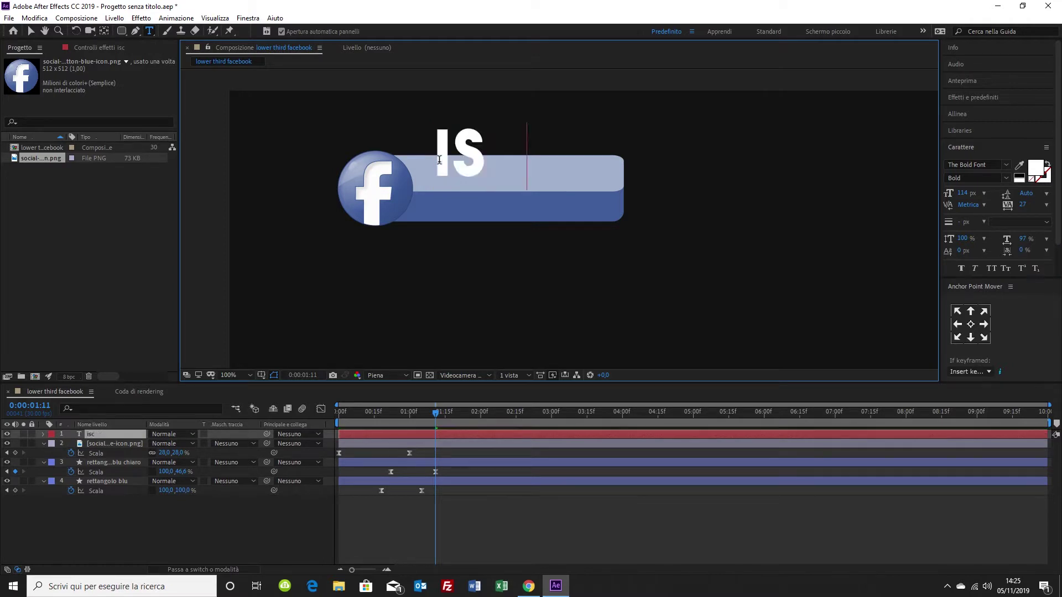
text(ti)
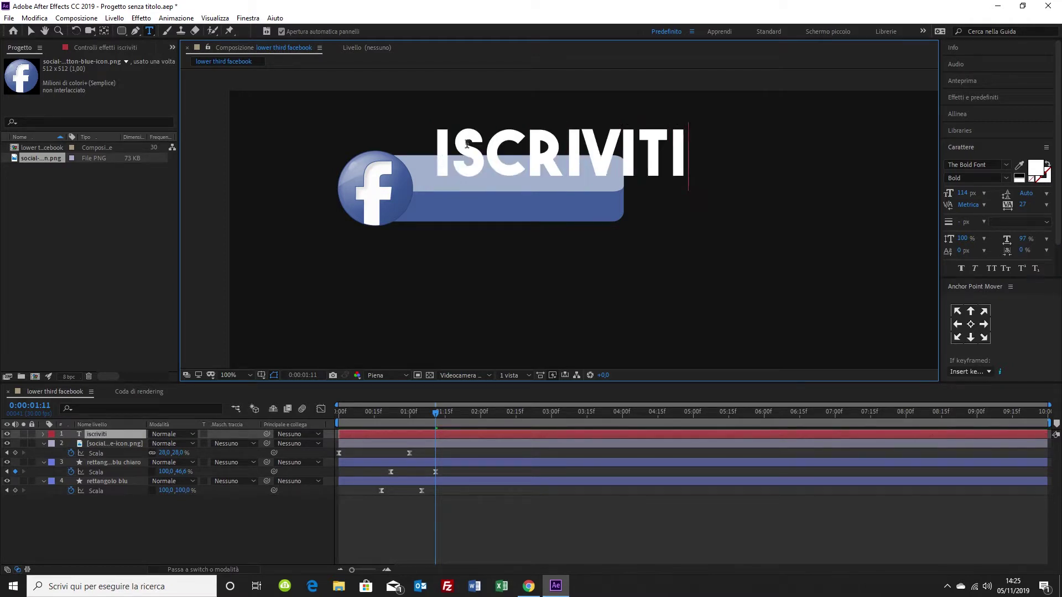
- Set the font size of the "iscriviti" text to 64 px
click(577, 159)
double_click(577, 159)
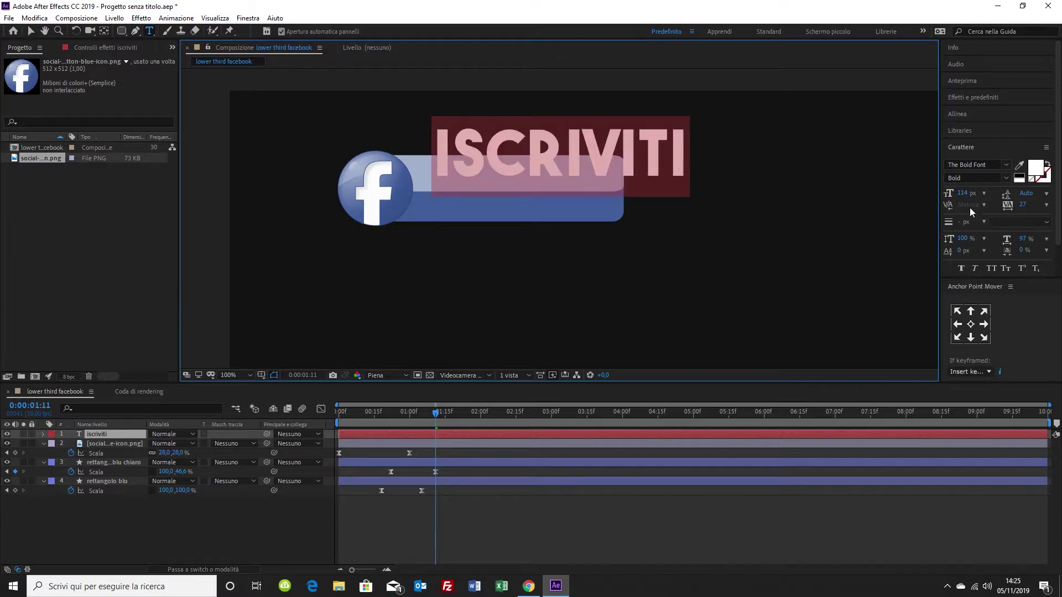
drag(963, 193, 934, 195)
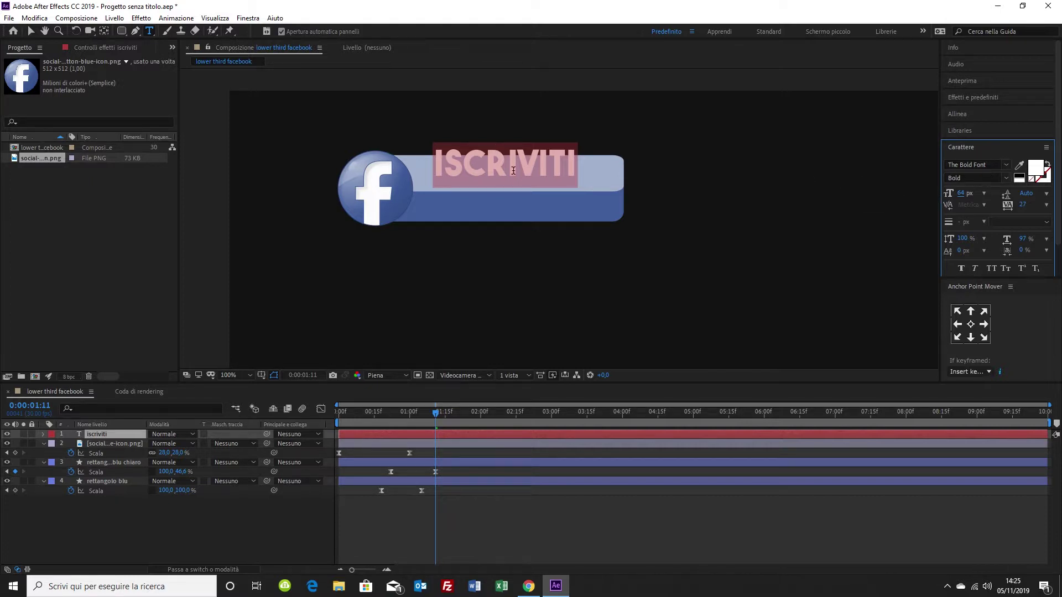
- Position the "iscriviti" text inside the light blue rectangle and center its anchor point
click(31, 32)
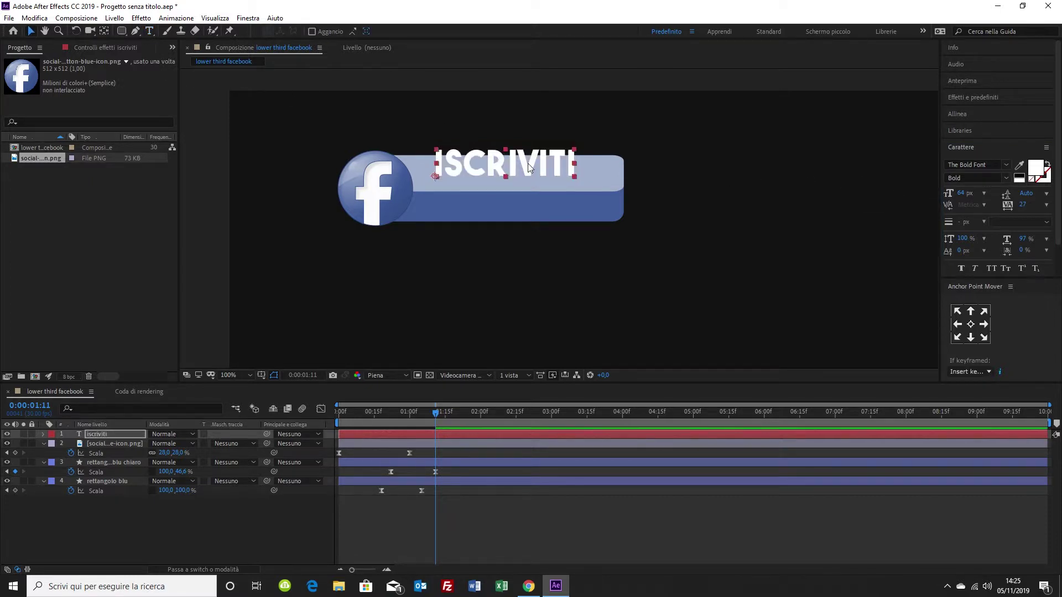
drag(530, 167, 534, 180)
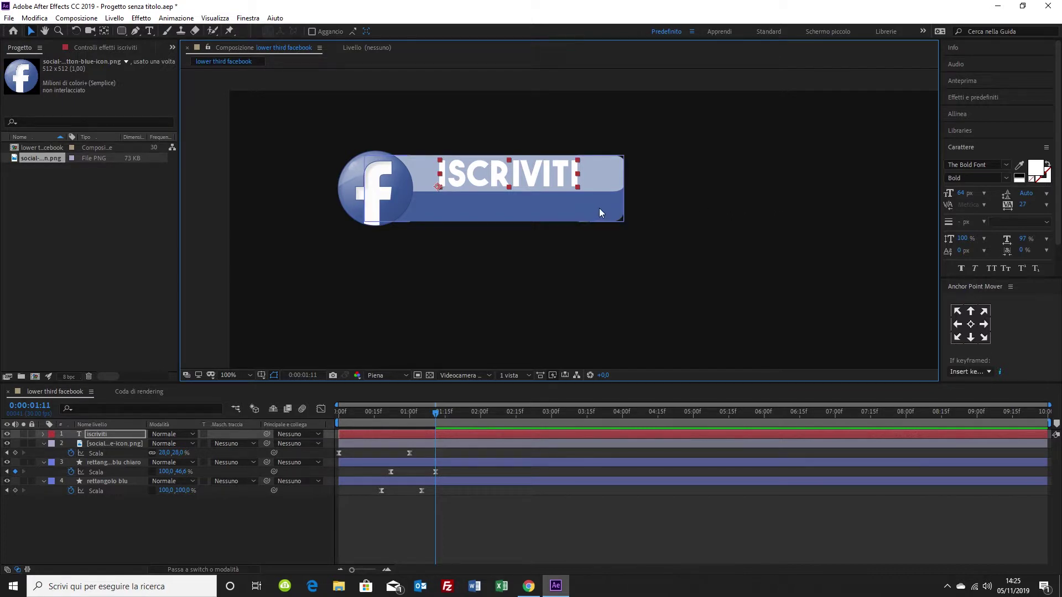
click(971, 325)
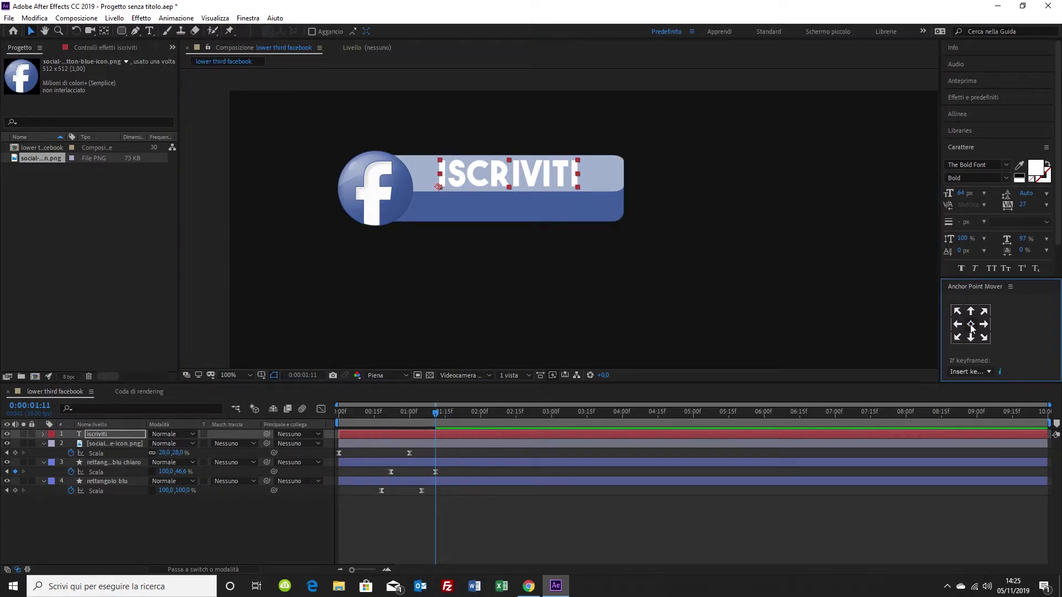
- Add the text "al nostro canale" over the lower blue area and set its font size to 42 px
click(148, 32)
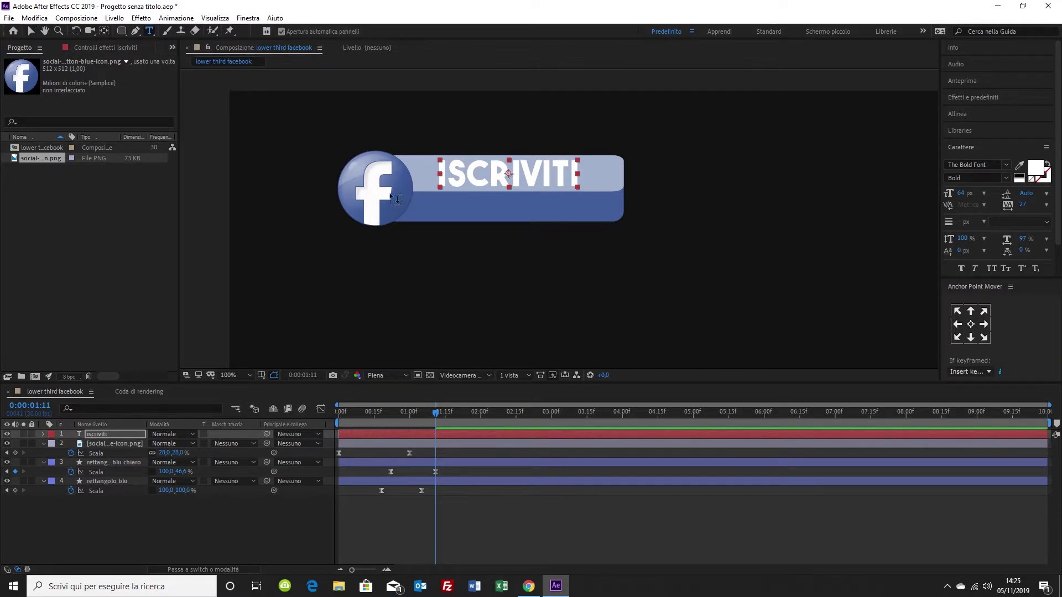
click(432, 211)
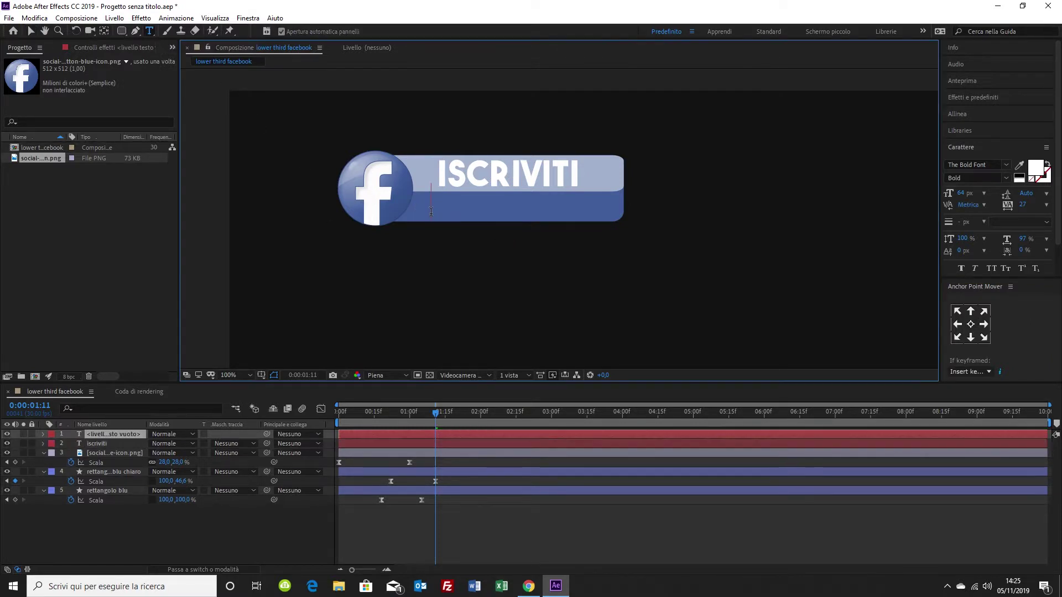
text(al nostro canale)
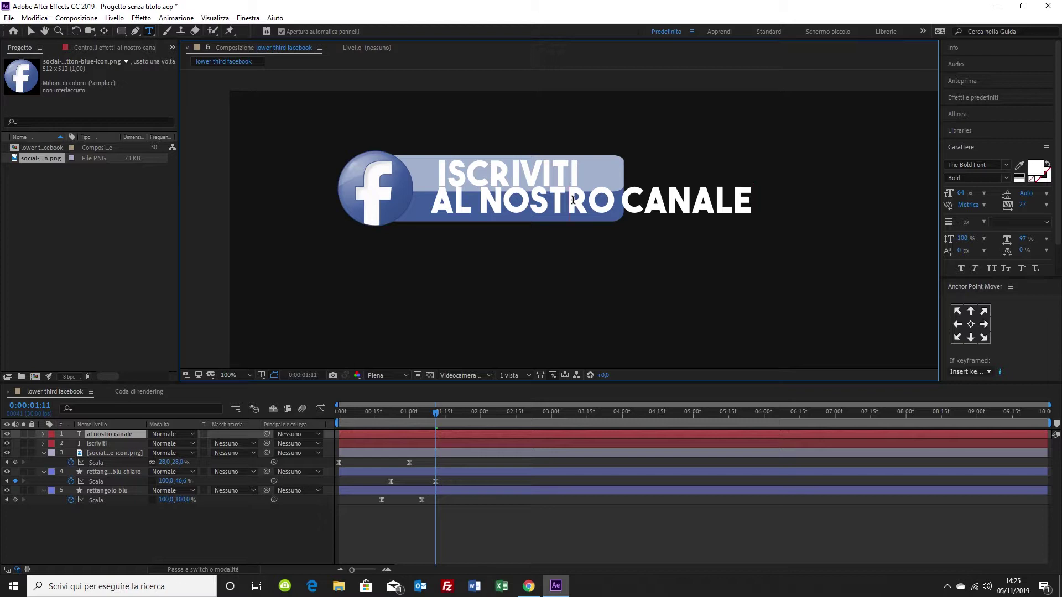
key(ctrl+a)
drag(960, 194, 948, 193)
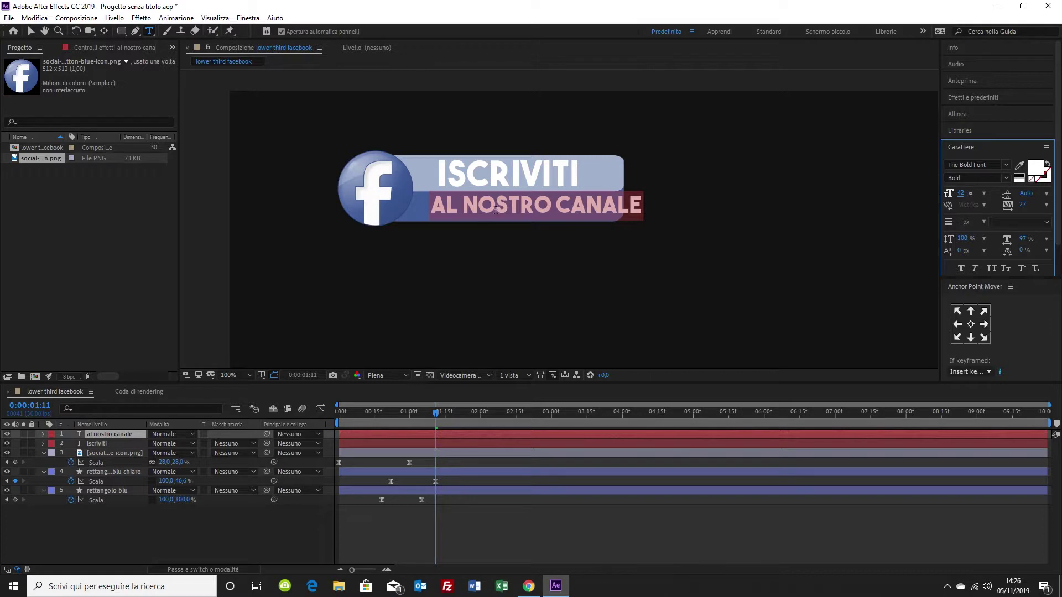
- Fit the "al nostro canale" text inside the lower blue area at a 37 px font size and center its anchor point
click(31, 31)
drag(480, 208, 462, 210)
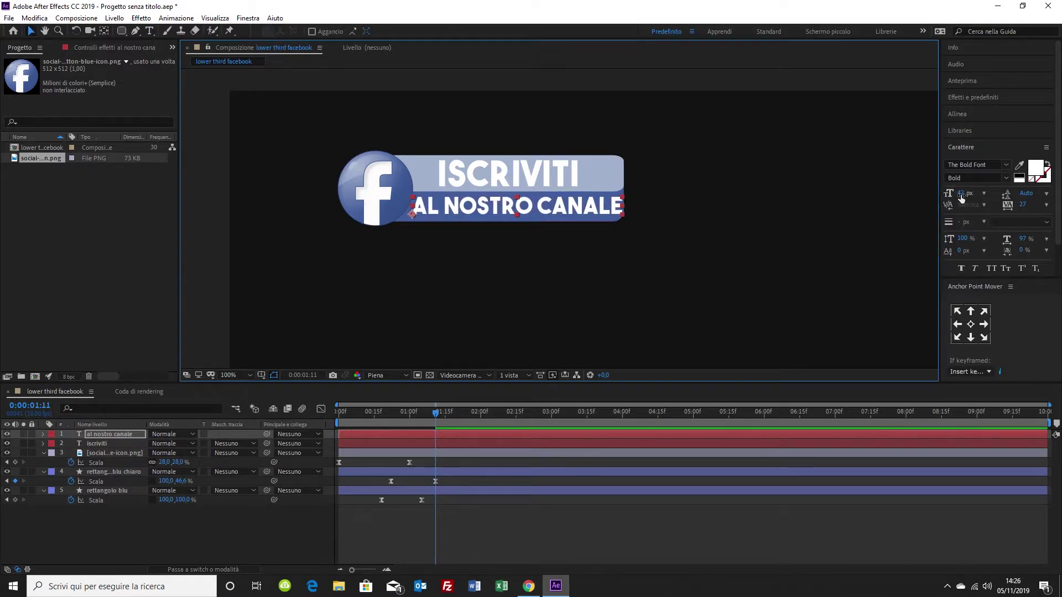
drag(960, 195, 958, 195)
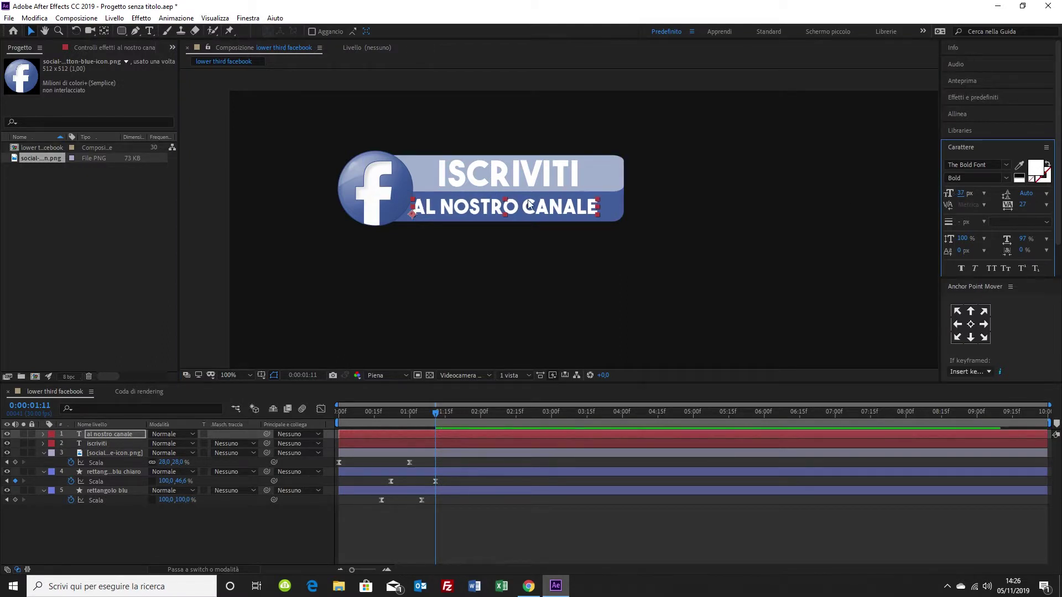
drag(544, 209, 553, 208)
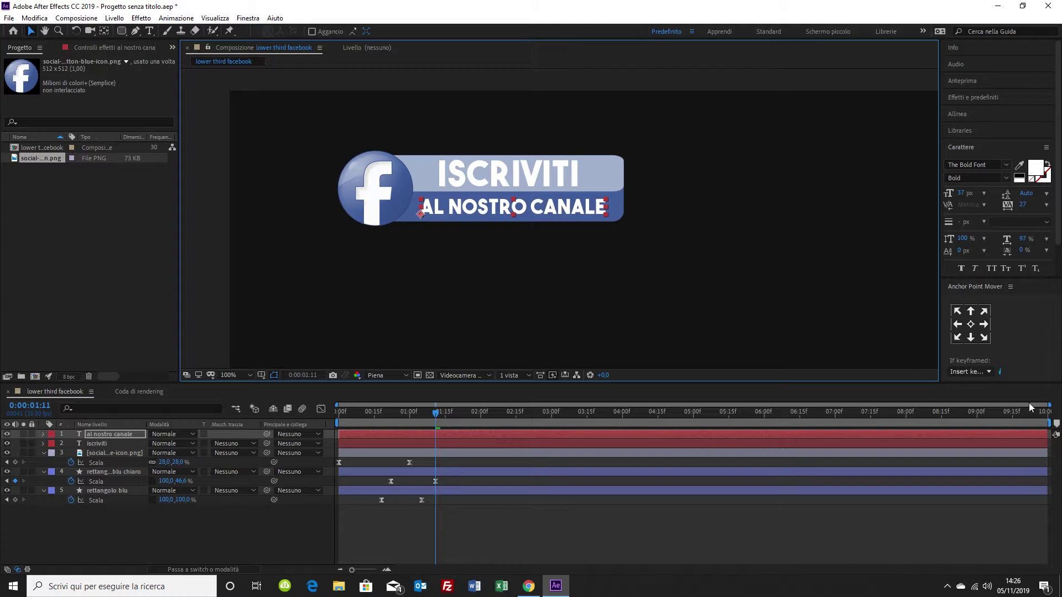
click(966, 325)
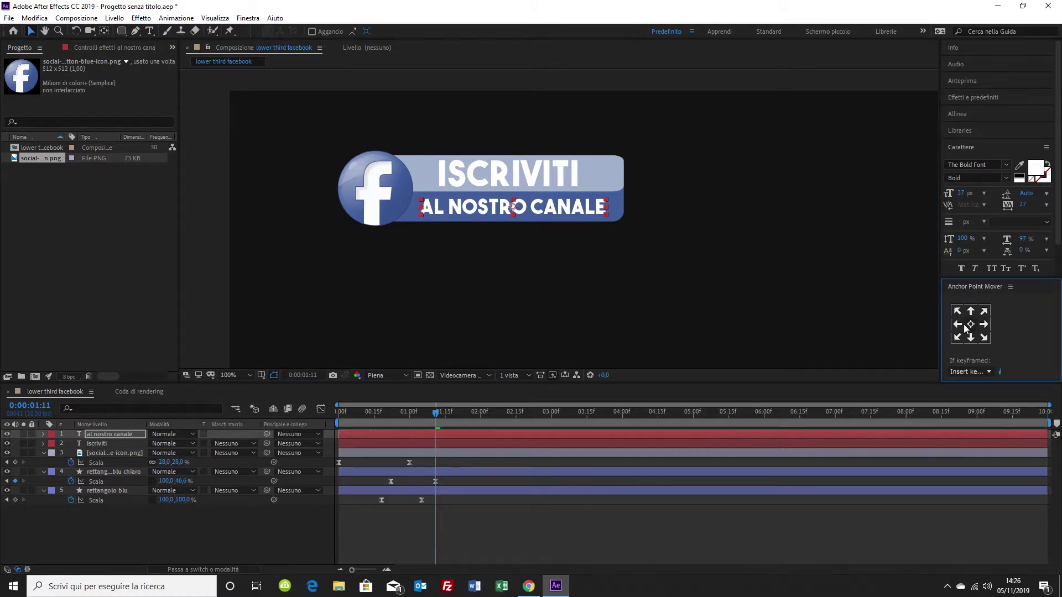
click(629, 263)
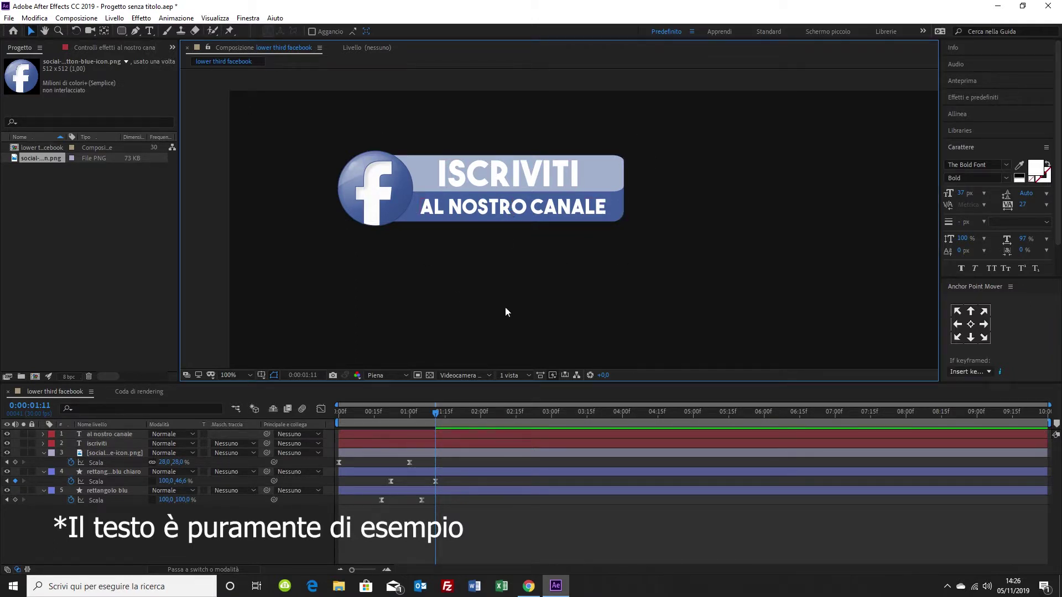
- At 0:00:00:26, start a position animation on the "iscriviti" layer with the text raised above the rectangles to Y 85,4
mouse_move(433, 414)
mouse_down()
mouse_move(325, 412)
mouse_move(455, 420)
mouse_move(359, 417)
mouse_move(435, 416)
mouse_up()
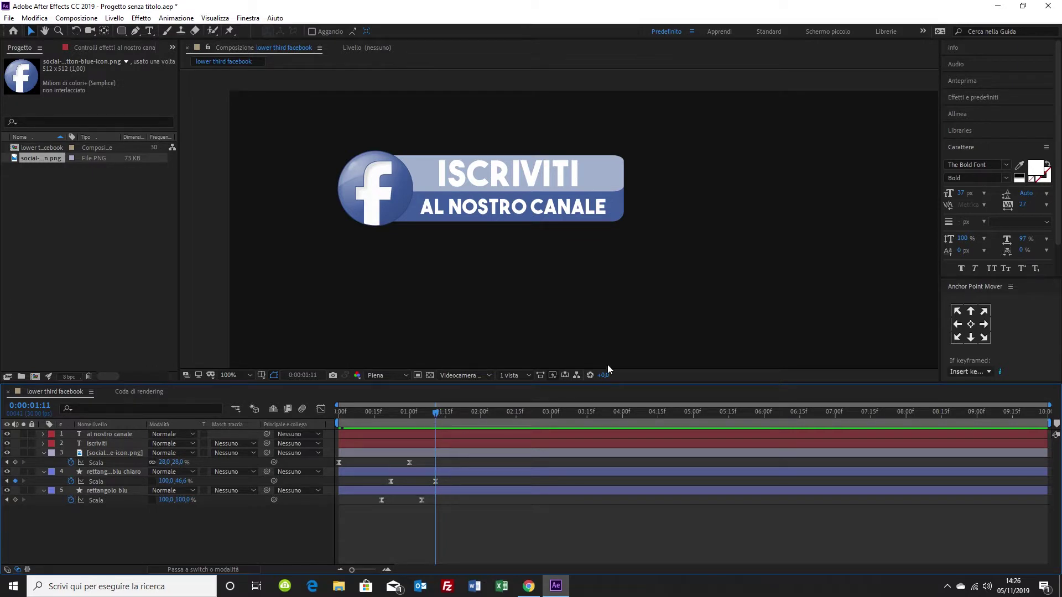
click(194, 454)
drag(434, 413, 399, 415)
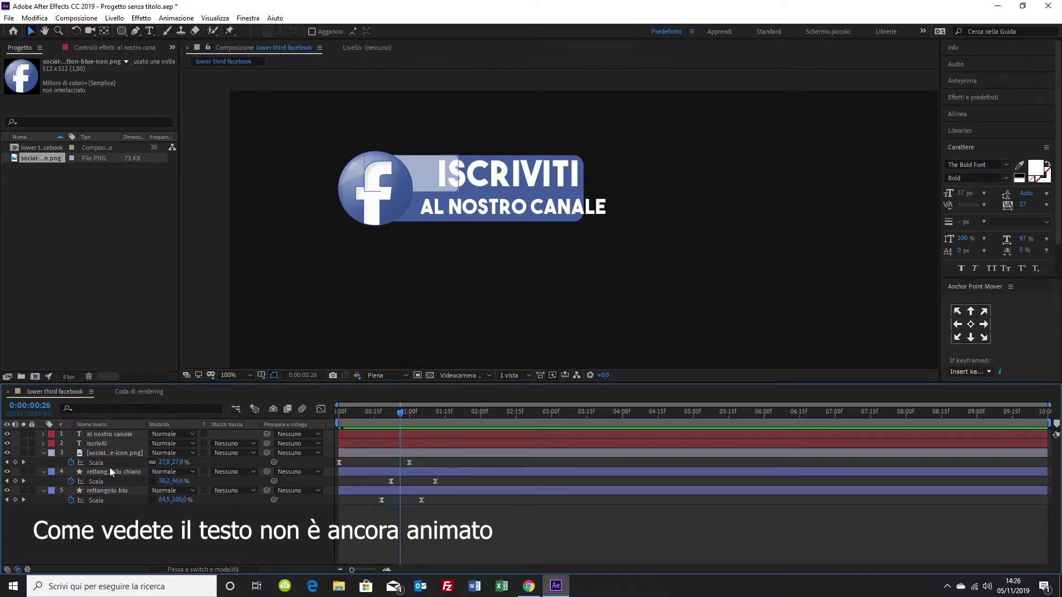
click(110, 445)
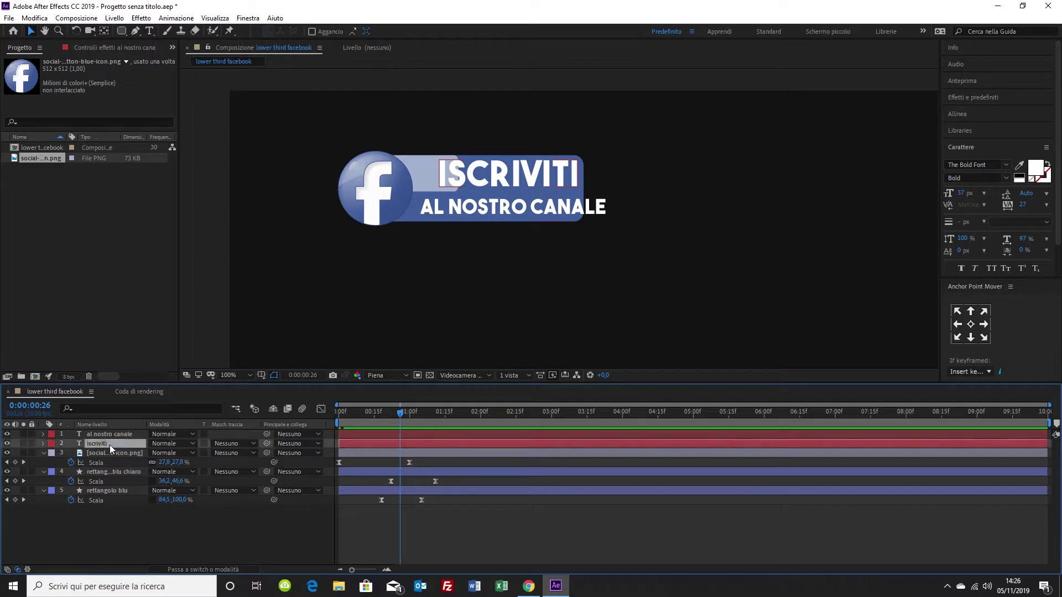
key(p)
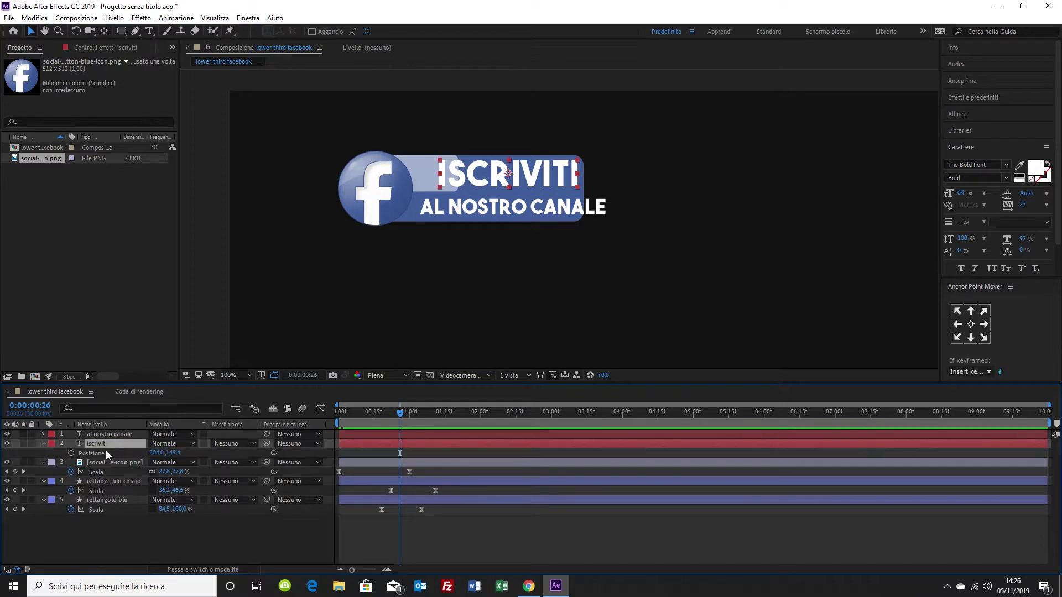
click(71, 453)
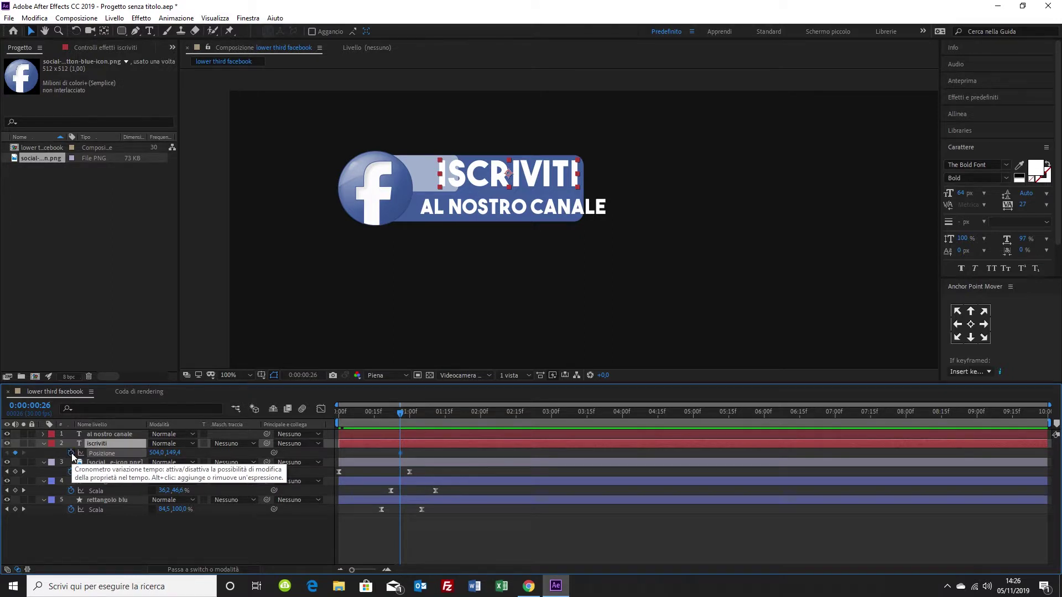
mouse_move(154, 454)
mouse_down()
mouse_move(173, 457)
mouse_move(142, 455)
mouse_up()
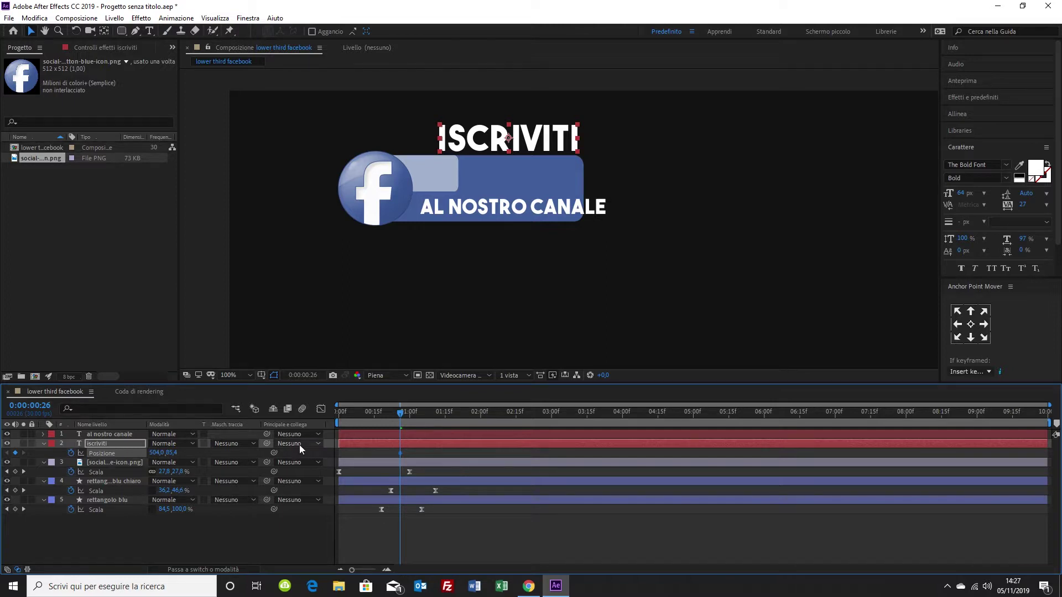
- At 0:00:01:11, bring the "iscriviti" text back down into the light blue rectangle at Y 150,4 and preview the motion
mouse_move(423, 423)
mouse_down()
mouse_move(422, 412)
mouse_move(439, 413)
mouse_up()
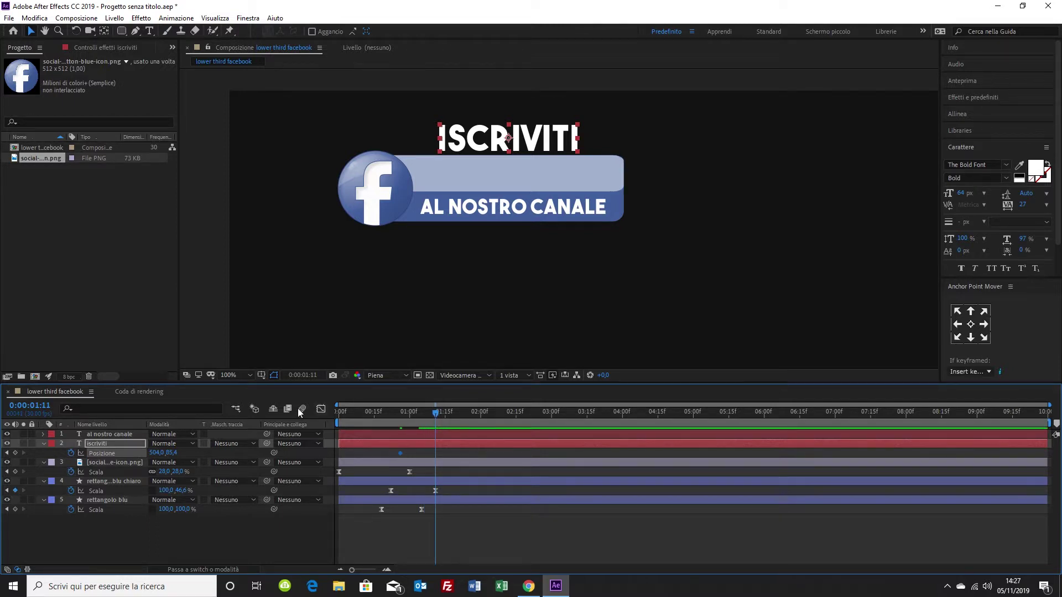
click(171, 452)
text(96,4)
key(Return)
drag(177, 452, 204, 455)
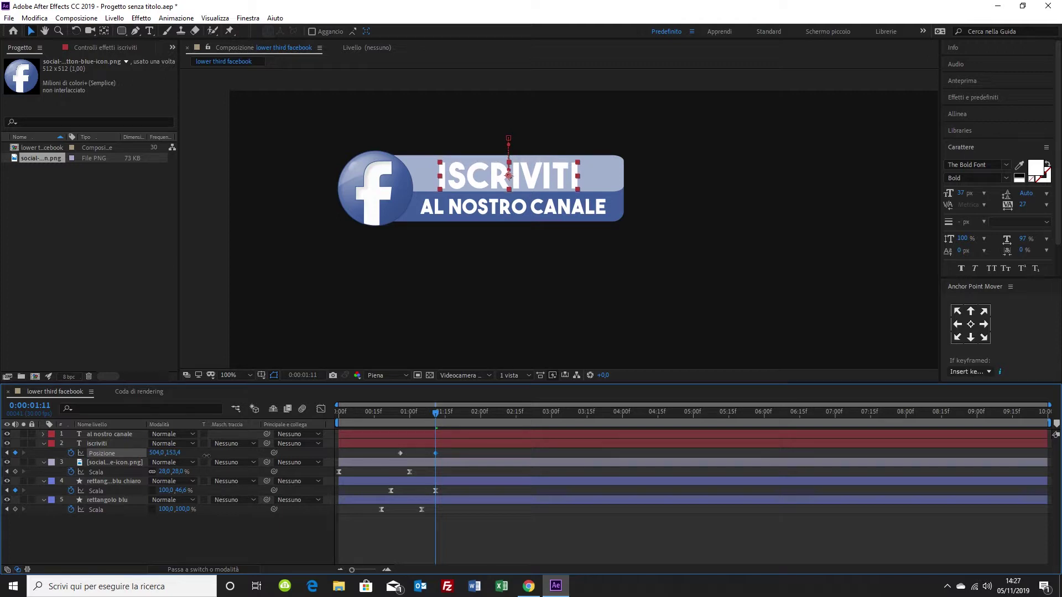
click(204, 456)
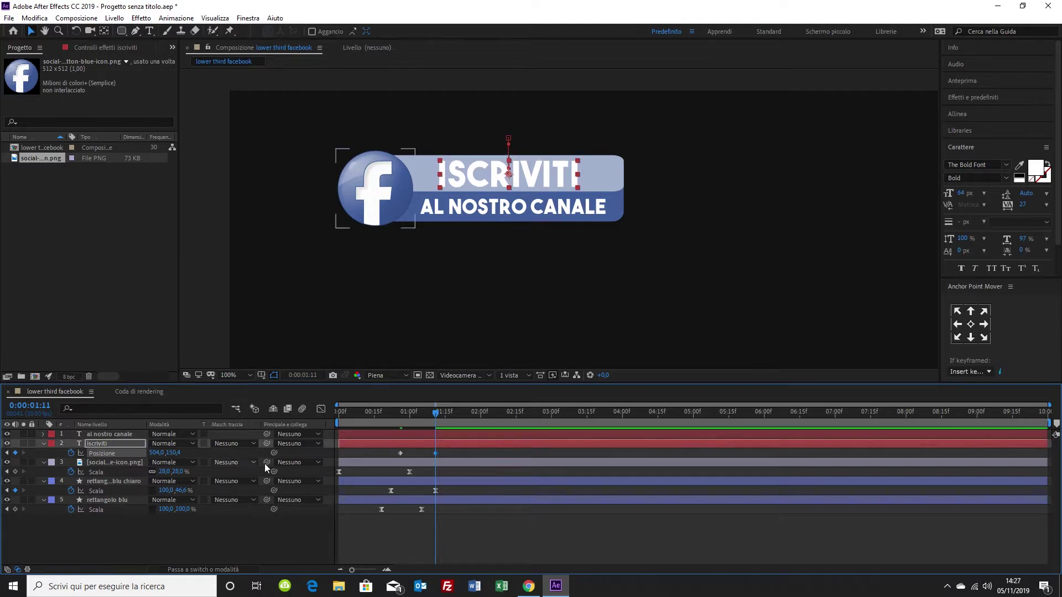
key(space)
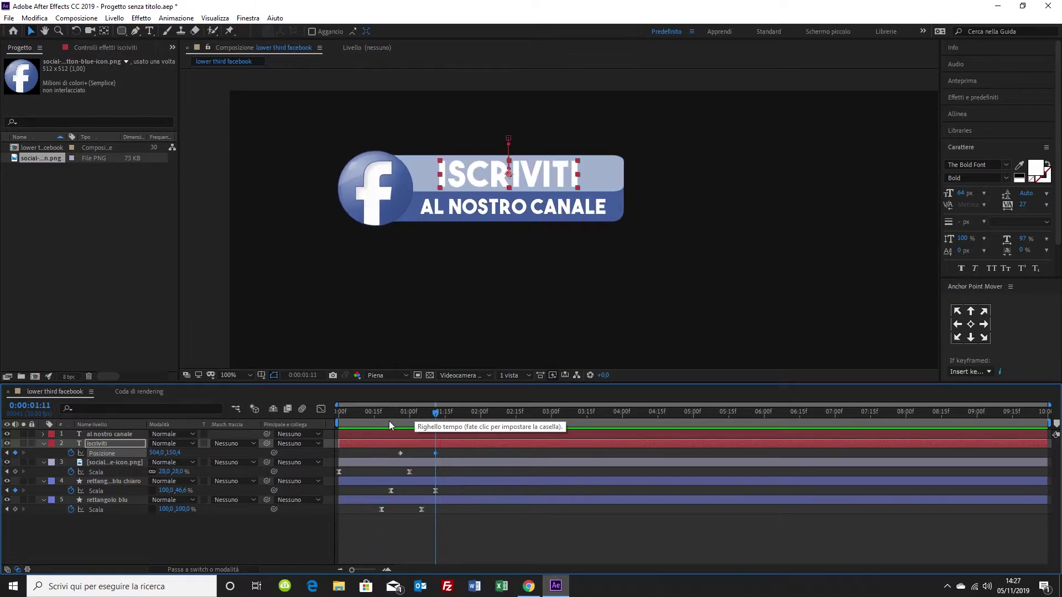
key(space)
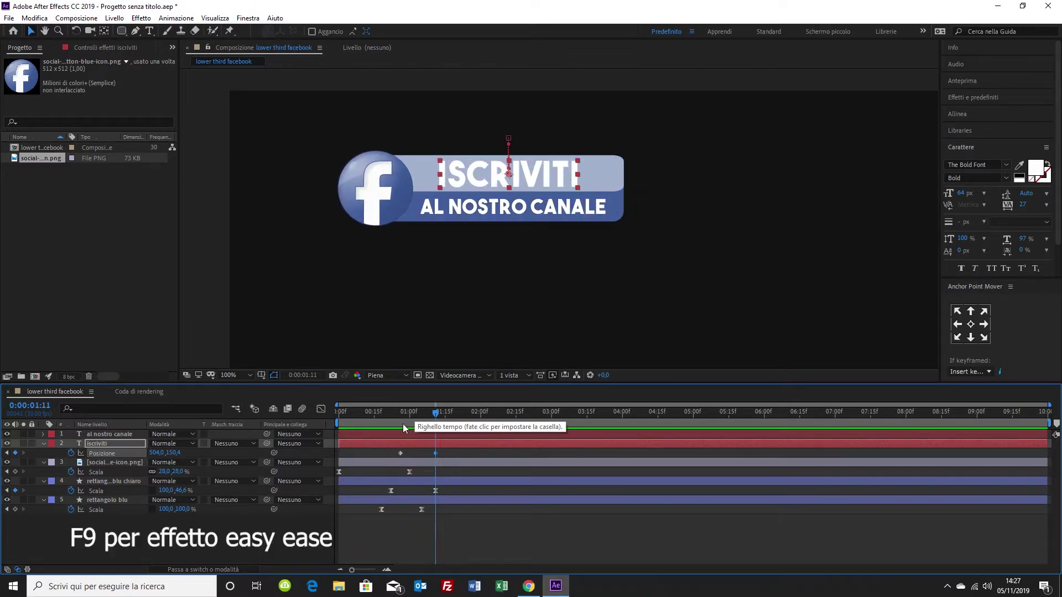
- Apply Easy Ease to both "iscriviti" position keyframes and reshape the speed curve so the movement starts fast and slows gradually
drag(447, 450, 384, 456)
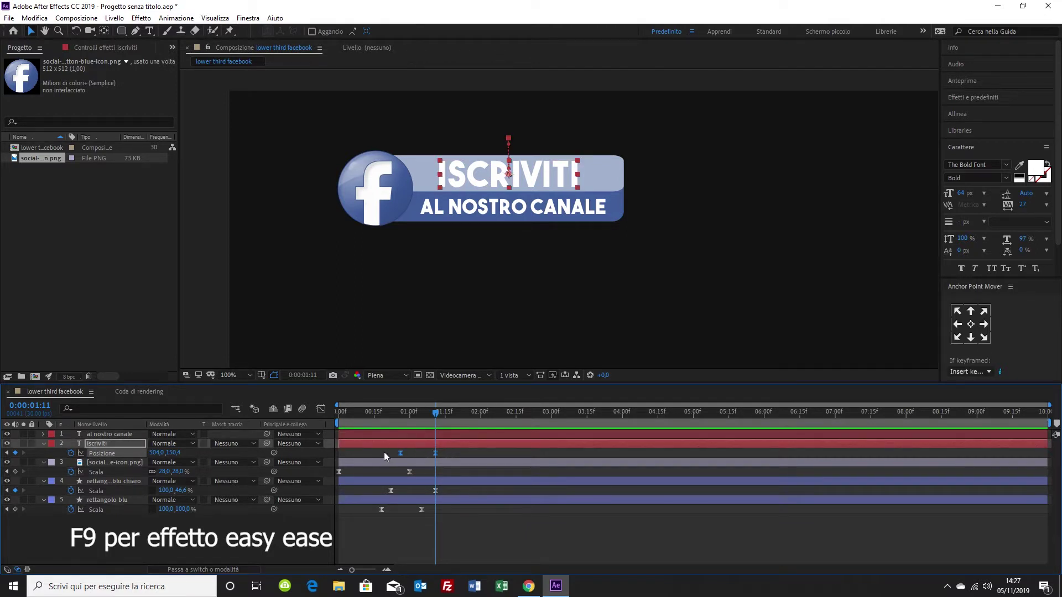
key(F9)
click(321, 409)
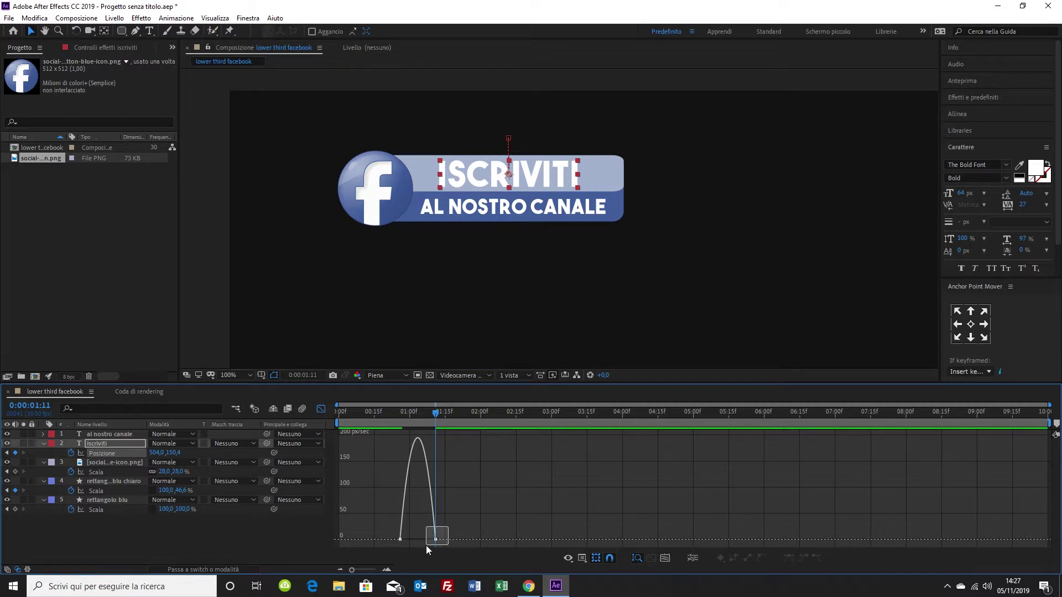
drag(427, 546, 426, 540)
drag(422, 541, 400, 540)
click(321, 410)
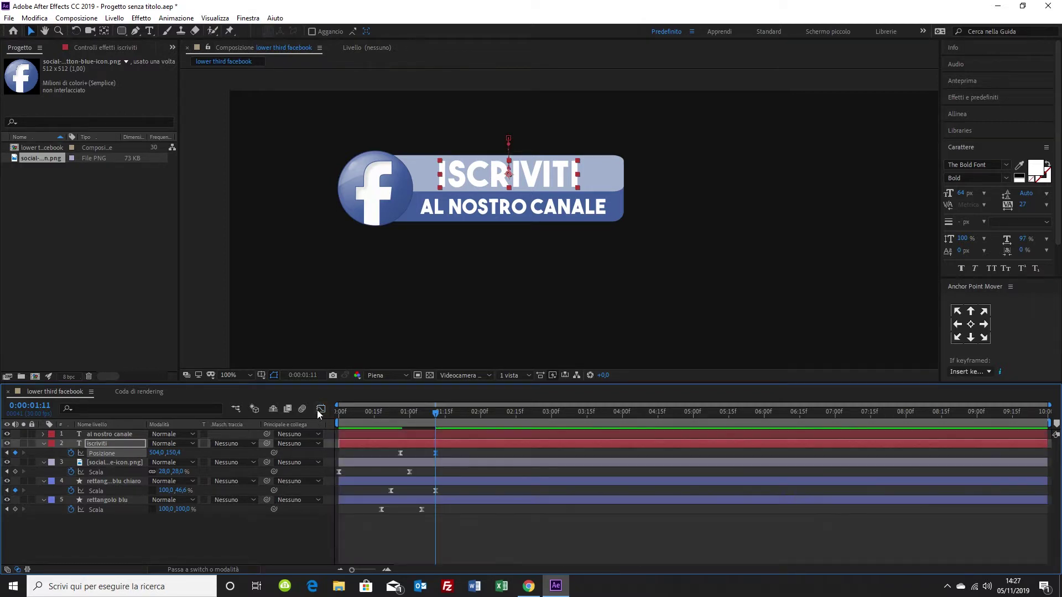
- At 0:00:00:26, start a position animation on "al nostro canale" with the text lowered below the rectangles to Y 256,4
drag(435, 413, 400, 413)
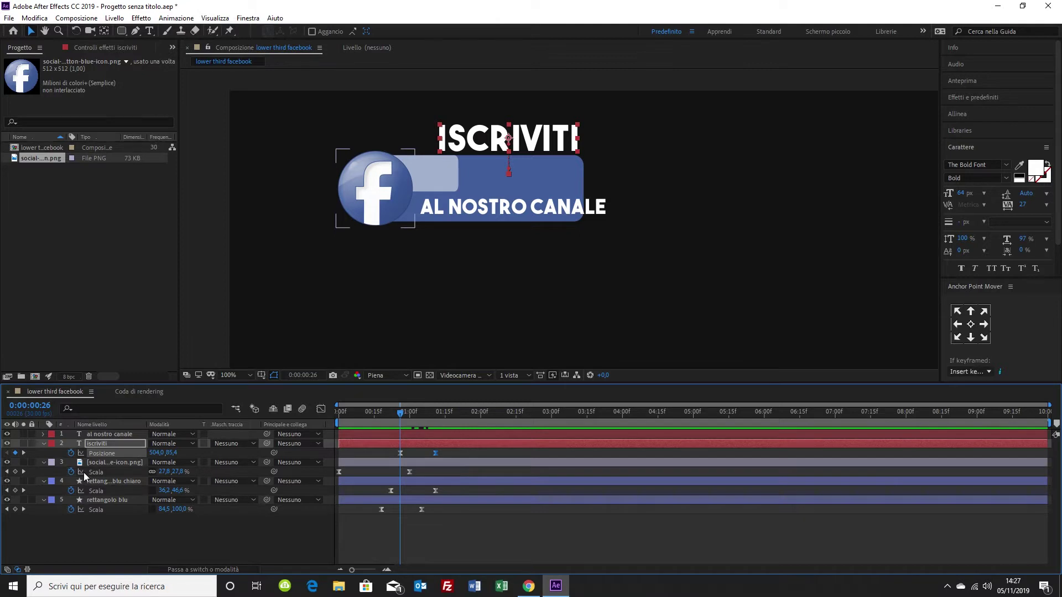
click(107, 434)
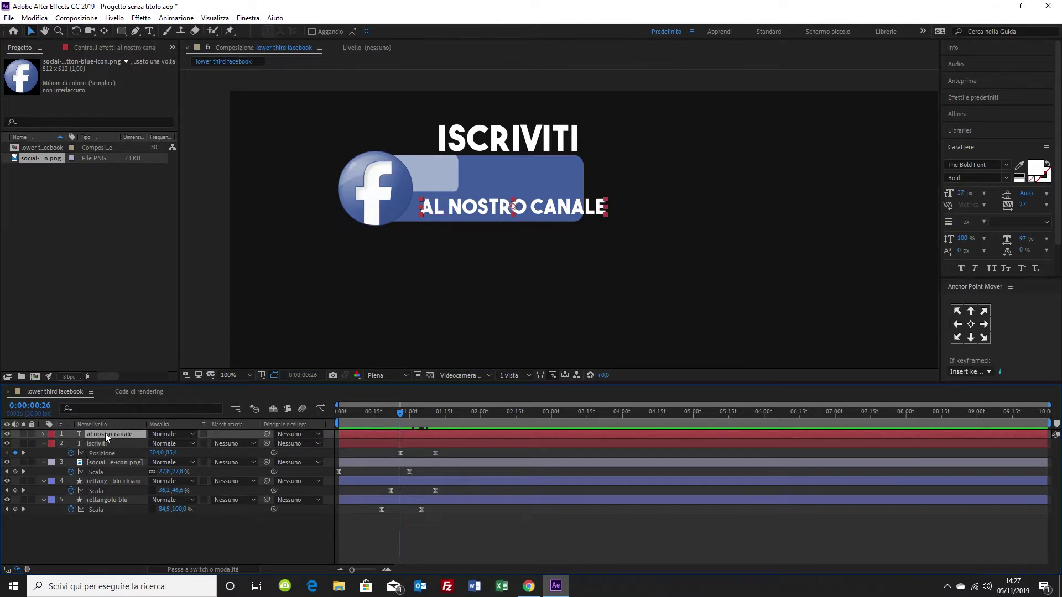
key(p)
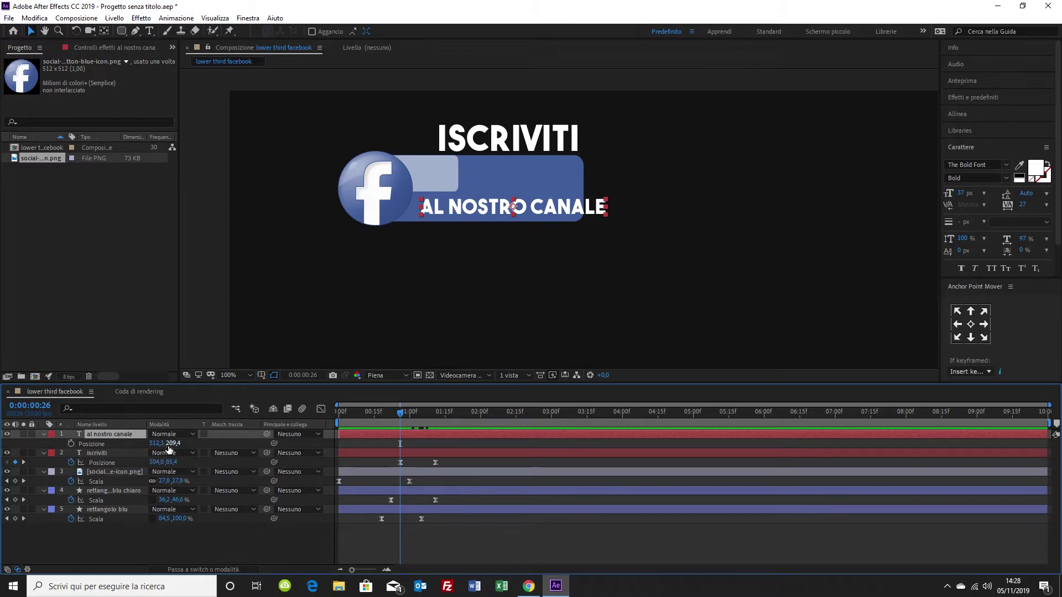
click(72, 443)
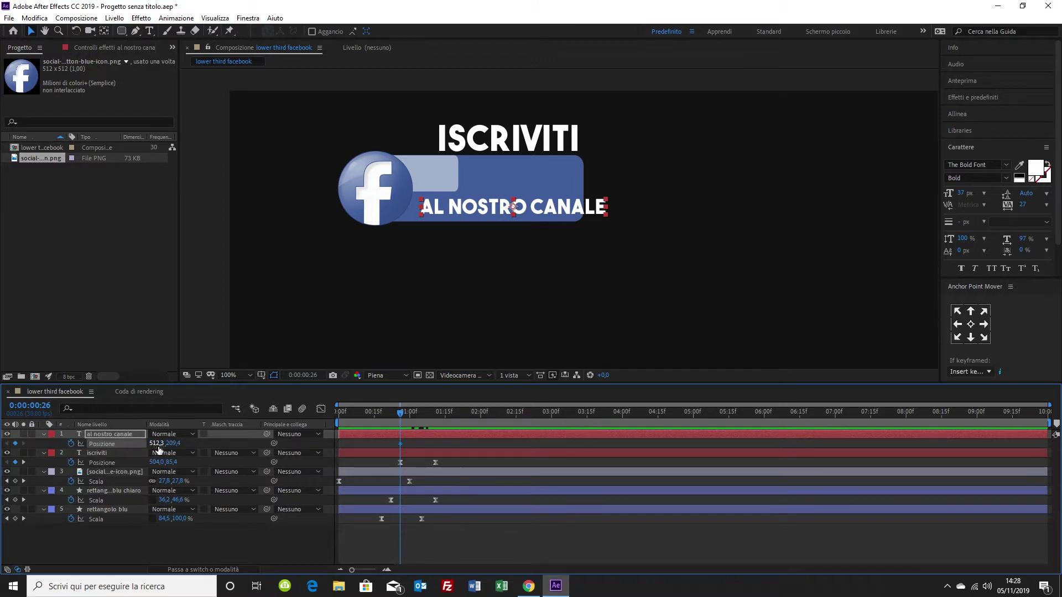
drag(174, 443, 199, 447)
right_click(200, 447)
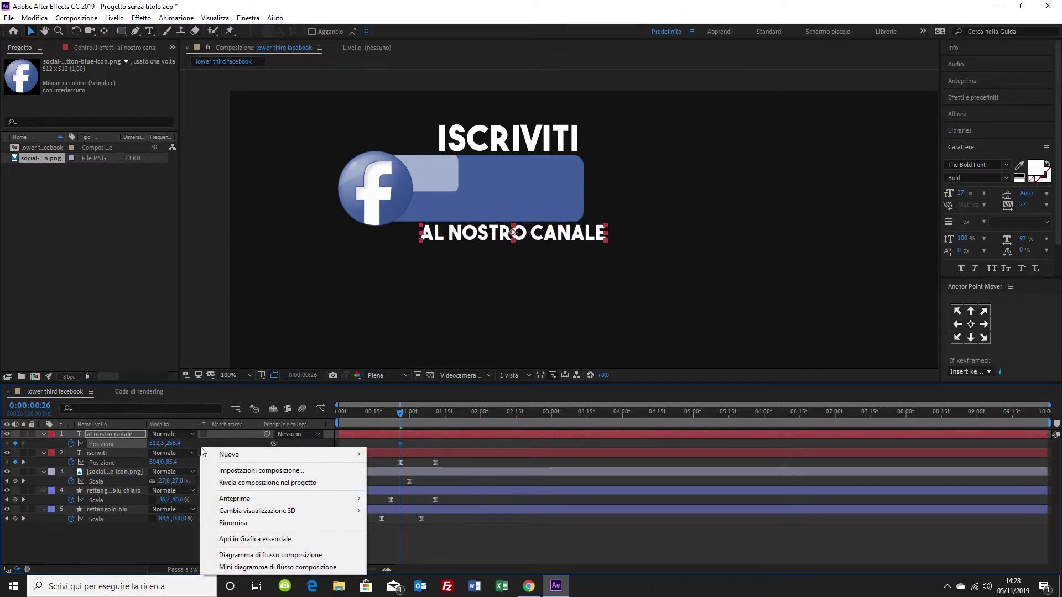
click(189, 442)
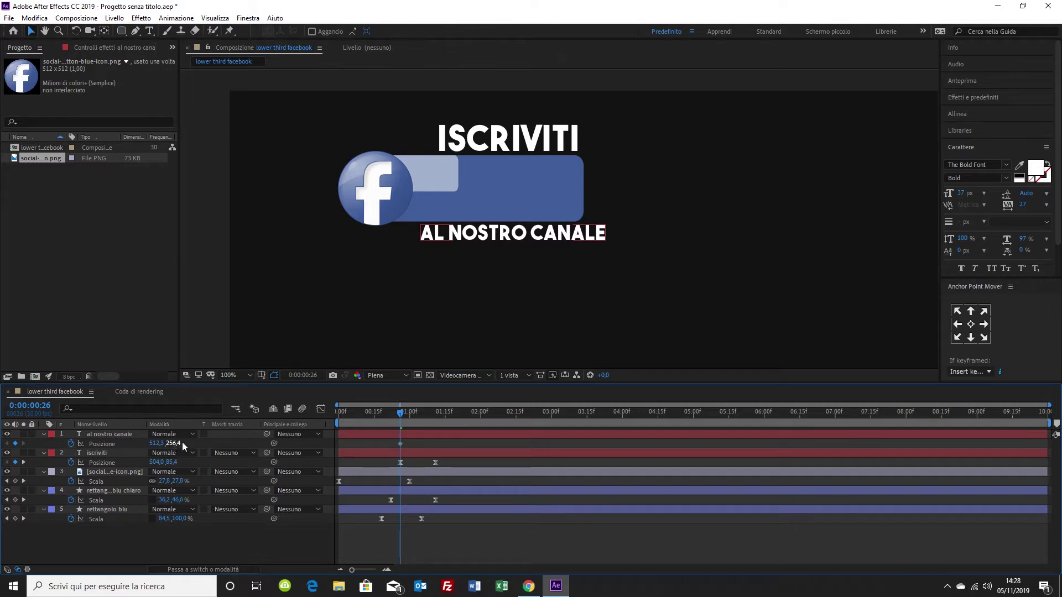
- At 0:00:01:11, return the "al nostro canale" text to Y 209,4 and preview the animation
drag(401, 413, 436, 414)
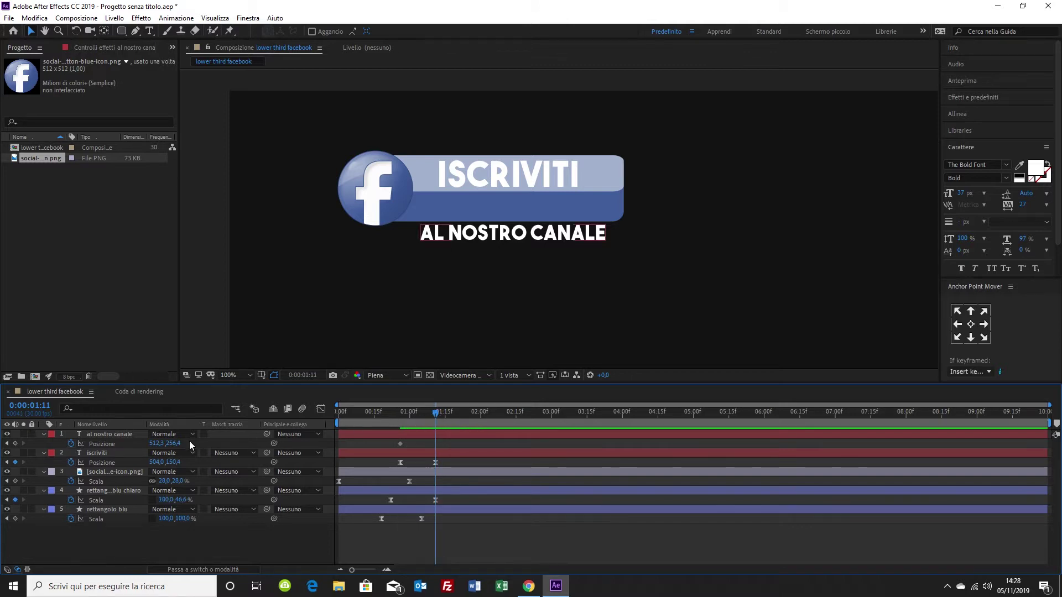
click(173, 443)
text(209,4)
key(Return)
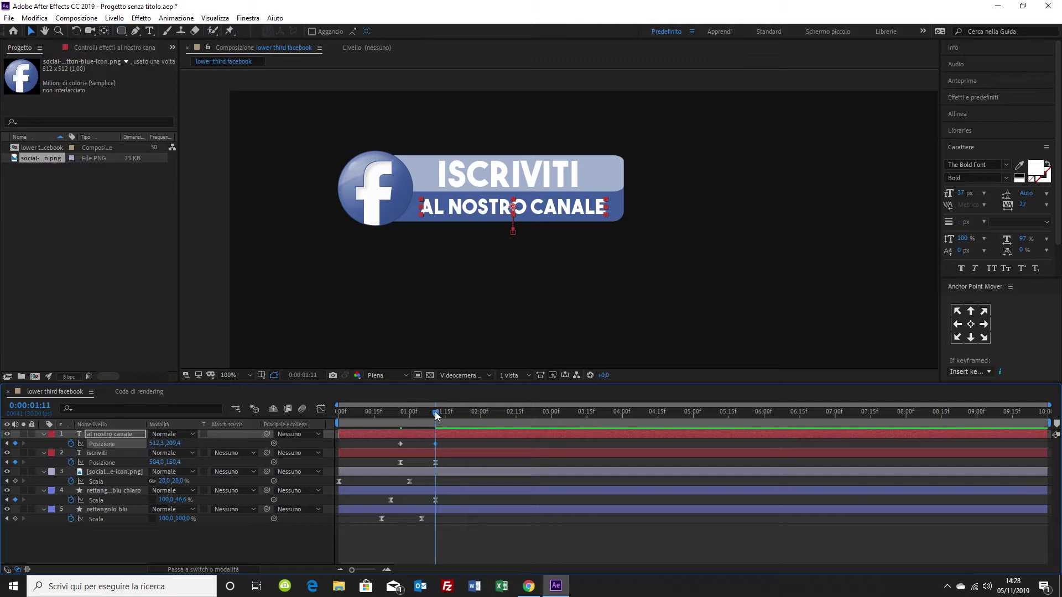
mouse_move(437, 415)
mouse_down()
mouse_move(335, 414)
mouse_move(436, 420)
mouse_up()
key(space)
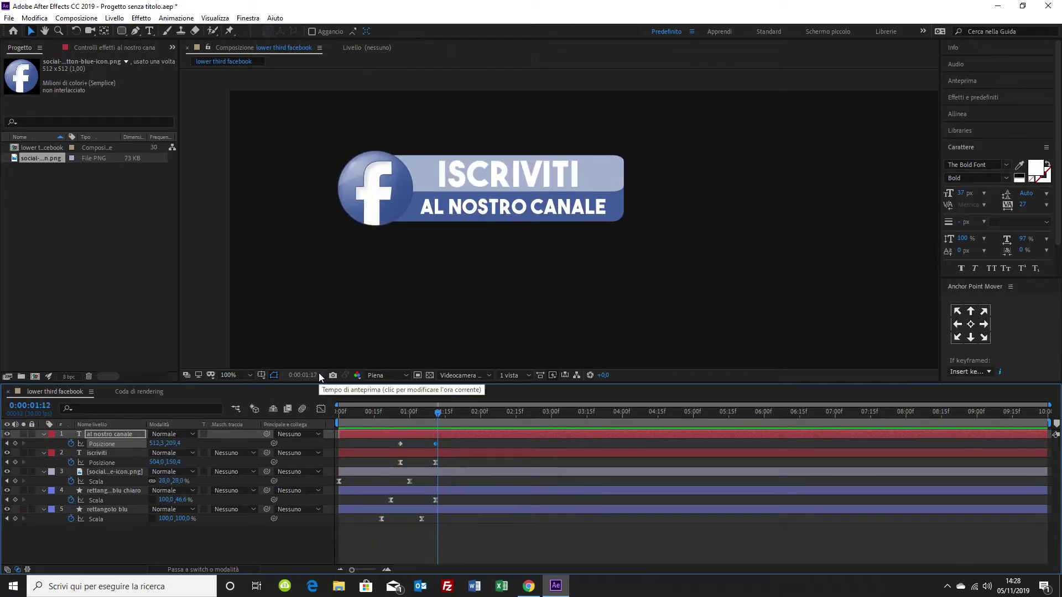
key(space)
- Apply Easy Ease to the "al nostro canale" position keyframes and reshape the speed curve to peak early, then return to 0:00:01:11
drag(457, 441, 395, 441)
key(ctrl+z)
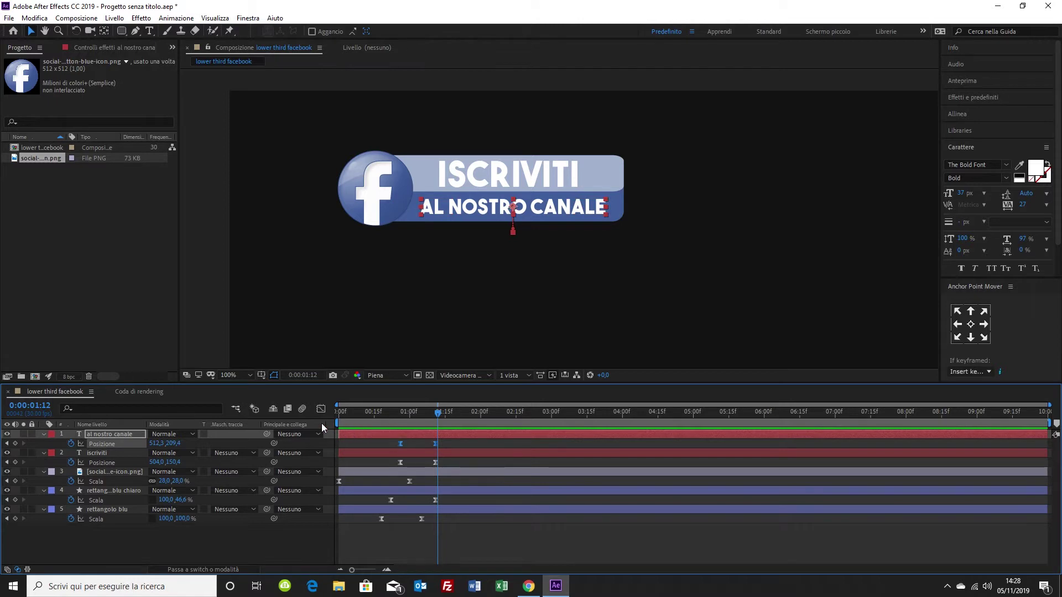
key(shift+F3)
drag(452, 529, 386, 535)
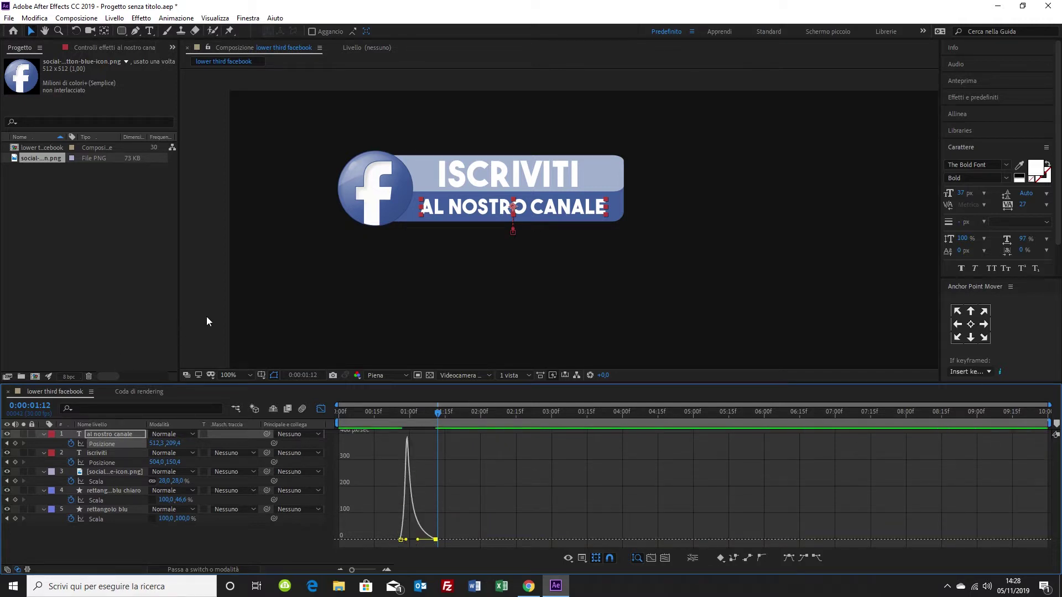
click(321, 409)
mouse_move(436, 413)
mouse_down()
mouse_move(357, 413)
mouse_move(433, 416)
mouse_up()
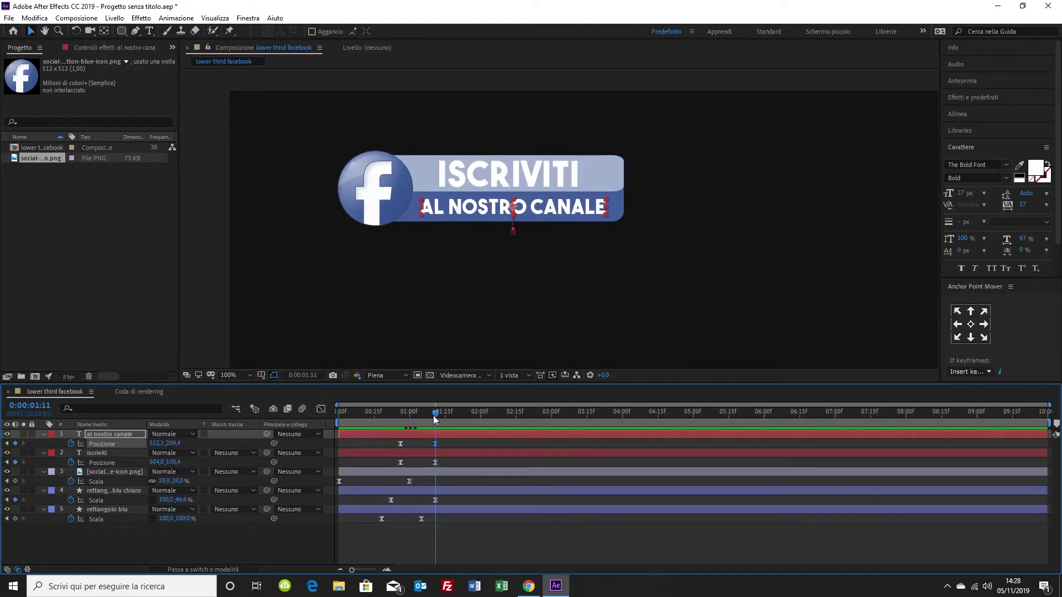
- Duplicate the light blue and blue rectangle layers together
click(108, 540)
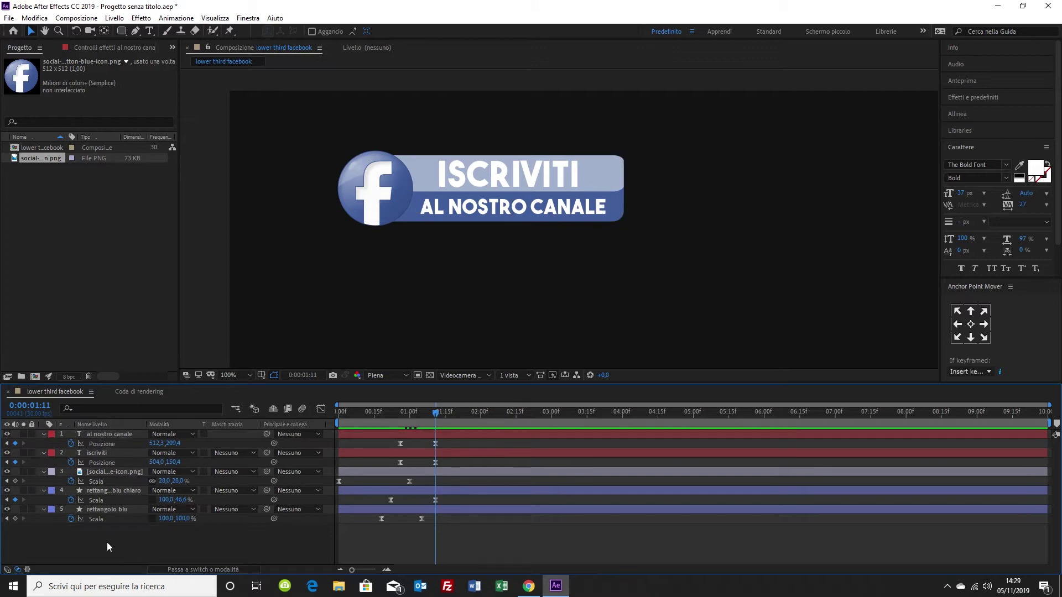
click(114, 490)
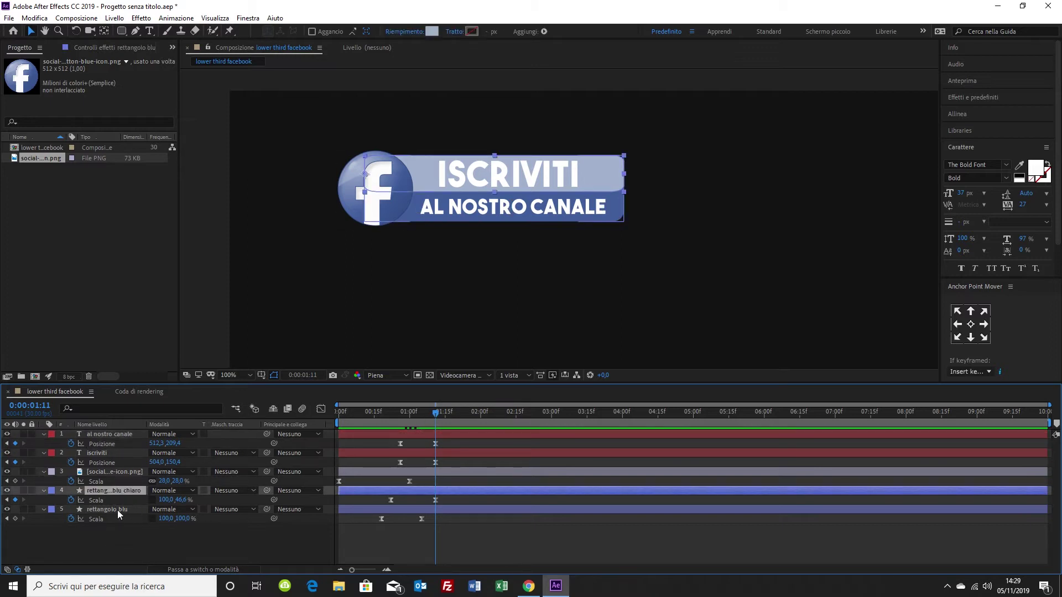
ctrl+click(117, 510)
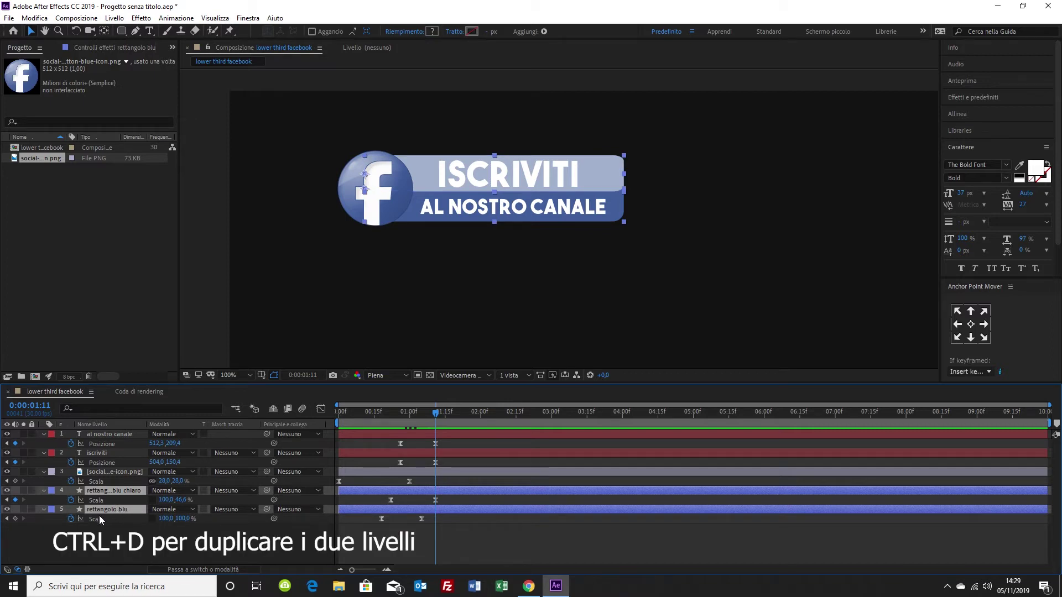
key(ctrl+d)
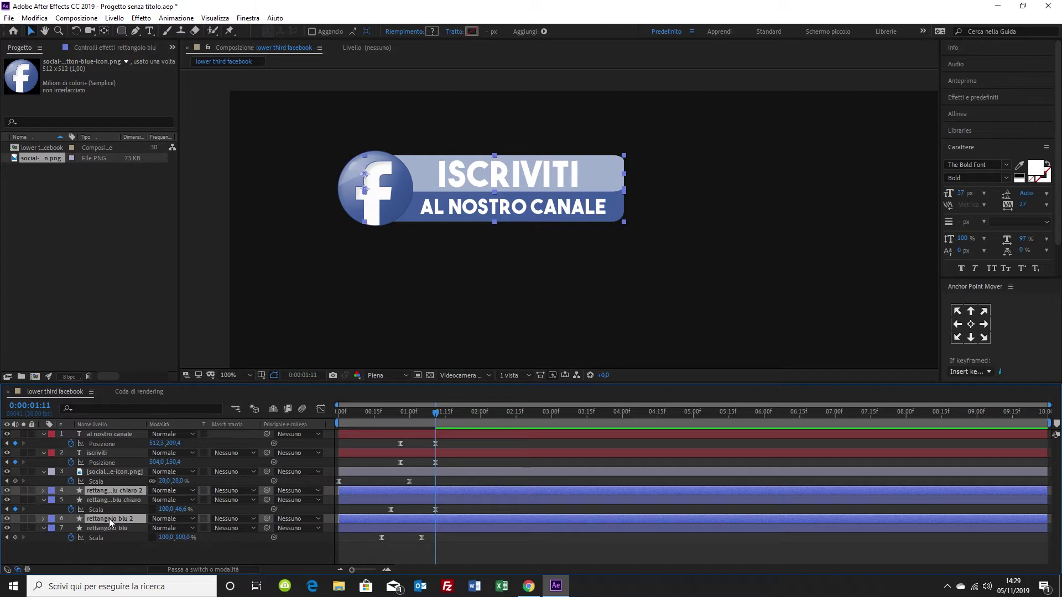
- Rename the duplicated layer "rettangolo blu 2" to "maschera al nostro canale"
right_click(109, 518)
click(119, 553)
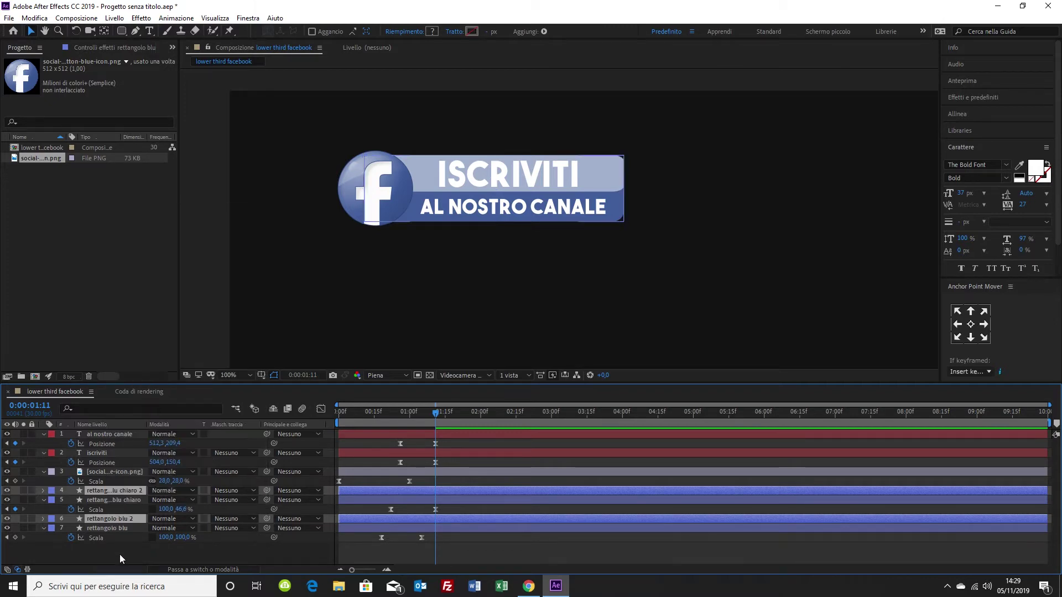
right_click(118, 519)
click(131, 513)
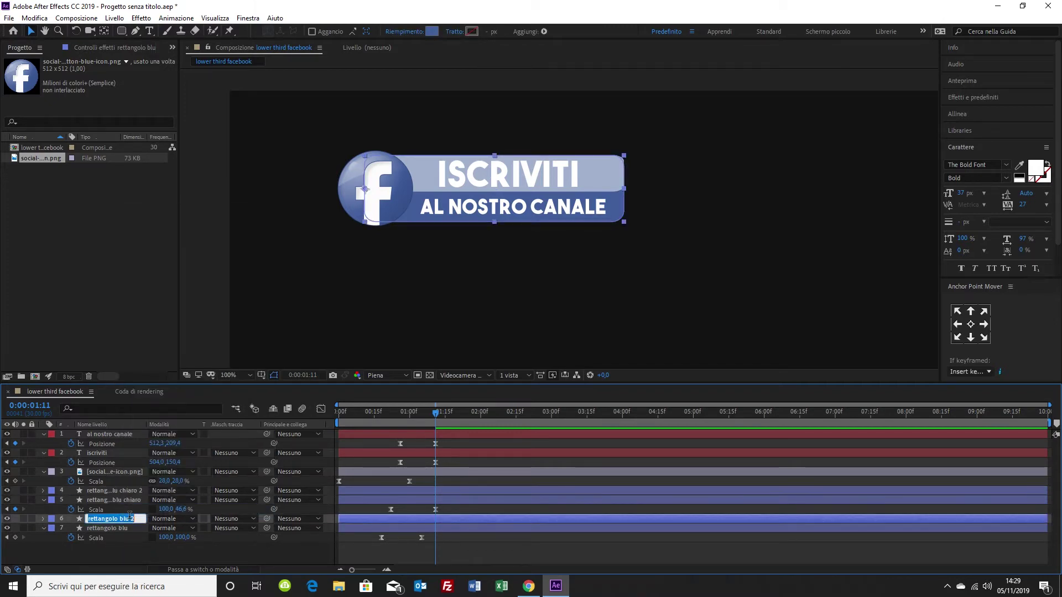
text(mascher)
text(a iscrivi)
key(BackSpace)
key(BackSpace)
key(BackSpace)
text(al nostro canale)
key(Return)
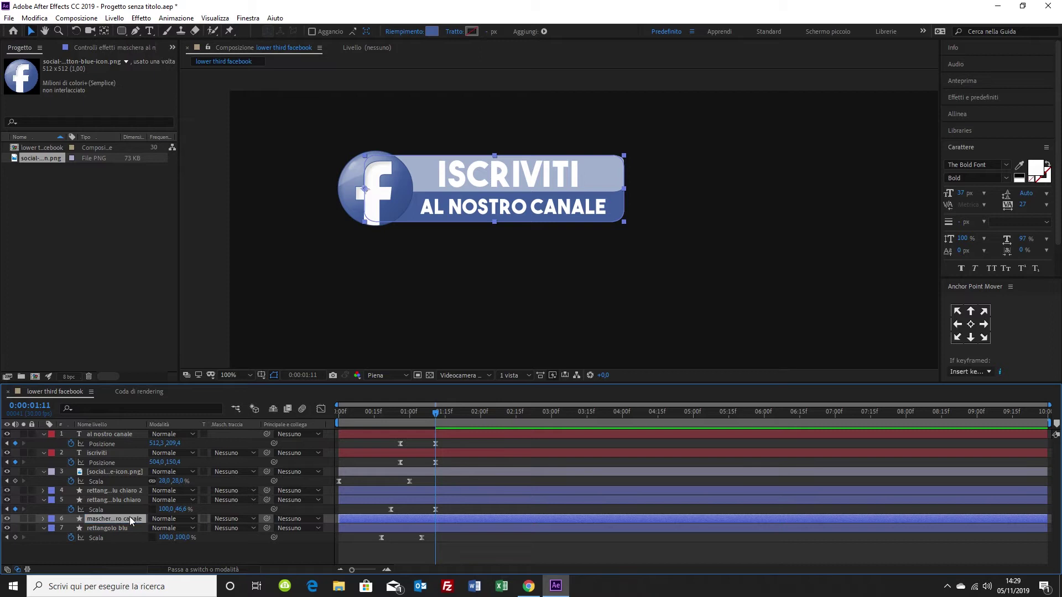
- Rename the light blue rectangle copy "maschera iscriviti" and stack each maschera layer directly above its matching text layer
right_click(106, 490)
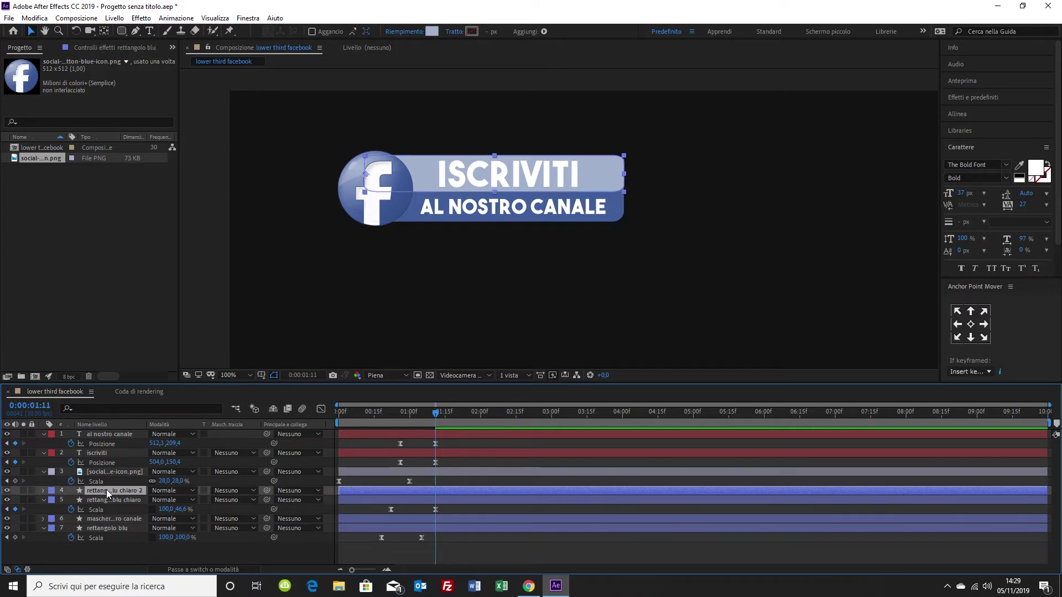
click(120, 480)
text(maschera iscriviti)
key(Return)
drag(110, 490, 108, 451)
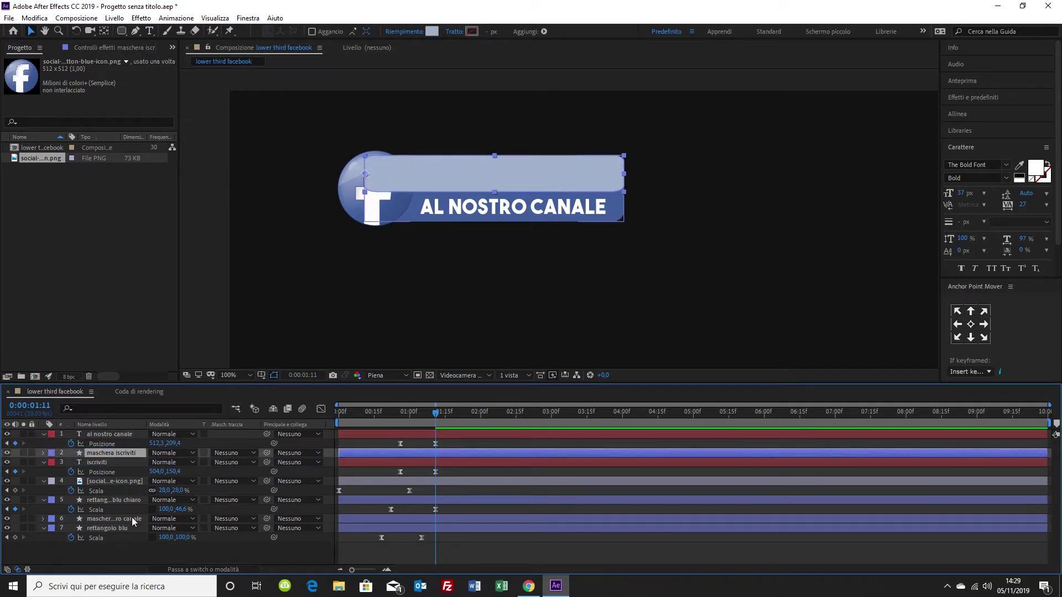
drag(112, 520, 109, 432)
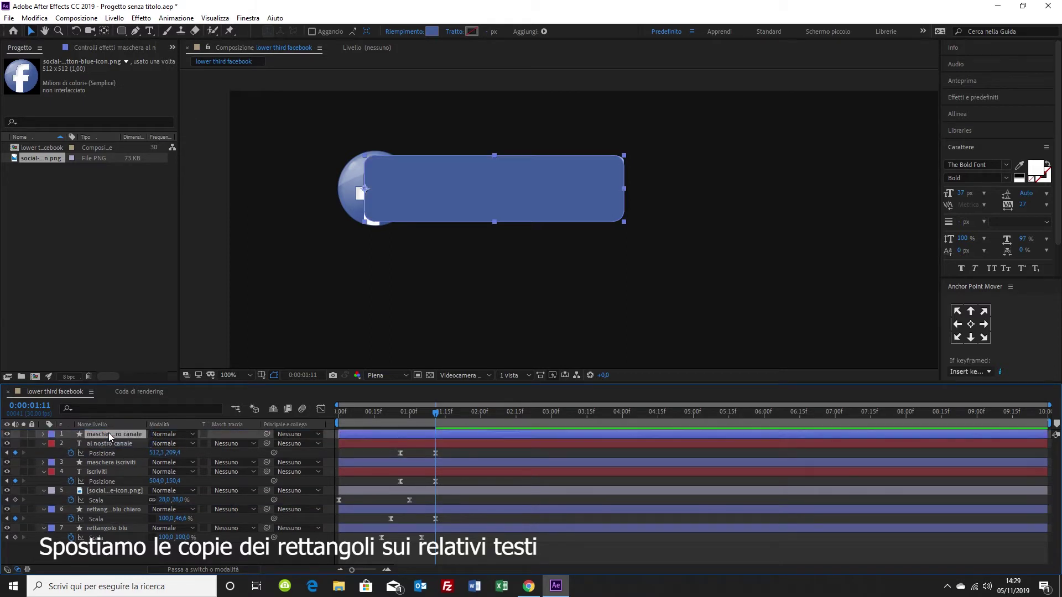
- Set the track matte of the "iscriviti" and "al nostro canale" text layers to the alpha of their maschera layers
click(111, 472)
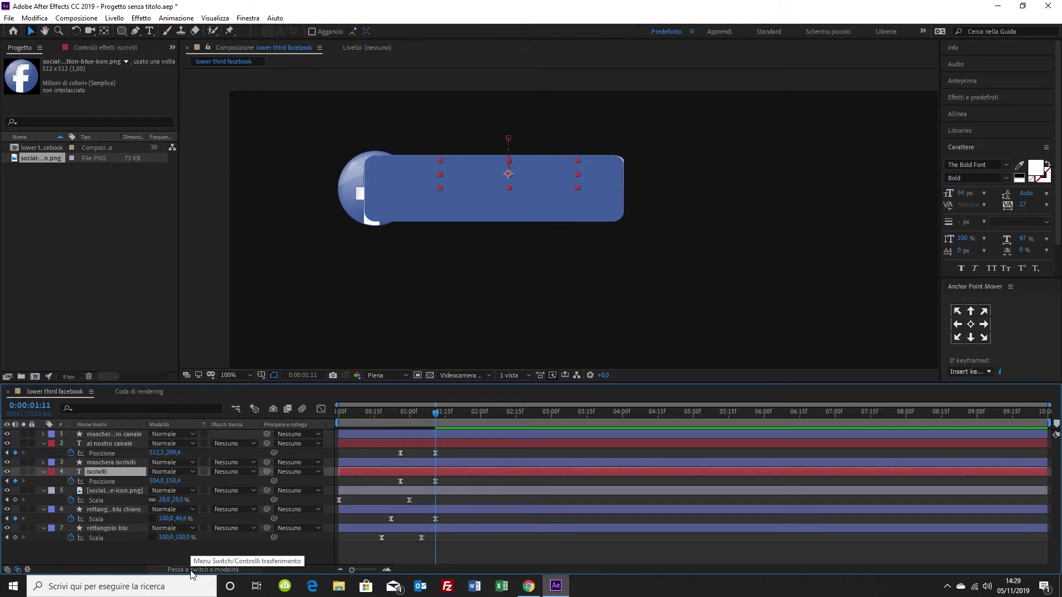
click(235, 472)
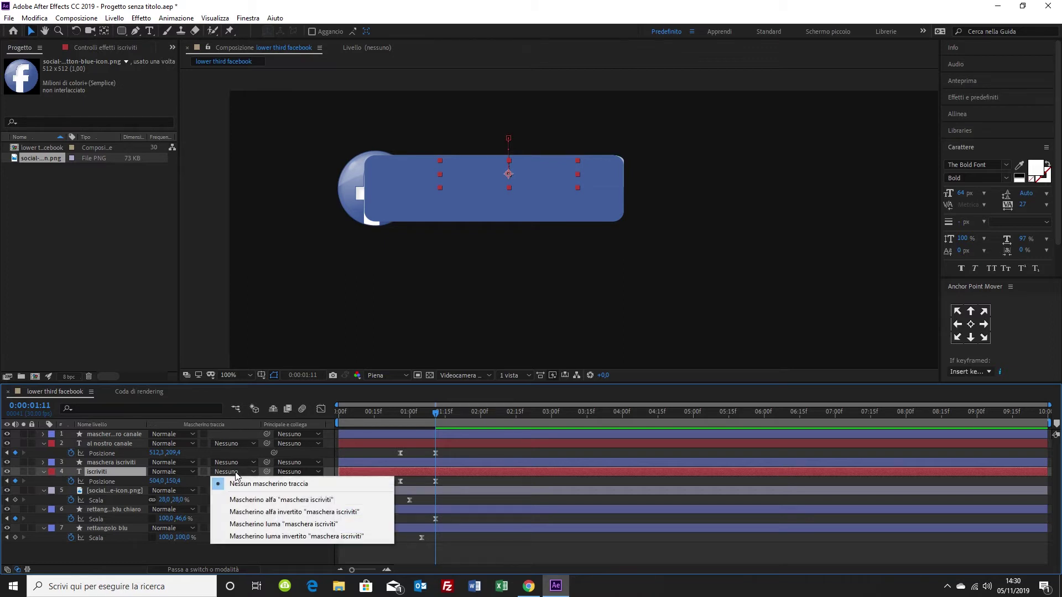
click(246, 500)
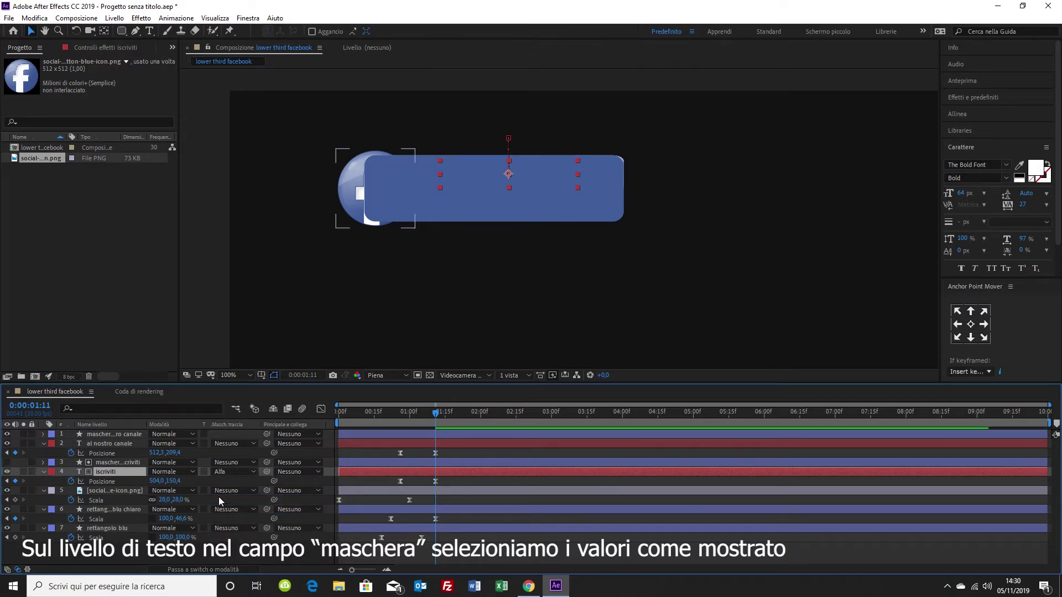
click(125, 444)
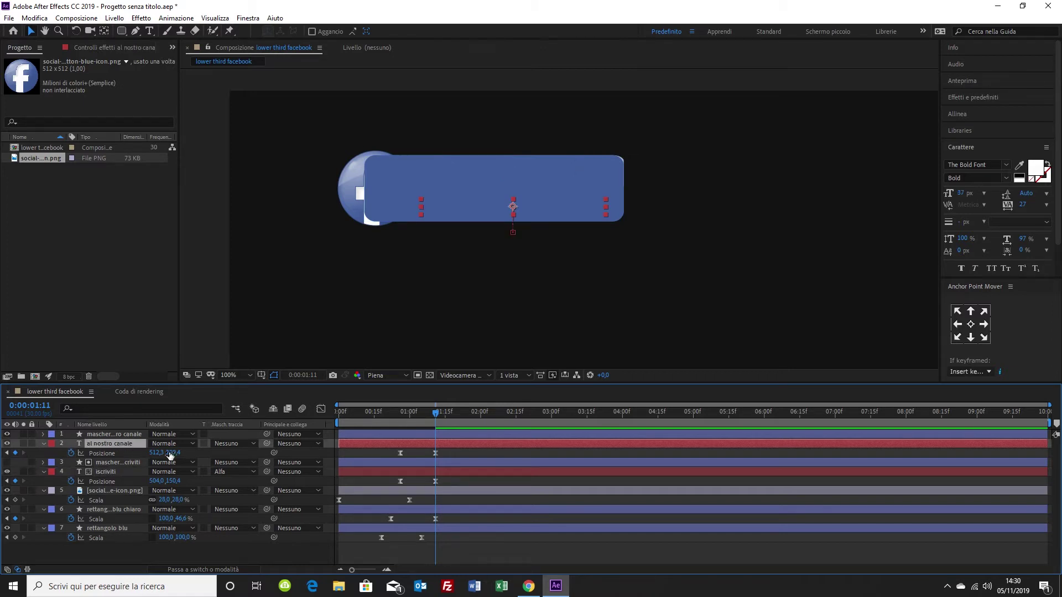
click(240, 444)
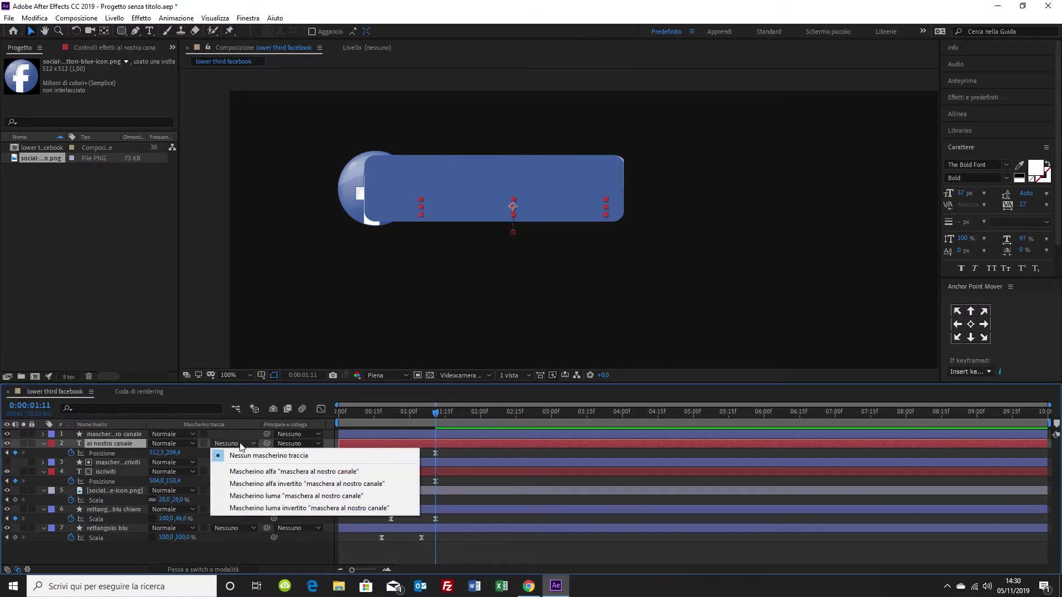
click(251, 471)
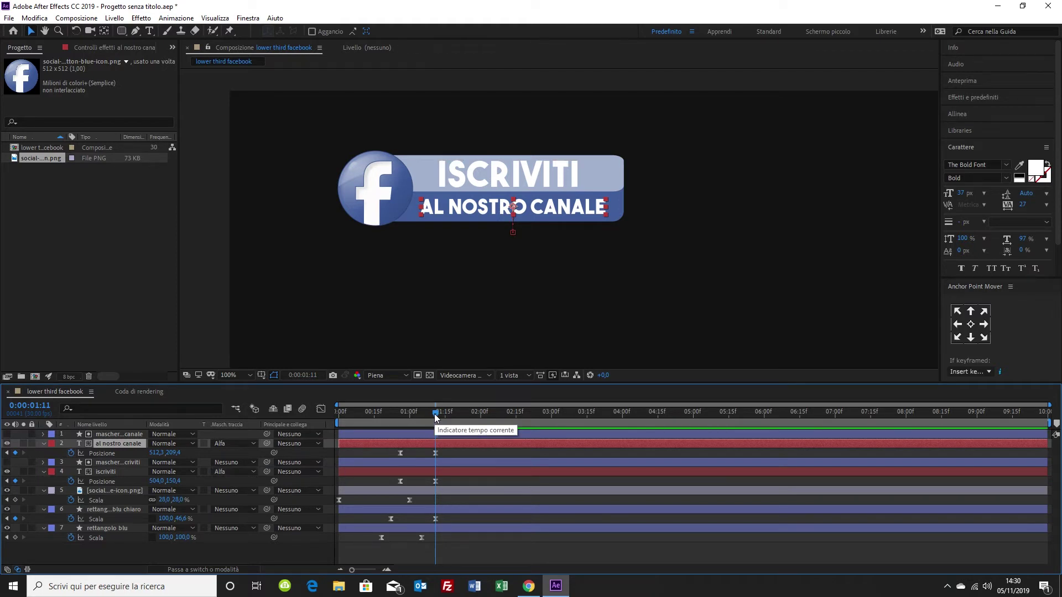
- Preview the masked text animation and fit the whole composition in the viewer
key(space)
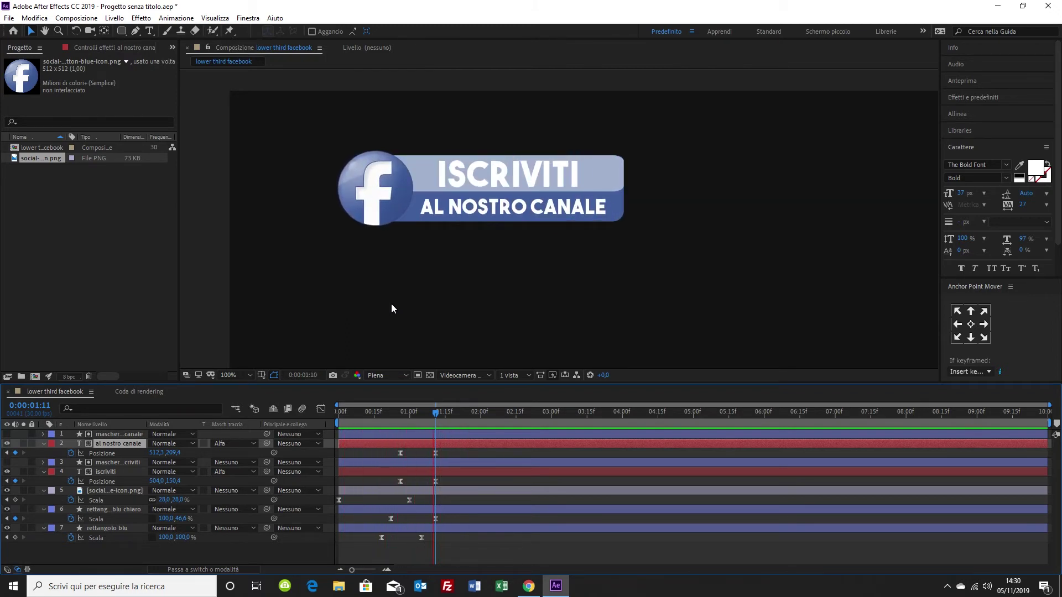
key(space)
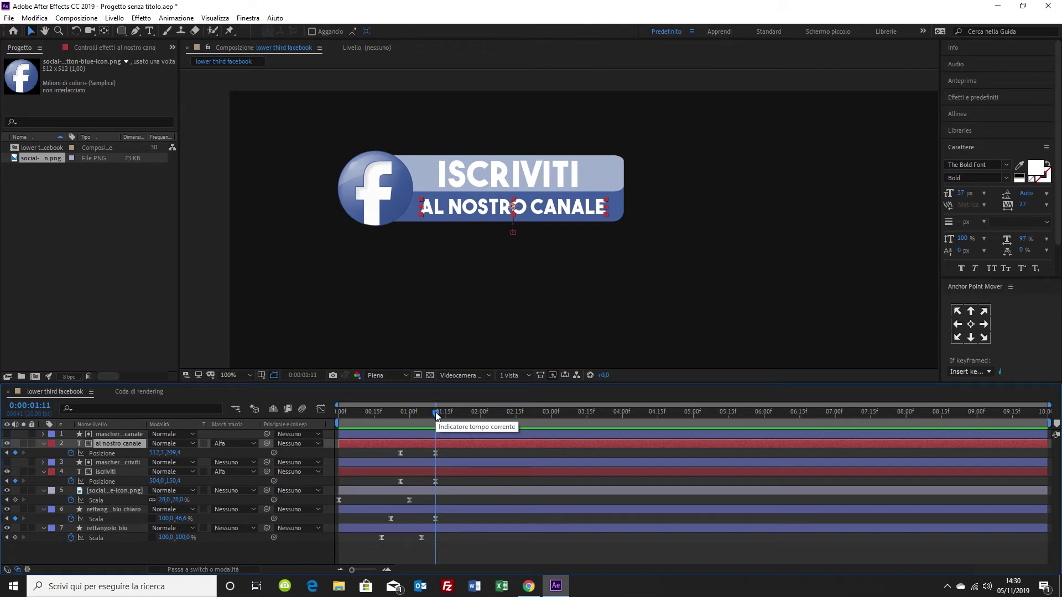
mouse_move(435, 416)
mouse_down()
mouse_move(340, 414)
mouse_move(444, 416)
mouse_up()
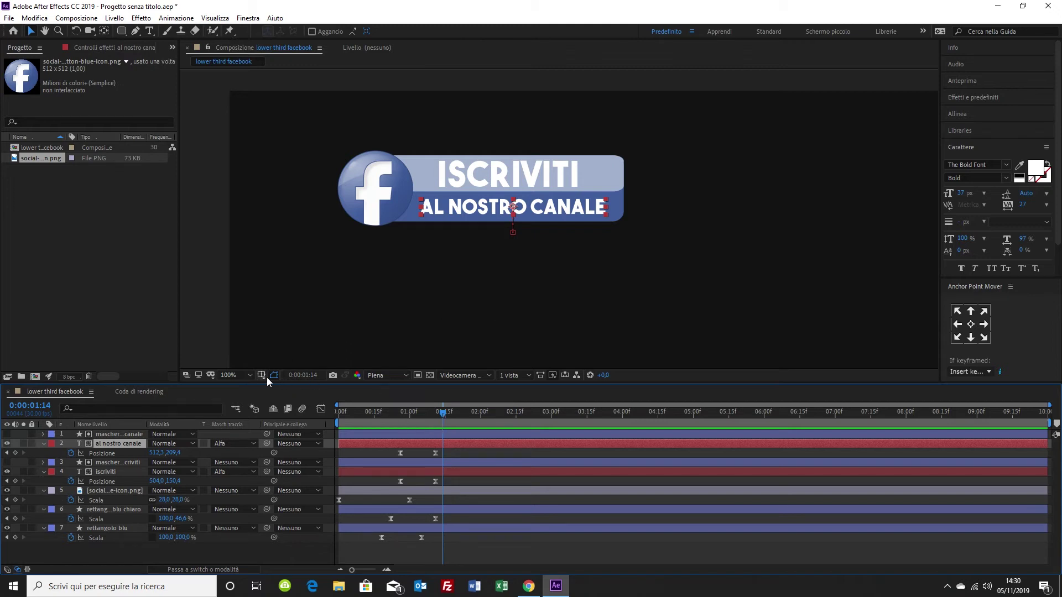
click(249, 377)
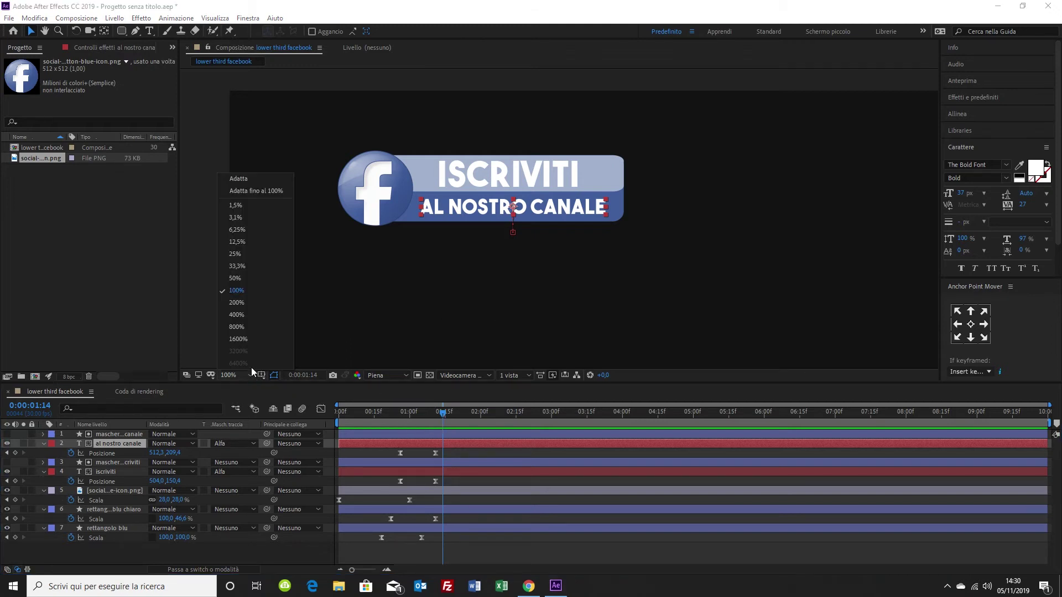
click(260, 183)
click(254, 221)
key(space)
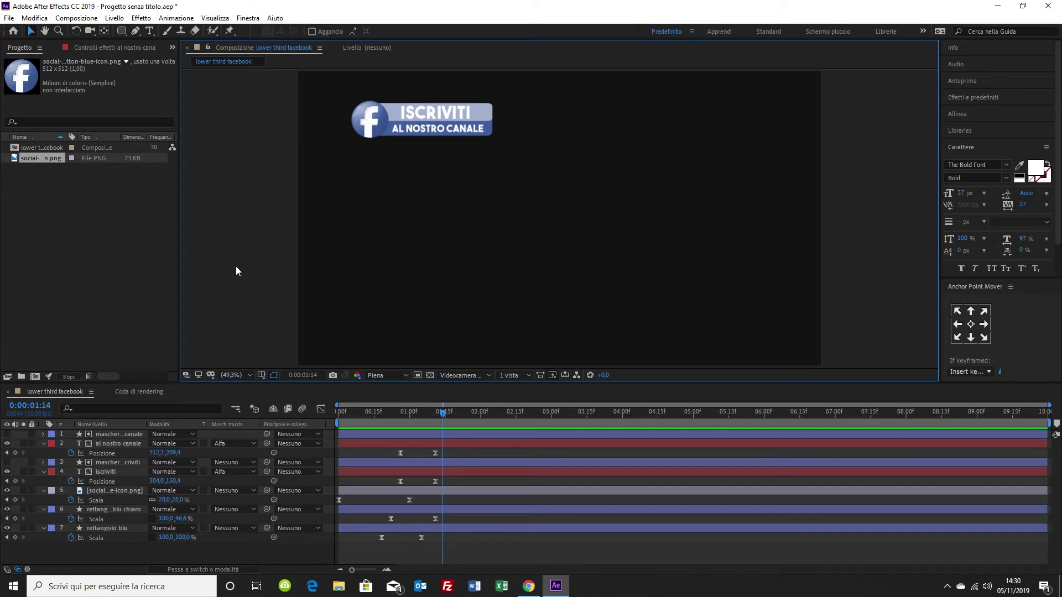
drag(442, 413, 454, 413)
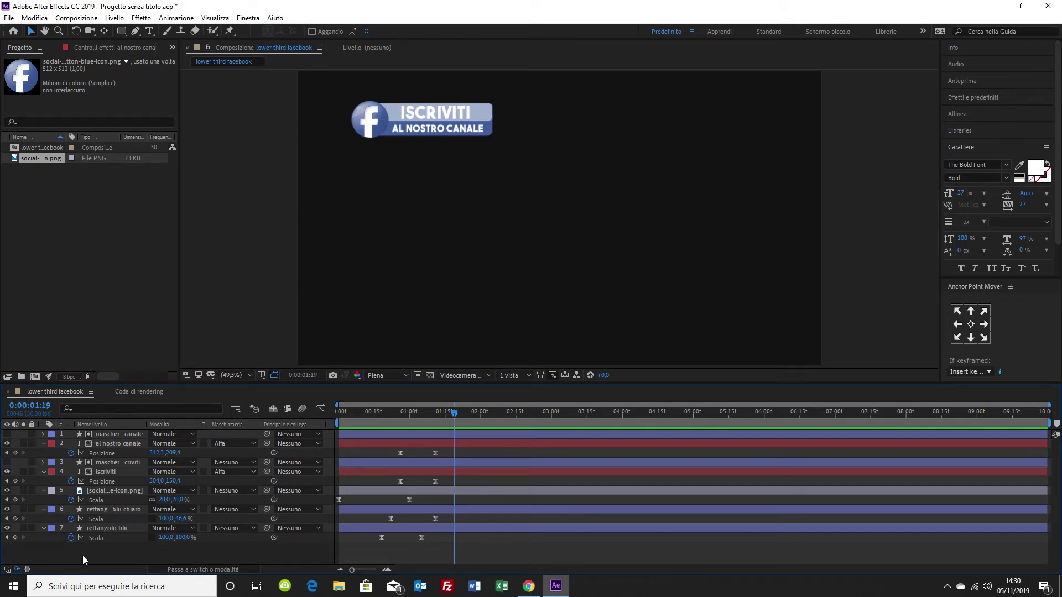
- Precompose all seven layers into a new composition named "iscriviti-facebook"
drag(61, 553, 165, 436)
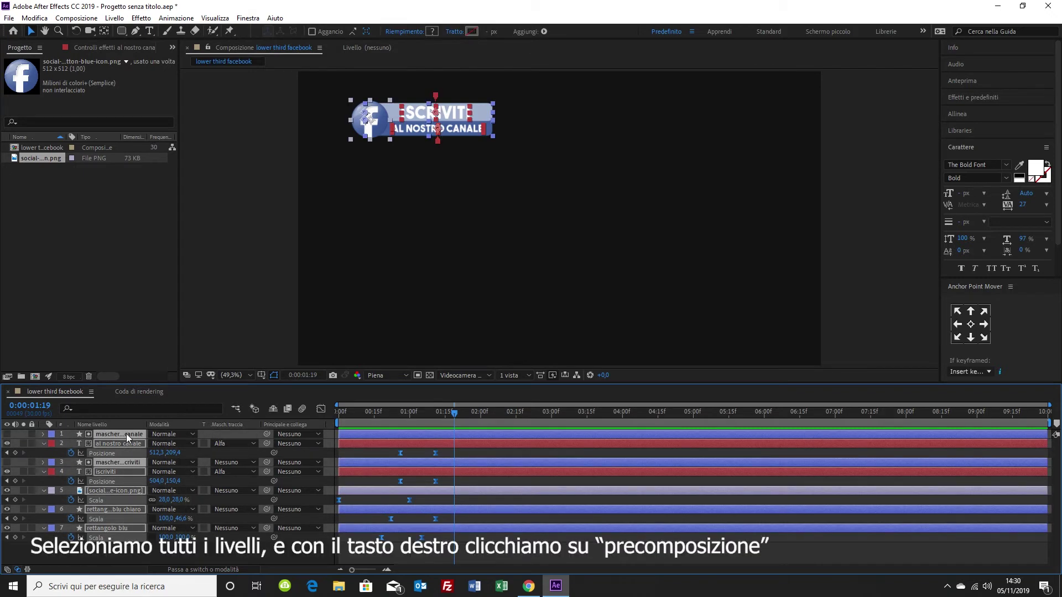
right_click(125, 433)
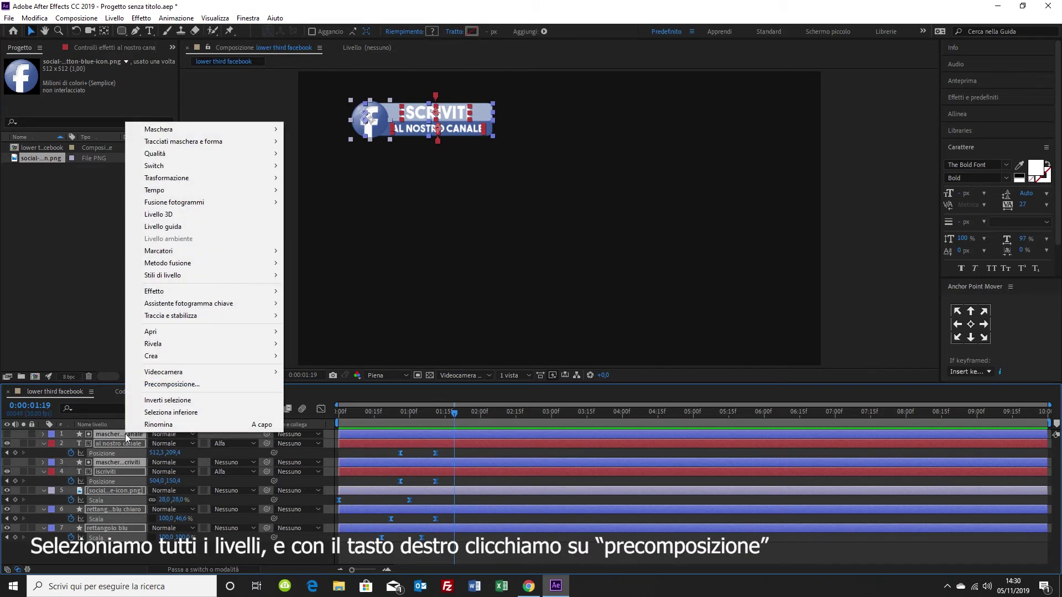
click(190, 384)
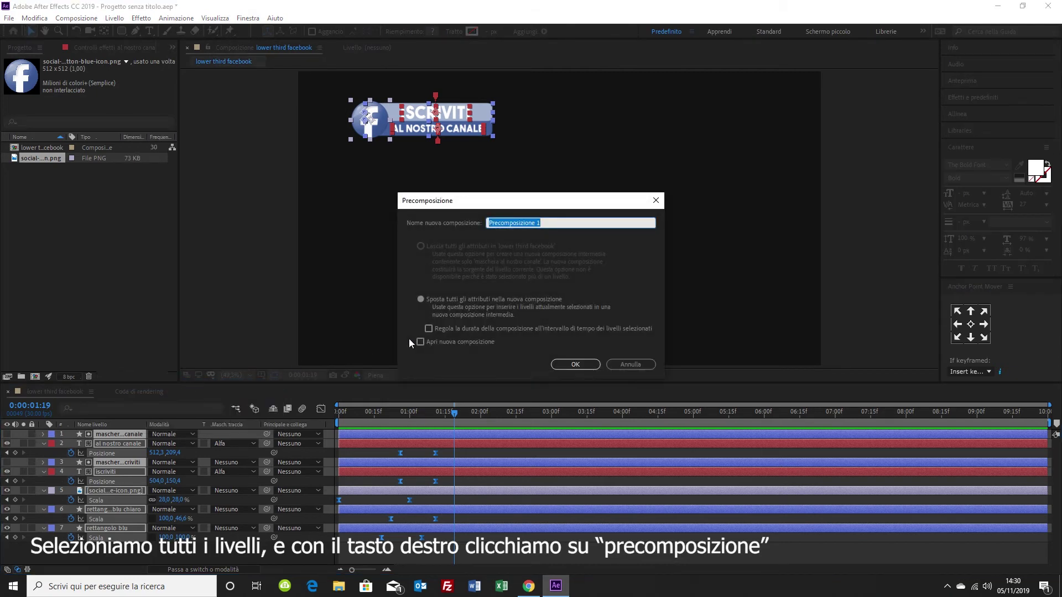
text(iscriviti)
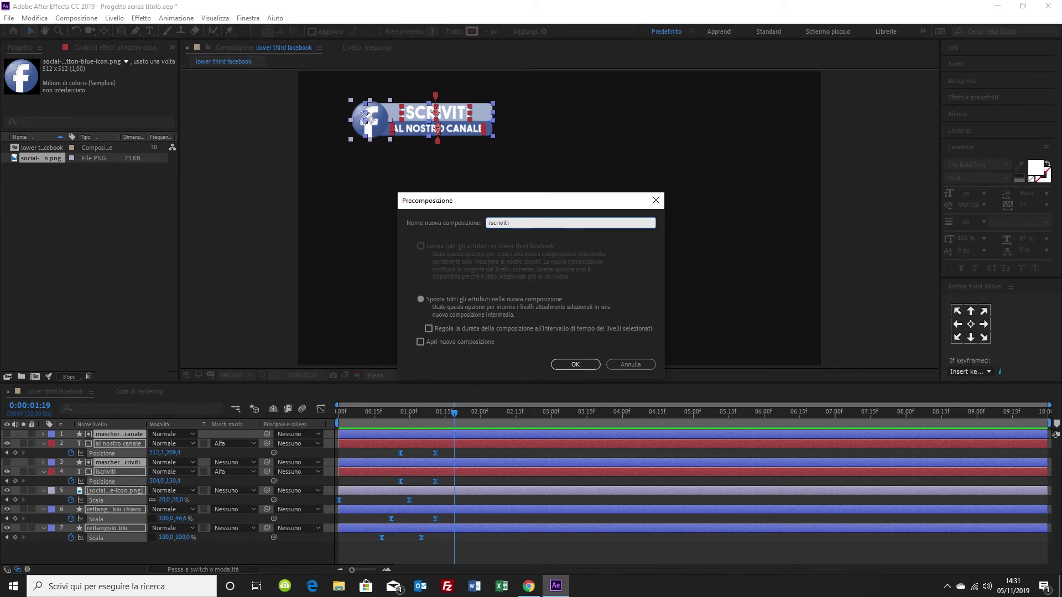
text(-facebook)
key(Return)
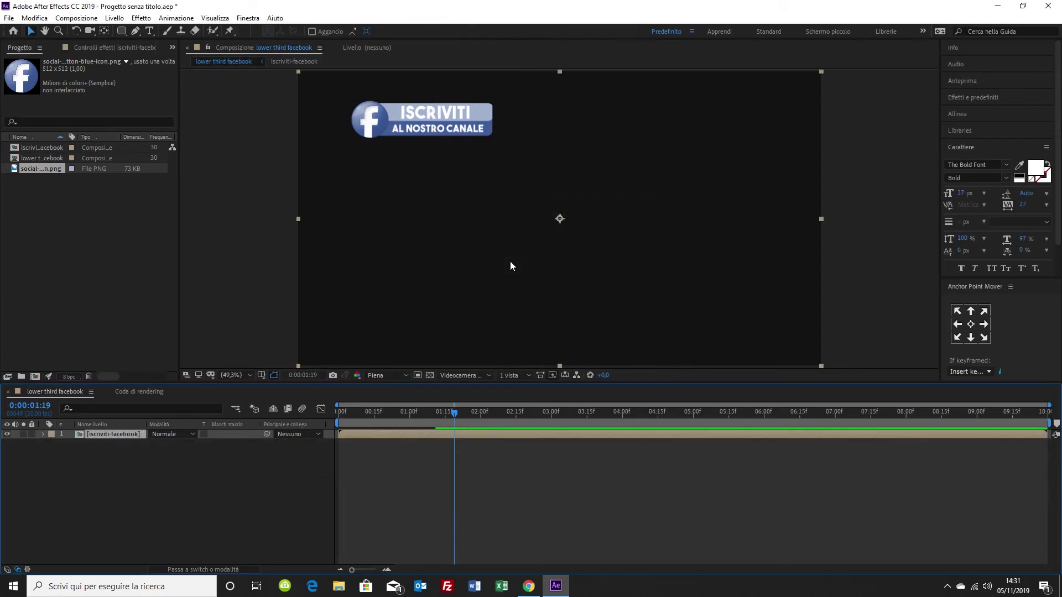
click(130, 484)
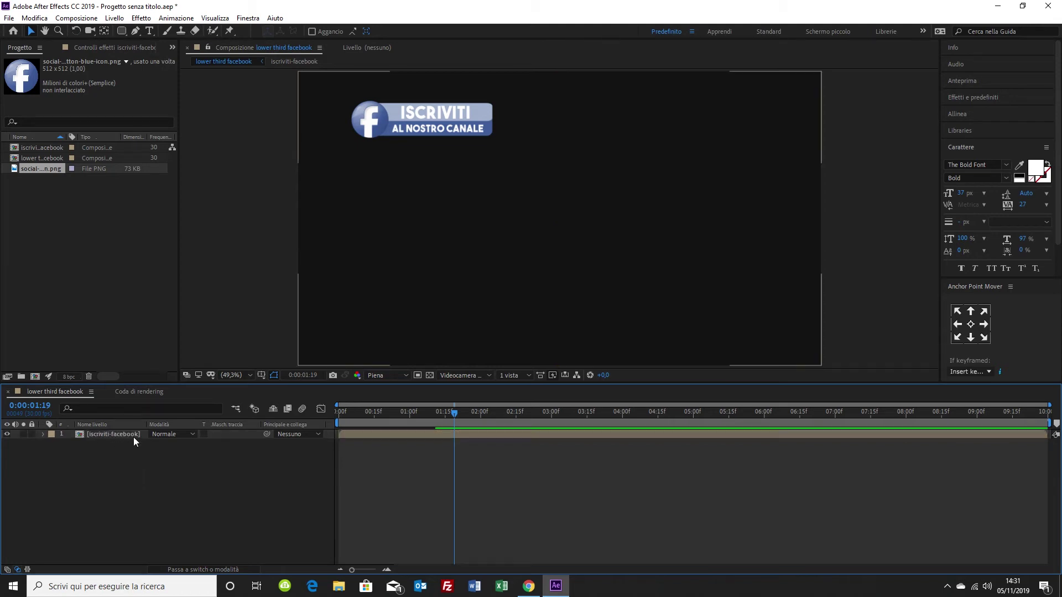
- Split the "iscriviti-facebook" layer at 0:00:03:00
click(111, 435)
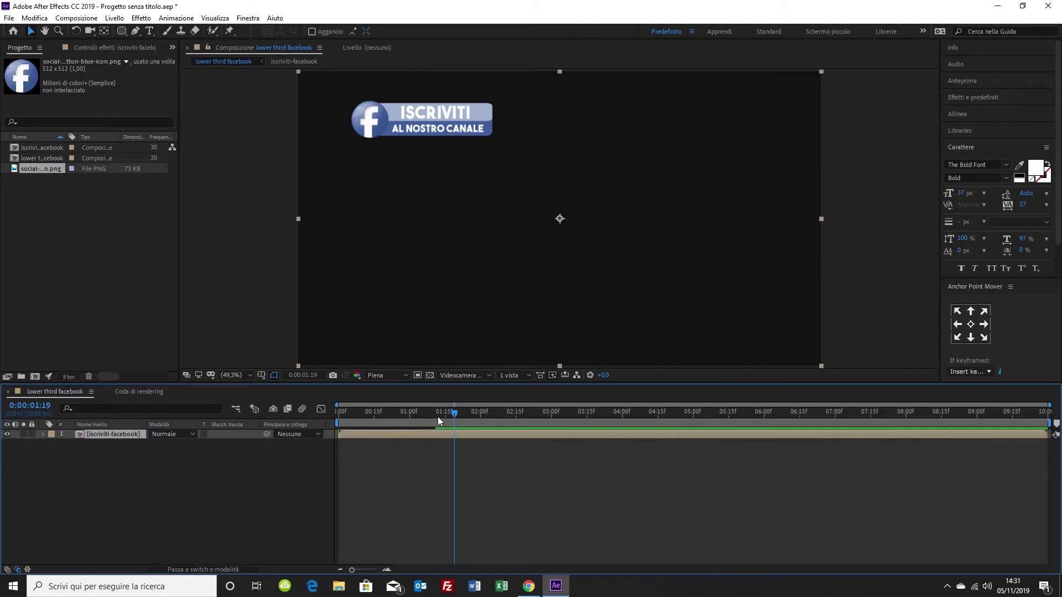
drag(453, 413, 551, 420)
click(369, 447)
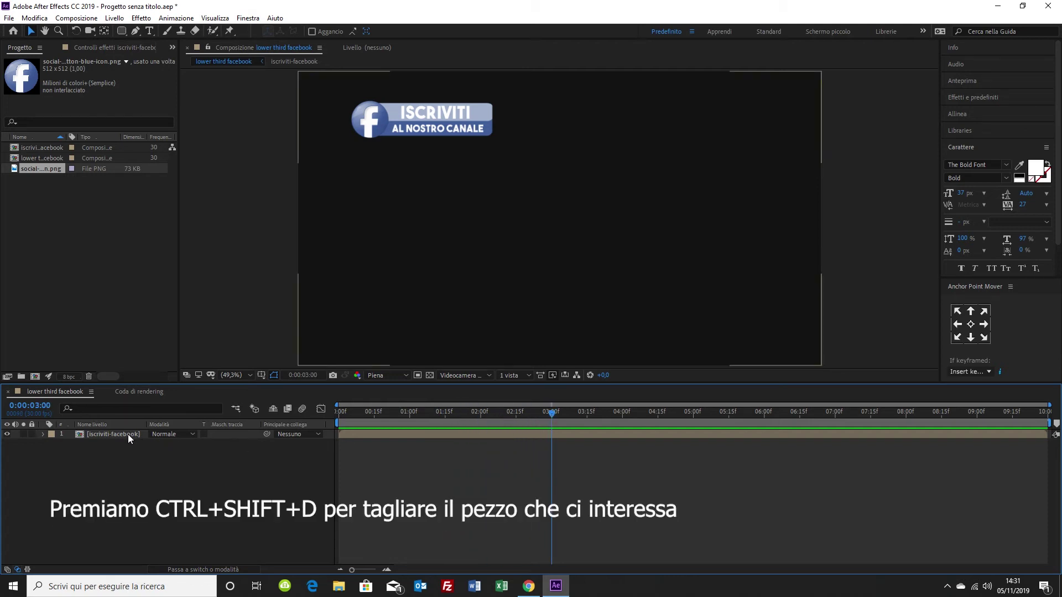
key(ctrl+shift+d)
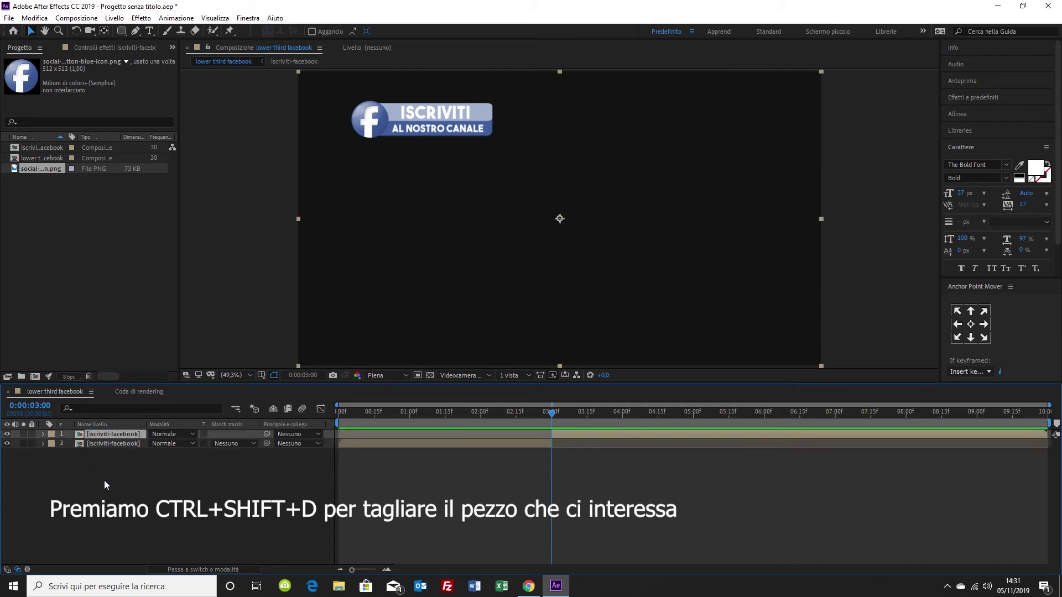
click(152, 482)
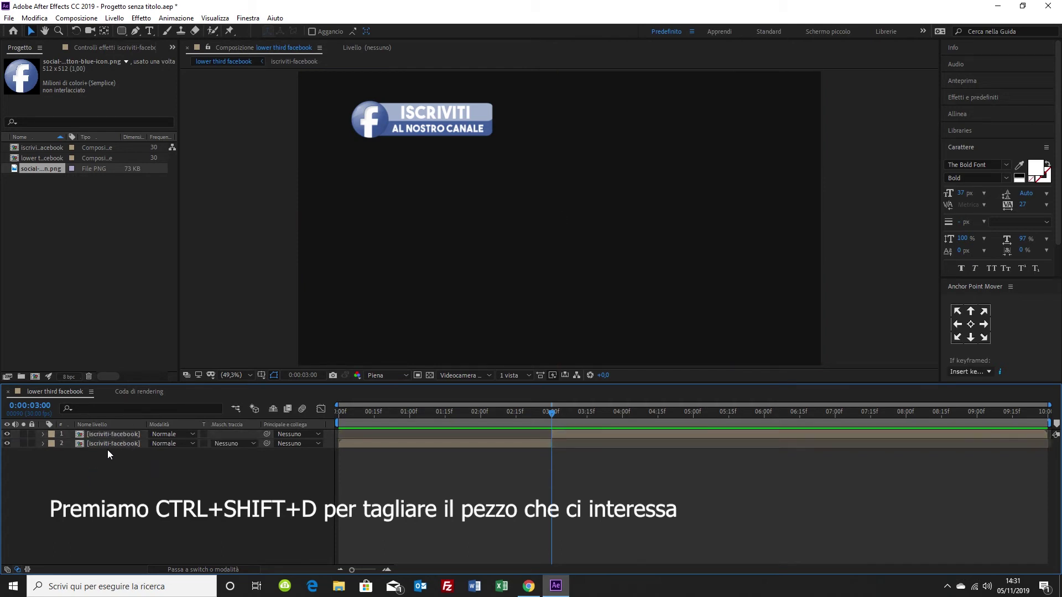
- Delete the part of the split "iscriviti-facebook" layer that starts at 0:00:03:00
click(122, 436)
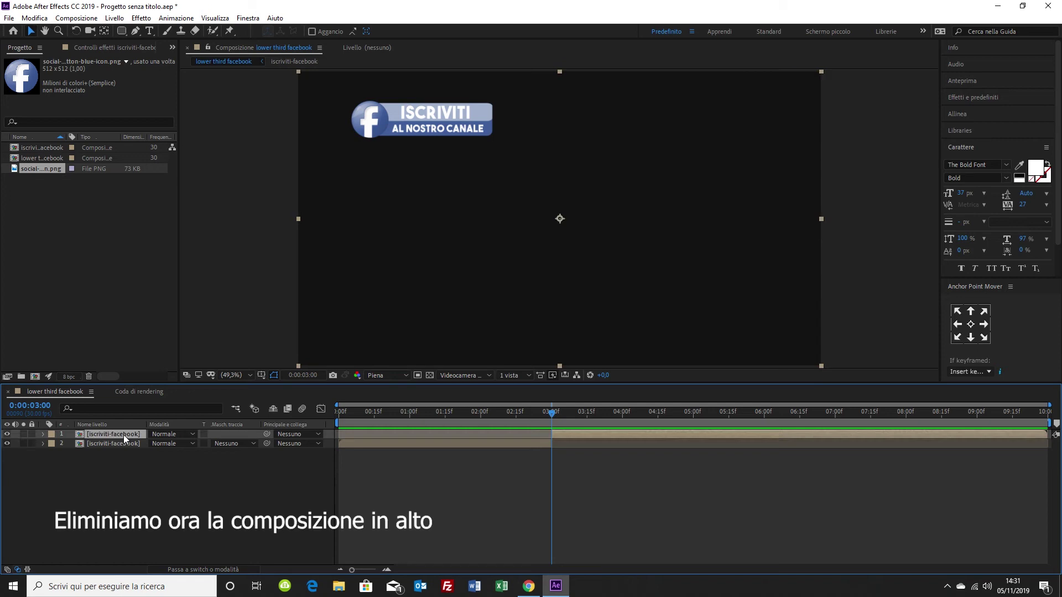
right_click(124, 435)
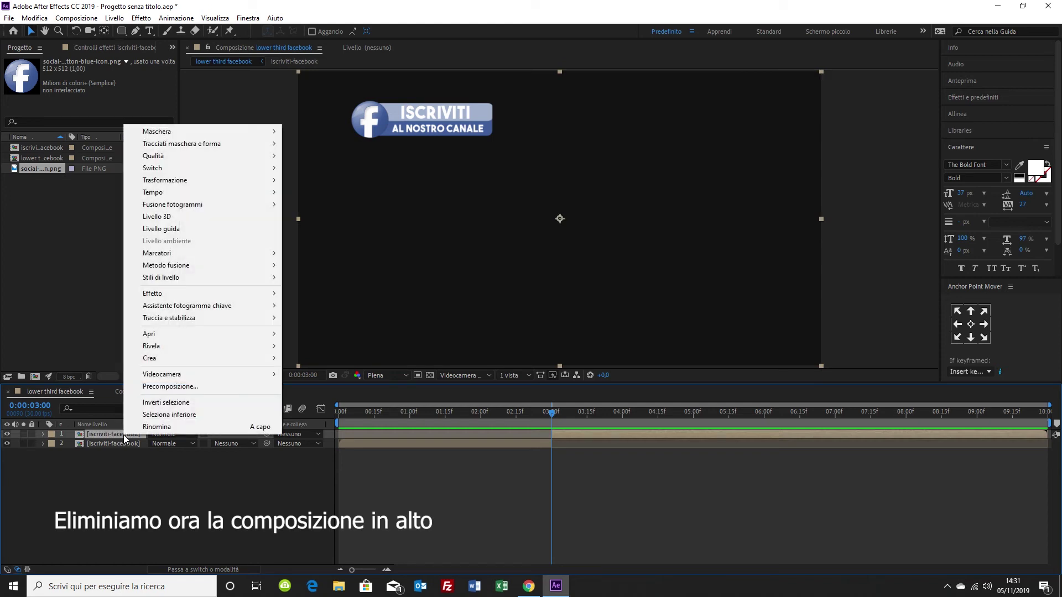
click(118, 467)
click(114, 435)
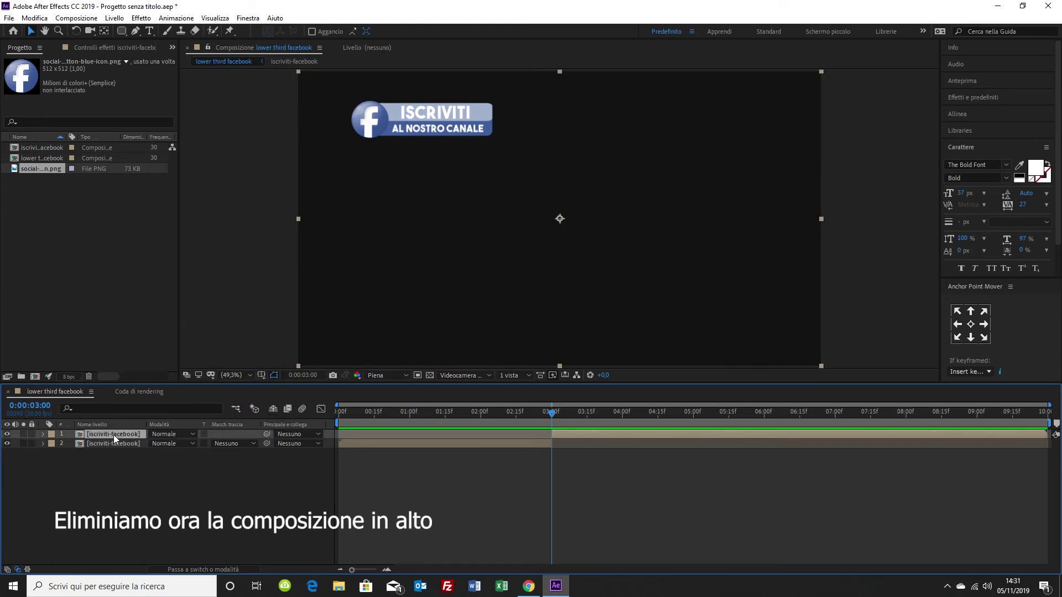
key(Delete)
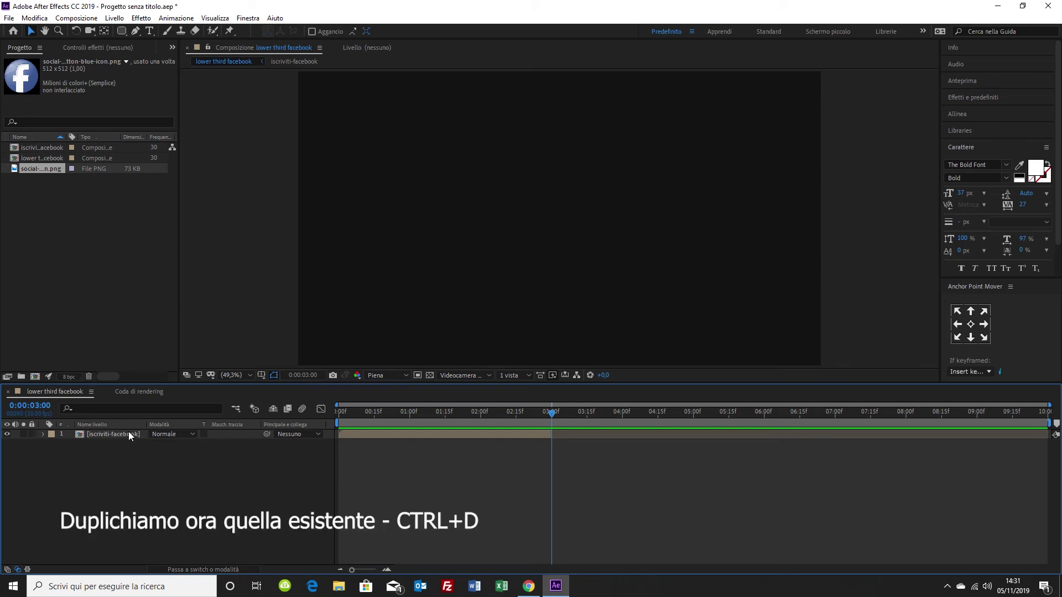
- Duplicate the remaining "iscriviti-facebook" layer and shift the copy so it starts at 0:00:03:00
click(127, 433)
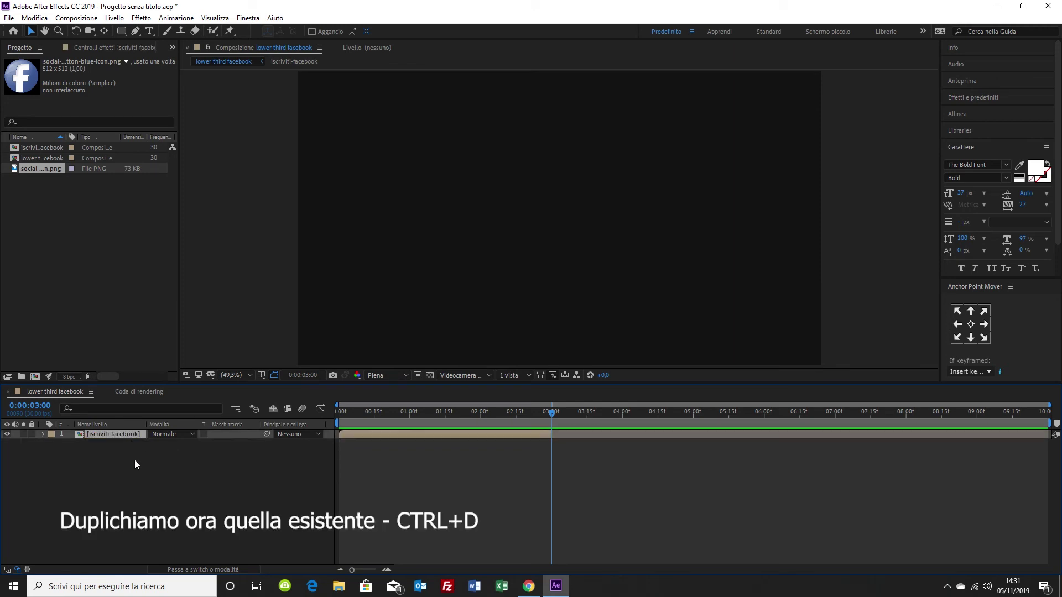
key(ctrl+d)
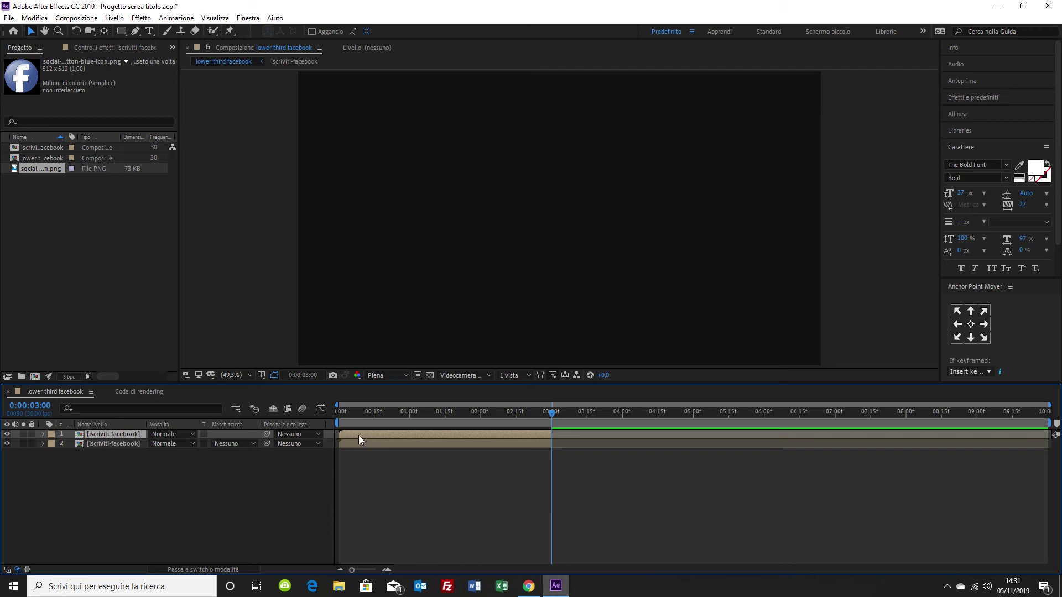
drag(358, 436, 562, 435)
right_click(569, 440)
click(560, 435)
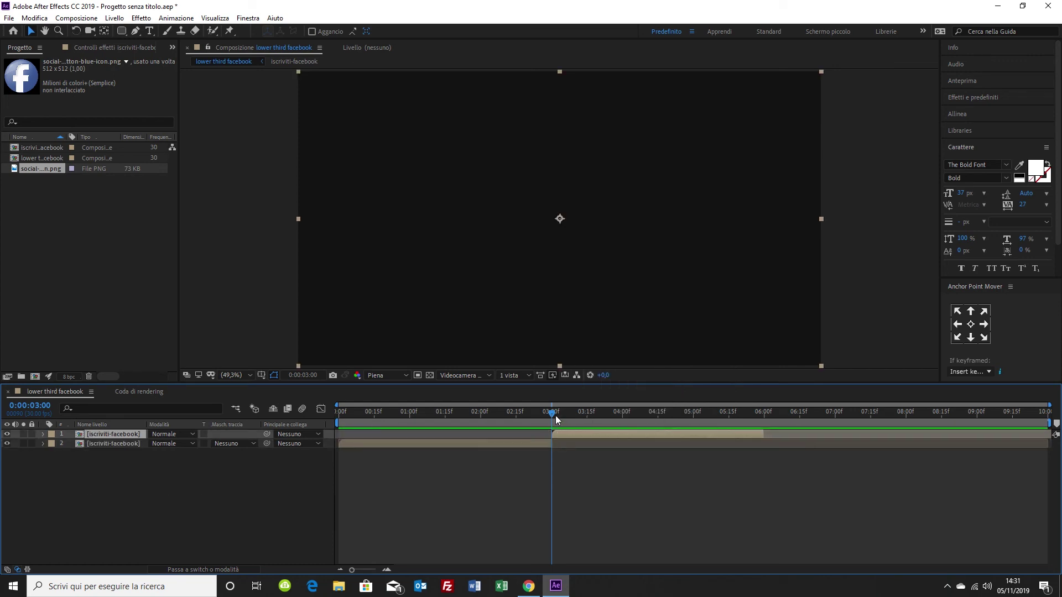
- Time-reverse the upper "iscriviti-facebook" layer, the copy that starts at 0:00:03:00
drag(555, 416, 528, 432)
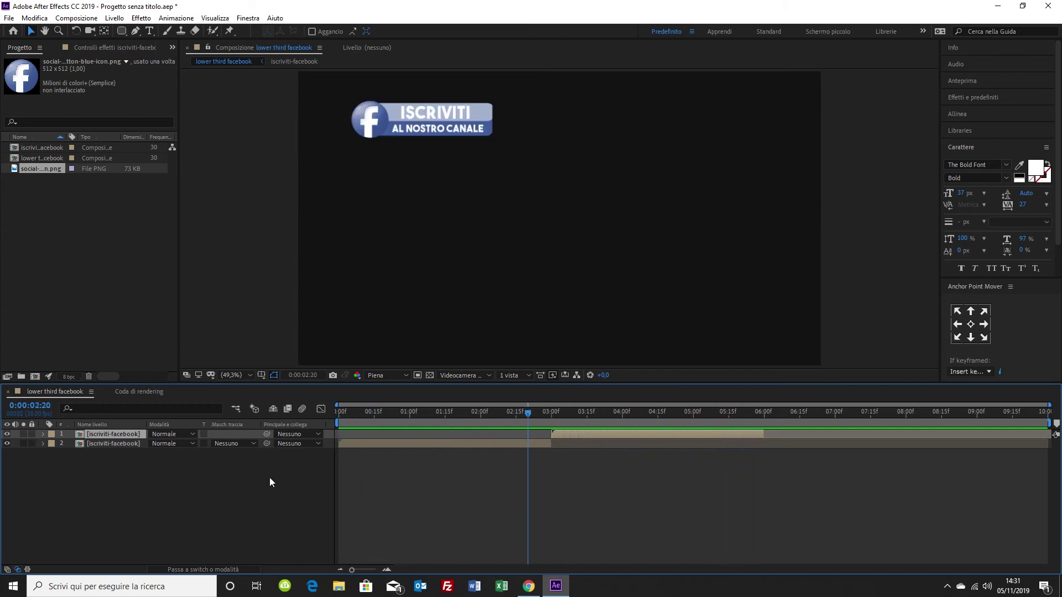
click(146, 460)
click(124, 434)
right_click(114, 433)
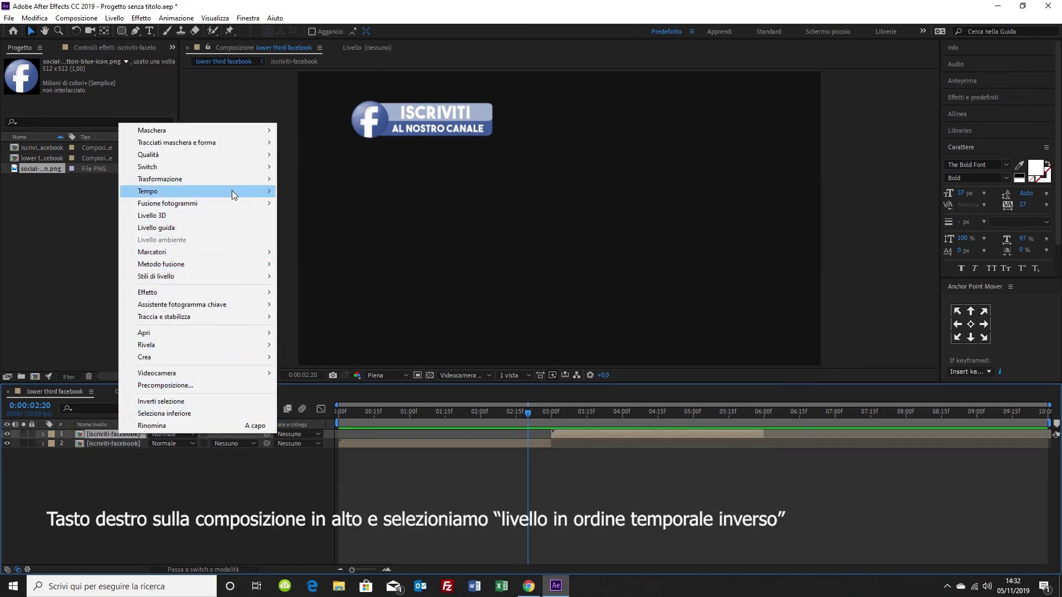
mouse_move(231, 190)
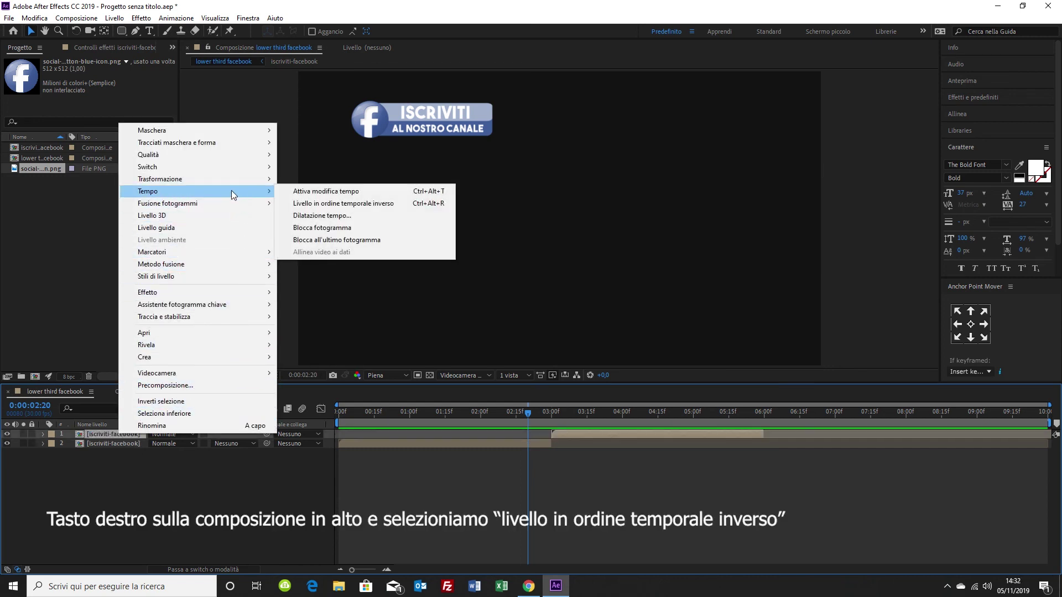
click(369, 205)
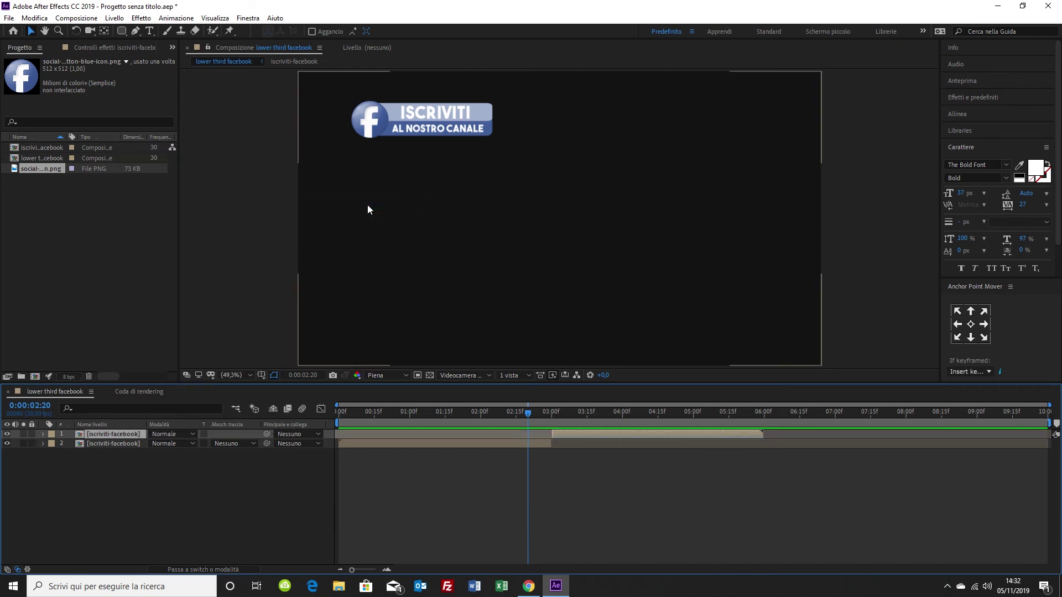
- Preview the "lower third facebook" composition from its first frame until past the end of the reversed layer
drag(526, 414, 332, 415)
key(space)
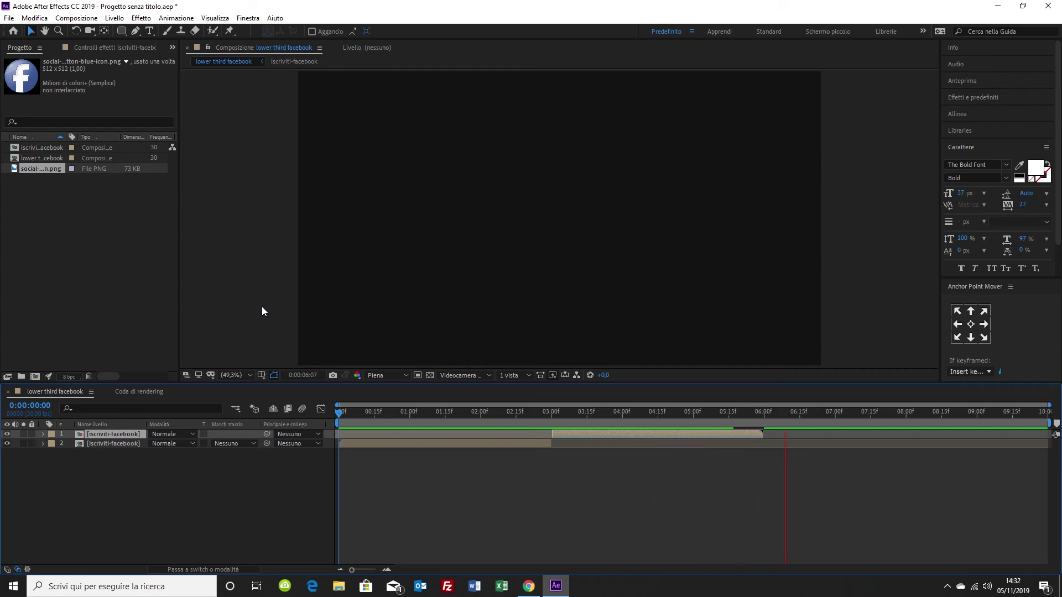
key(space)
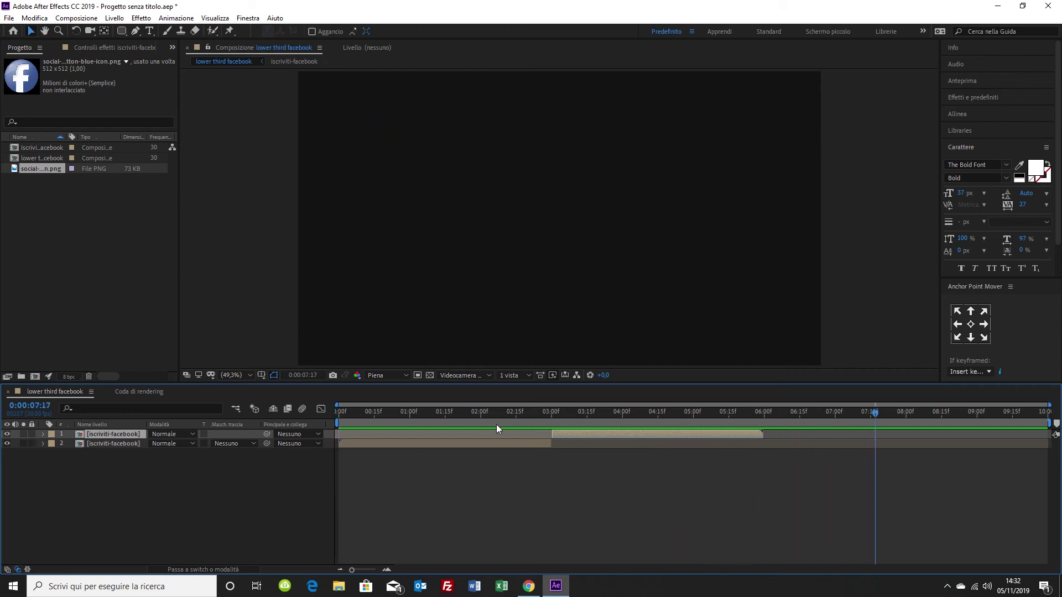